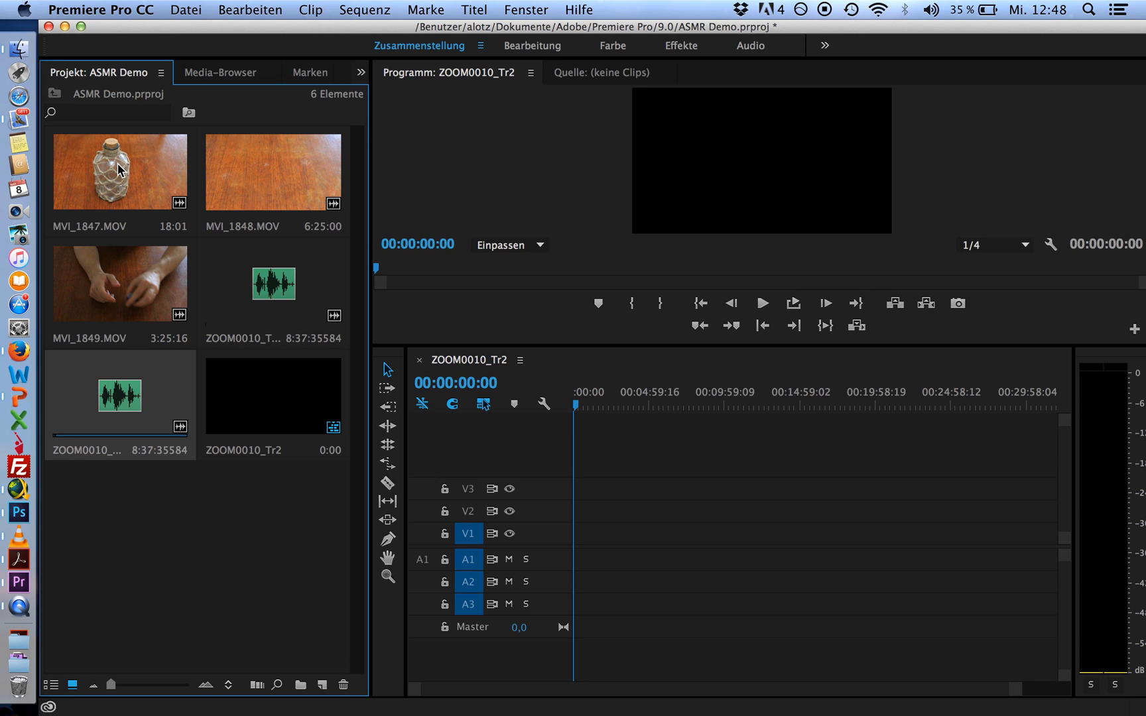
# - Place MVI_1847, MVI_1848 and MVI_1849 consecutively on V1, and the two ZOOM0010 recordings on A2 and A3
pyautogui.moveTo(126, 171); pyautogui.dragTo(572, 569)
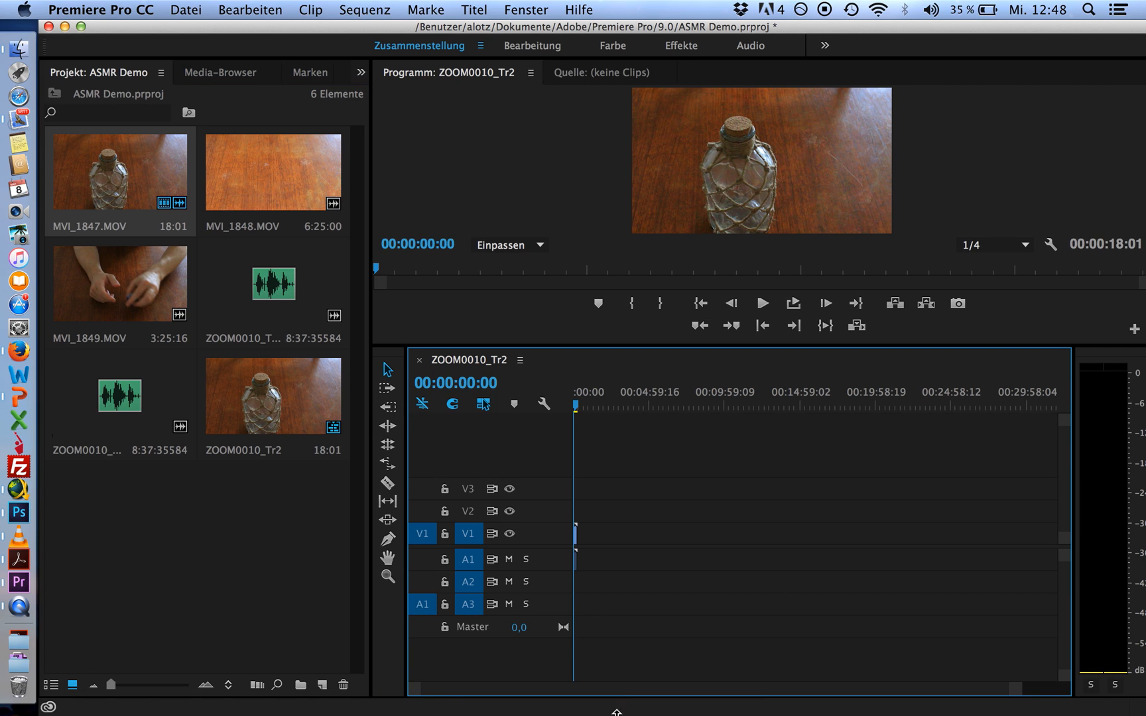
pyautogui.moveTo(248, 182); pyautogui.dragTo(585, 560)
pyautogui.moveTo(124, 293); pyautogui.dragTo(682, 567)
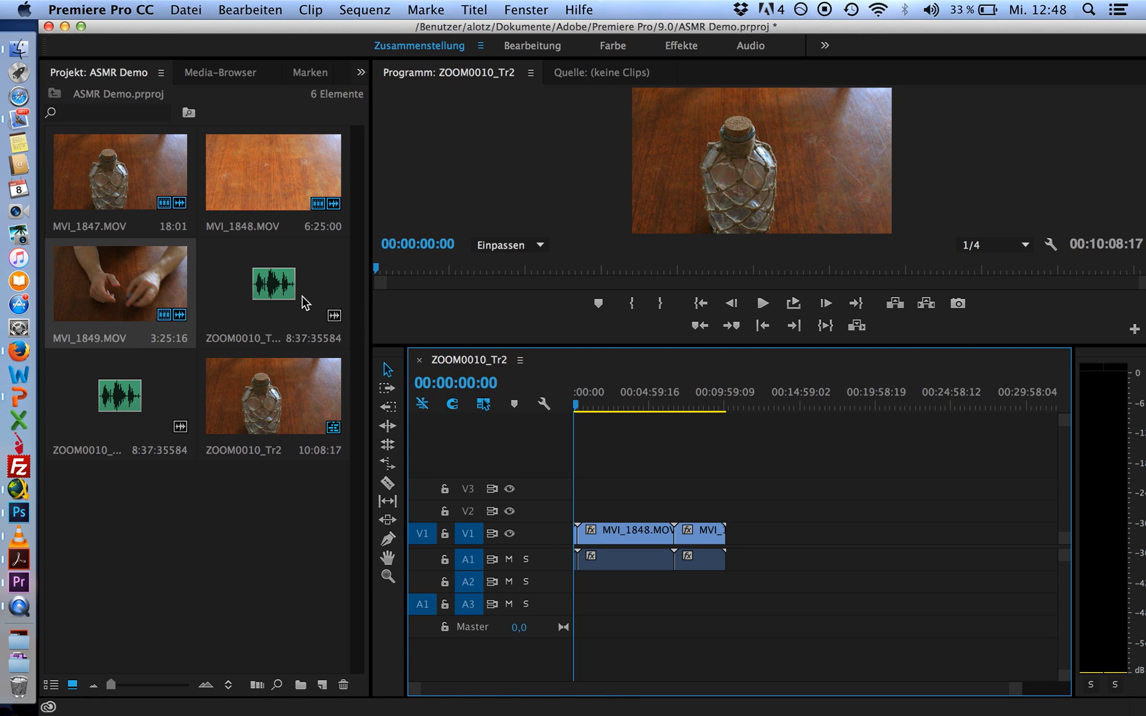
pyautogui.moveTo(277, 286); pyautogui.dragTo(583, 589)
pyautogui.moveTo(130, 398); pyautogui.dragTo(585, 605)
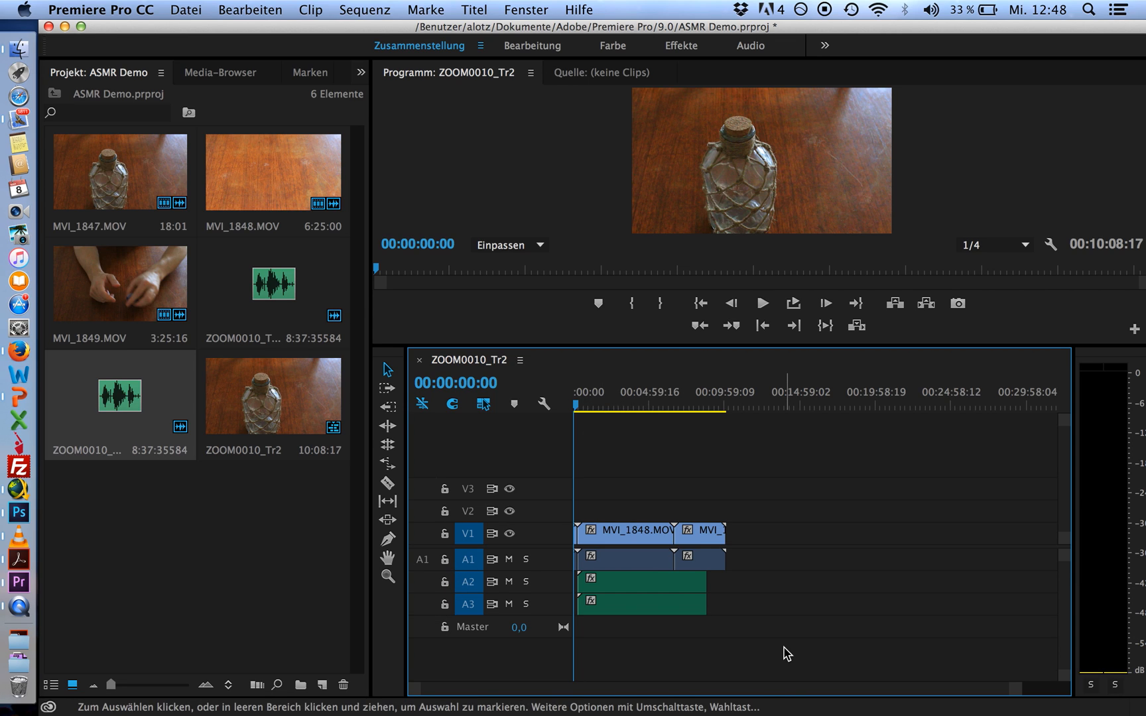
# - Send both ZOOM0010 audio clips on A2 and A3 to Adobe Audition for editing
pyautogui.moveTo(734, 635); pyautogui.dragTo(649, 586)
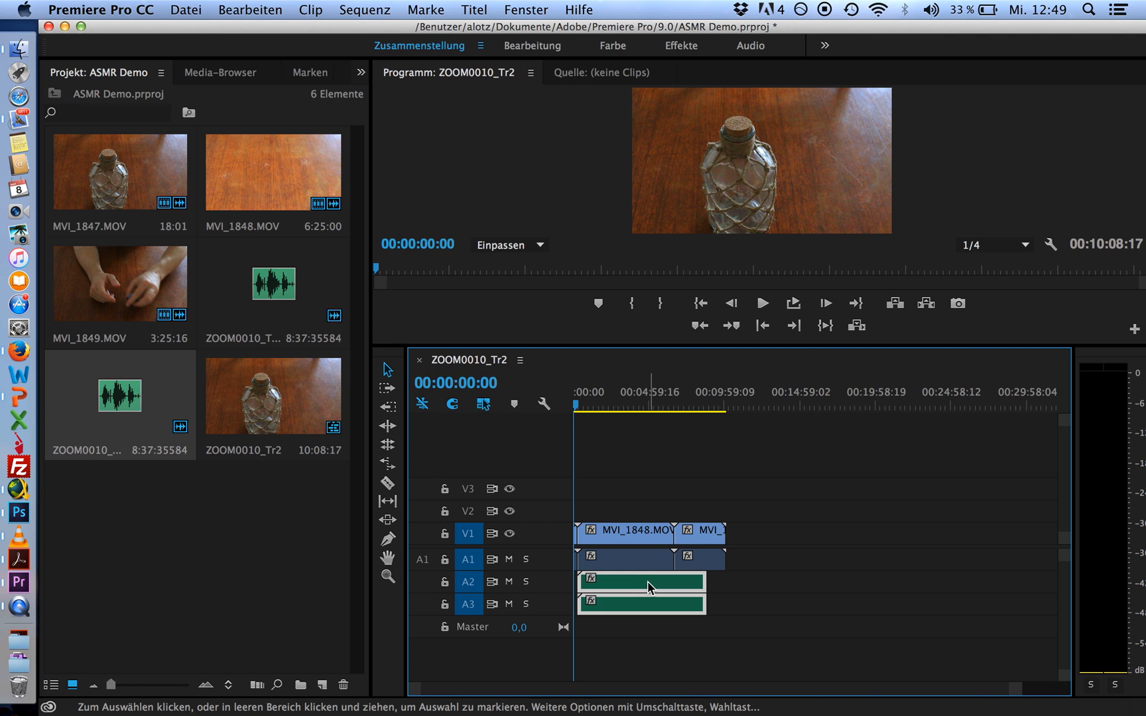
pyautogui.rightClick(648, 589)
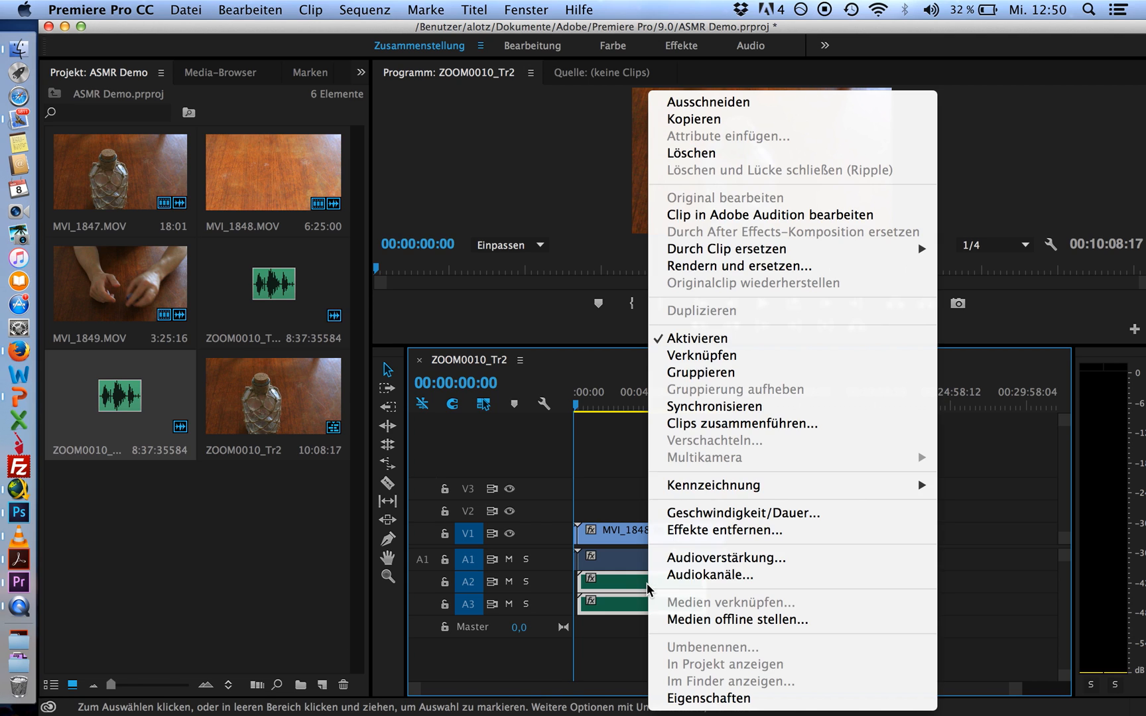
pyautogui.moveTo(746, 250)
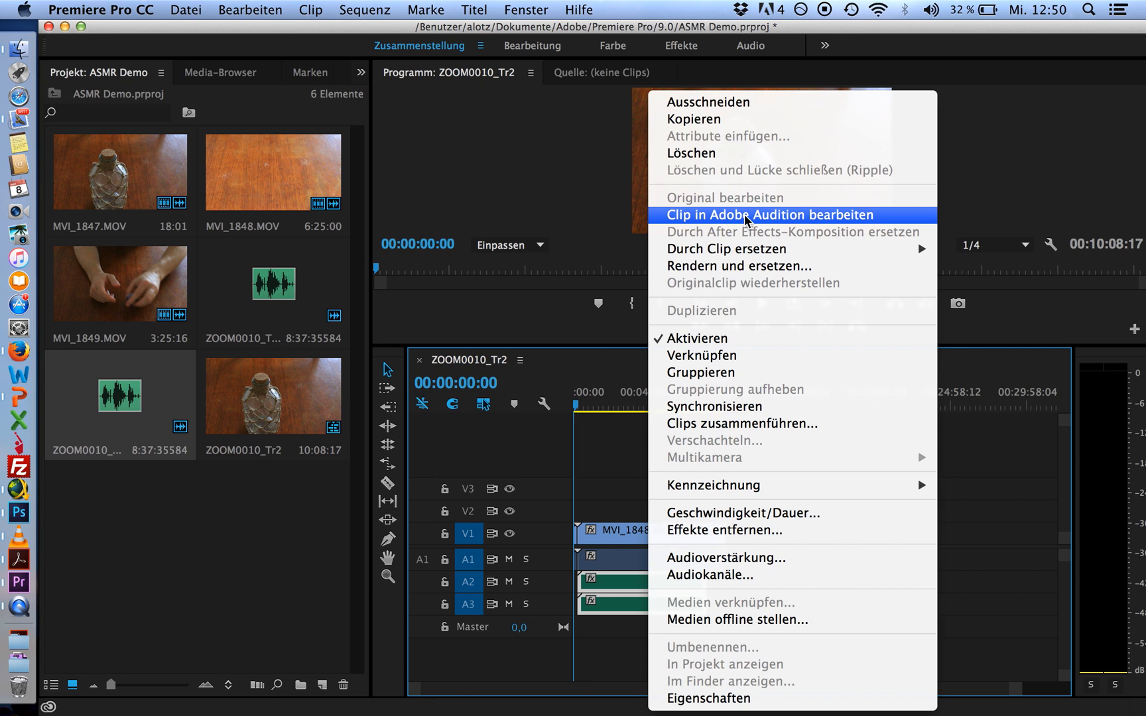
pyautogui.click(748, 217)
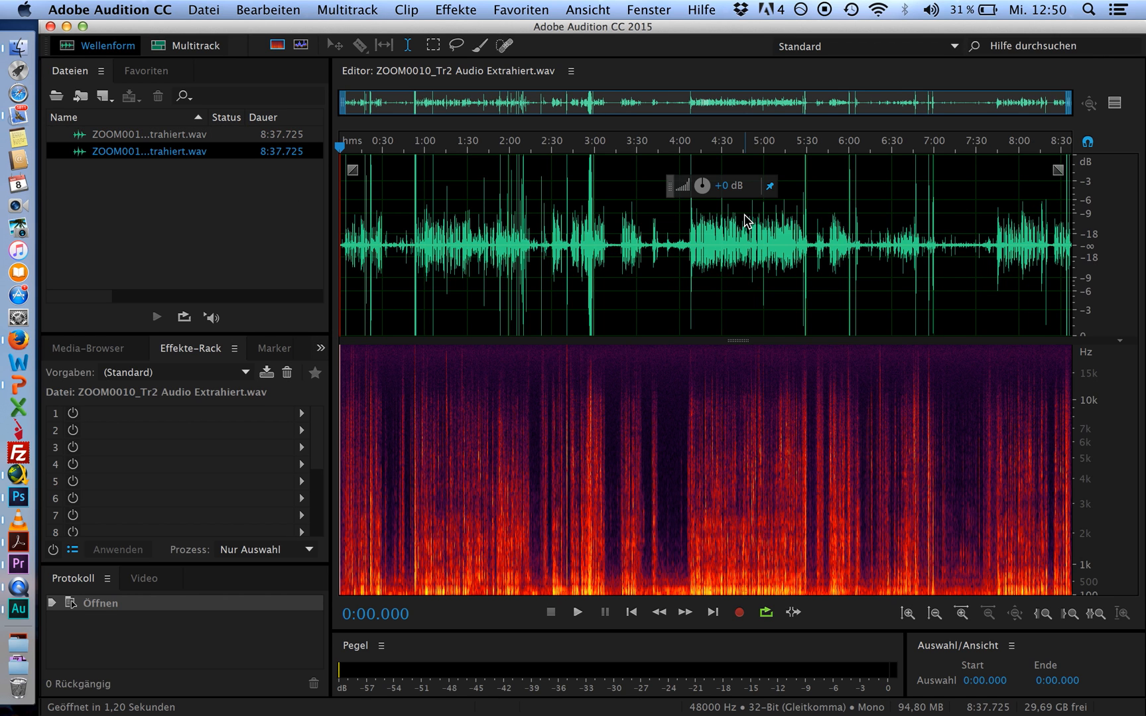
# - Compare the waveforms of the two extracted recordings, ending with ZOOM0010_Tr1 open in the editor
pyautogui.doubleClick(198, 135)
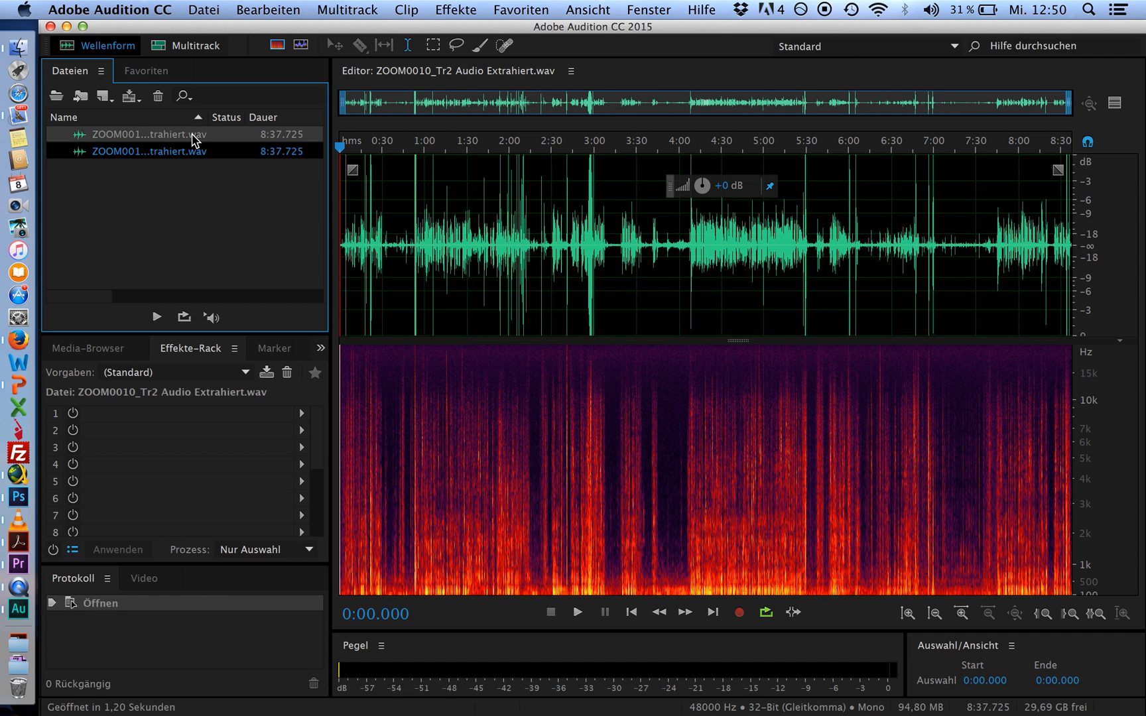
pyautogui.doubleClick(197, 154)
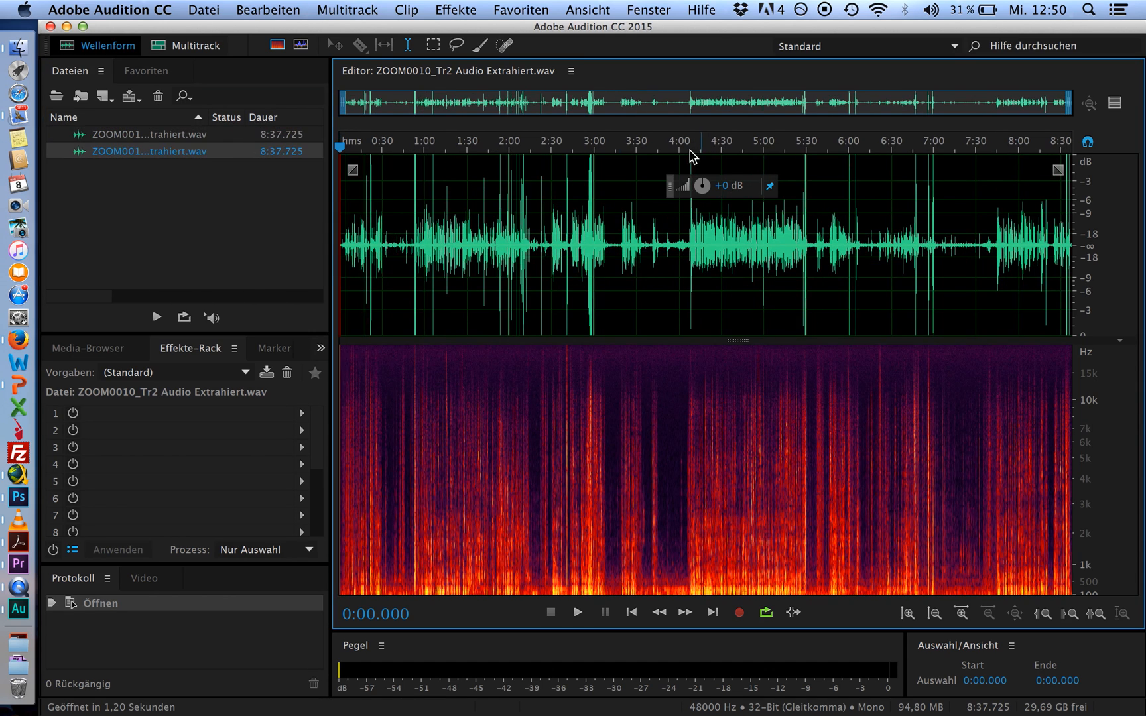
pyautogui.doubleClick(190, 136)
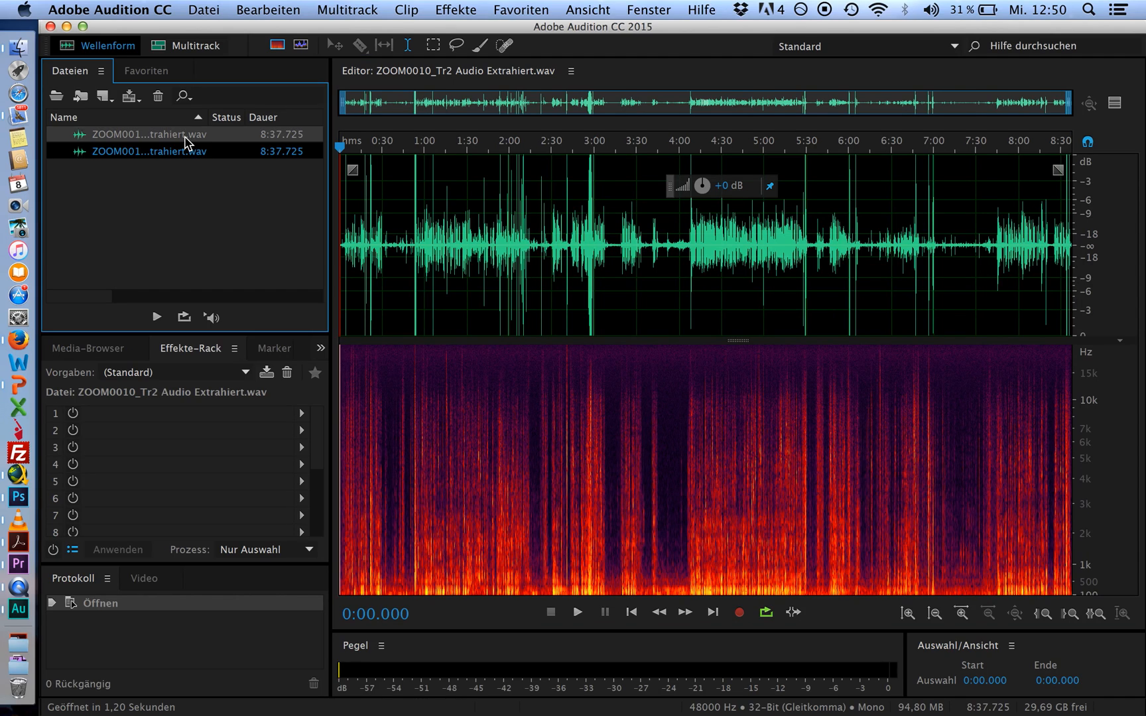
# - Apply a Hard Limiter with a slightly lowered maximum amplitude to the ZOOM0010_Tr1 recording
pyautogui.click(302, 417)
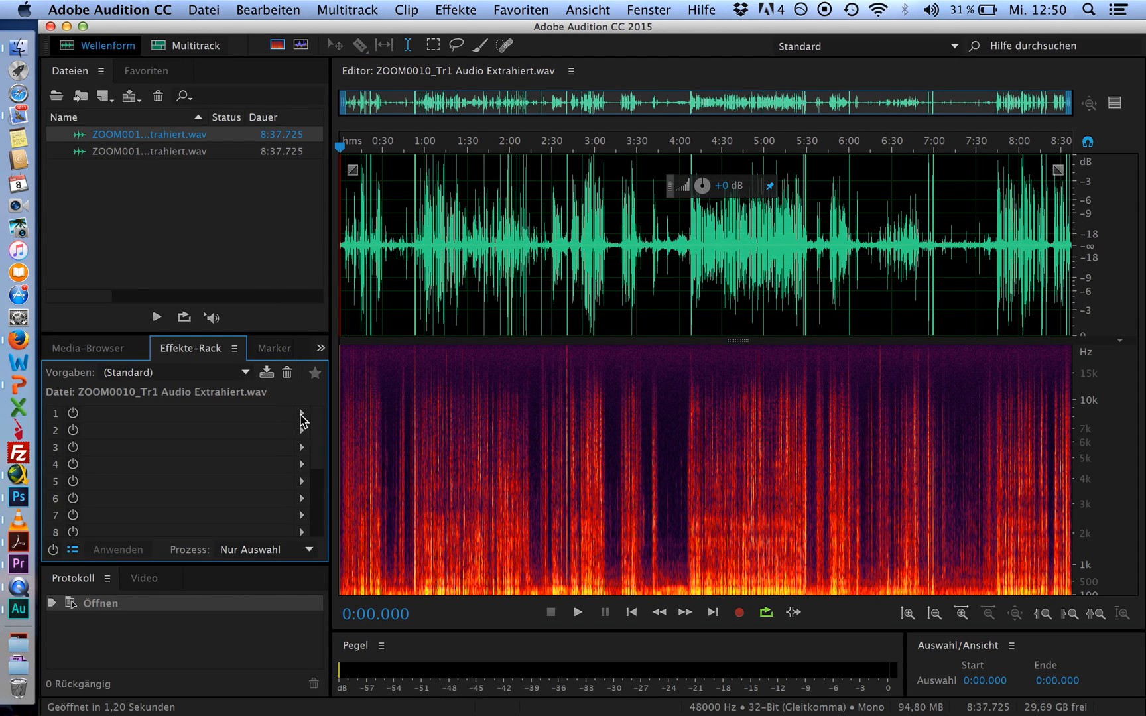
pyautogui.click(301, 415)
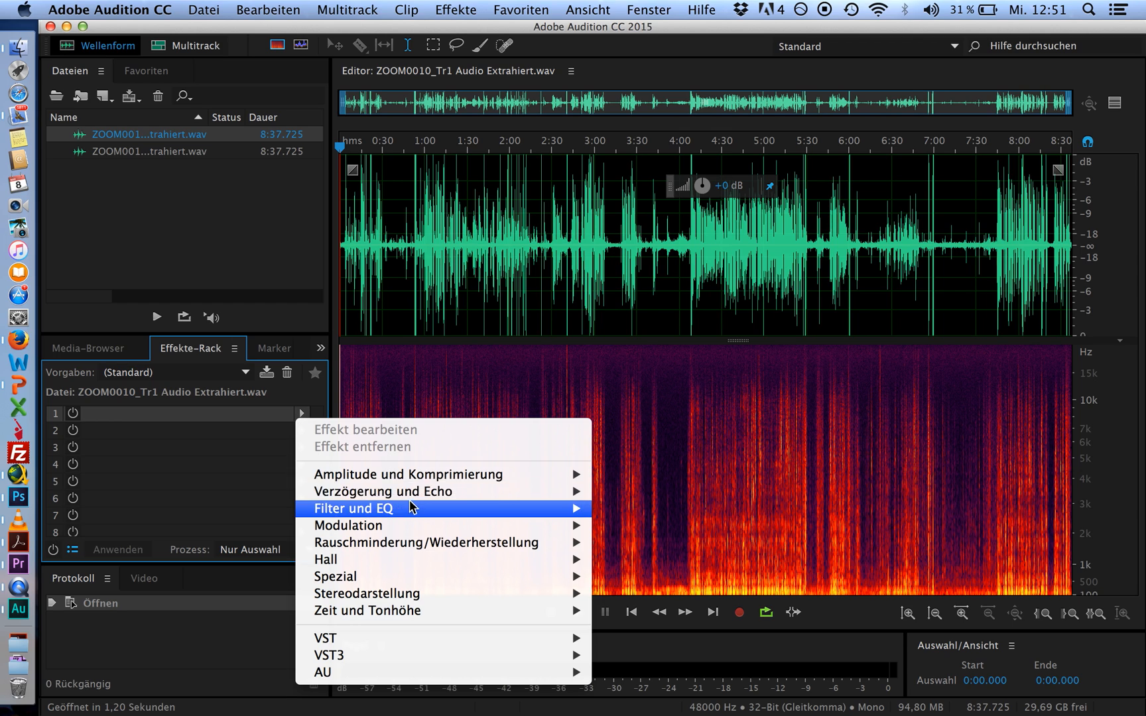
pyautogui.moveTo(418, 474)
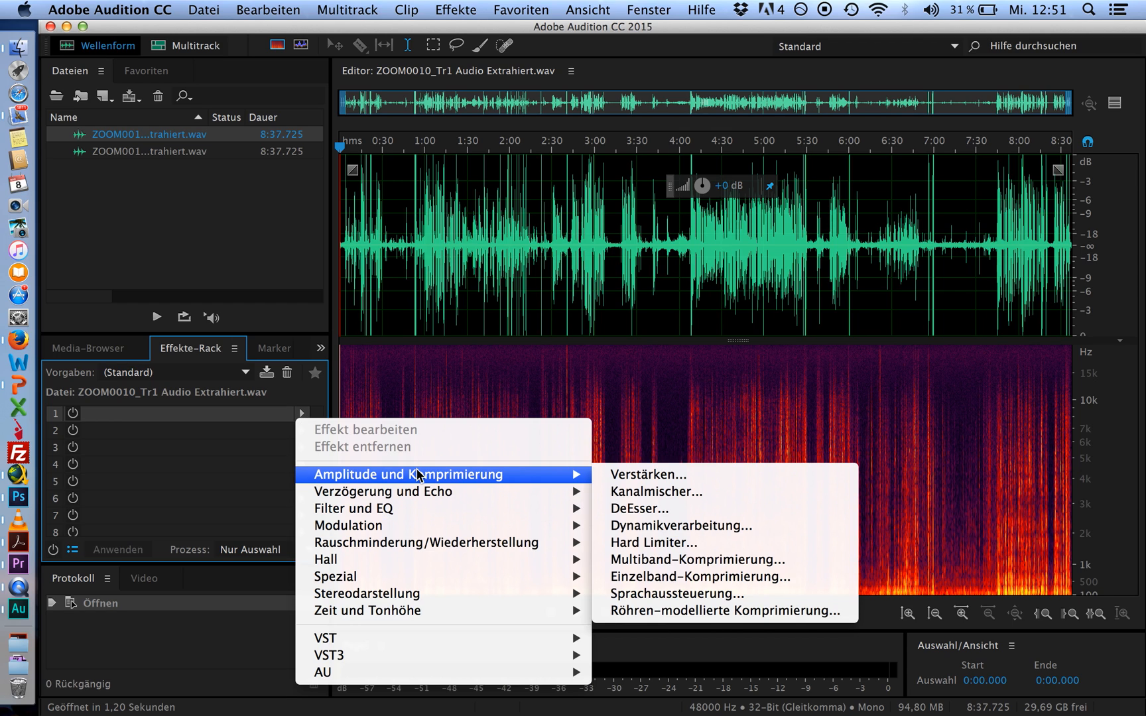
pyautogui.click(637, 543)
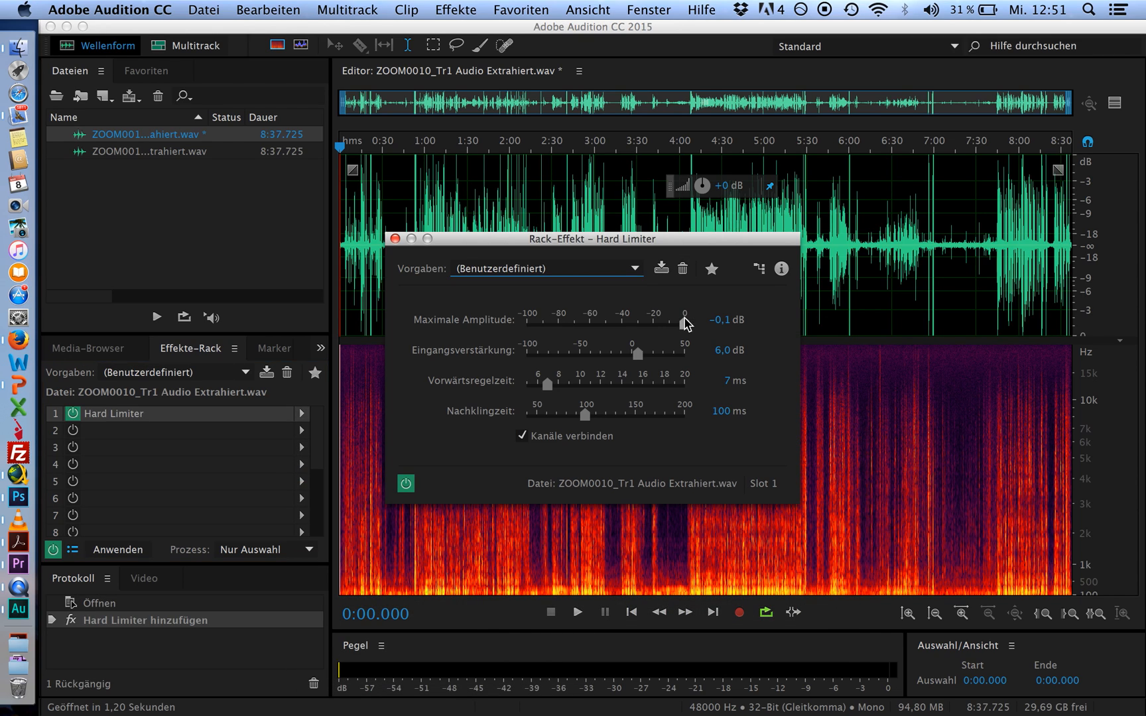
pyautogui.moveTo(685, 326); pyautogui.dragTo(678, 329)
pyautogui.click(118, 550)
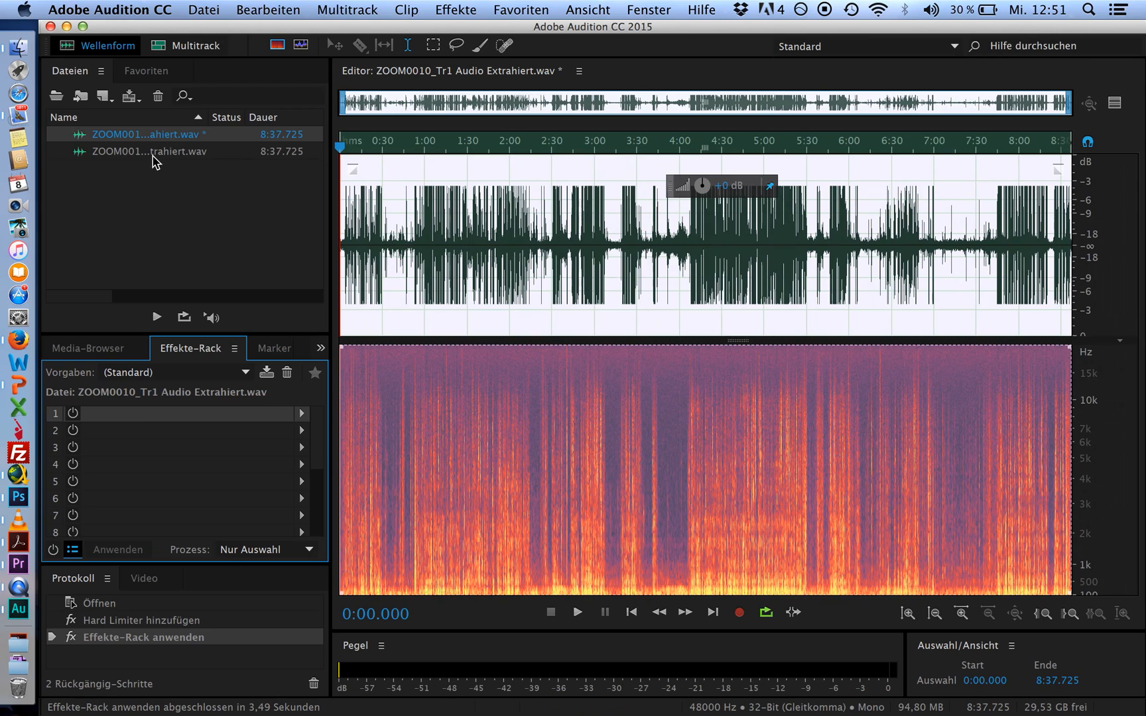
# - Apply a Hard Limiter with a maximum amplitude of -3.7 dB to the ZOOM0010_Tr2 recording
pyautogui.click(152, 154)
pyautogui.click(299, 417)
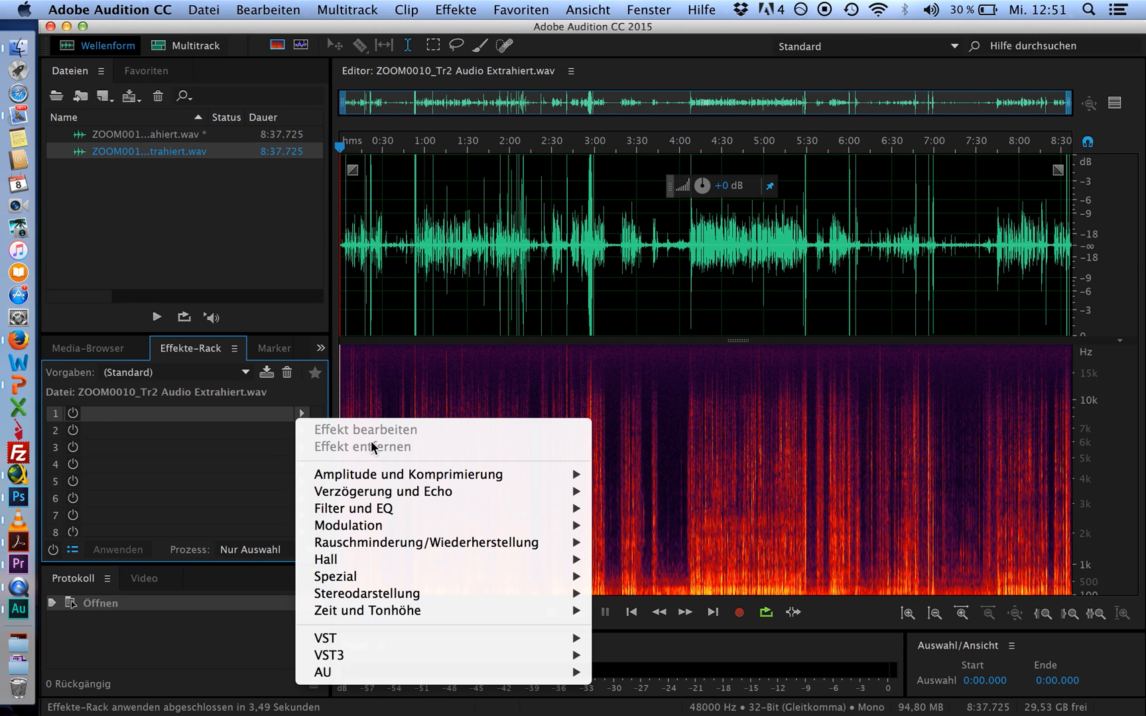
pyautogui.moveTo(430, 483)
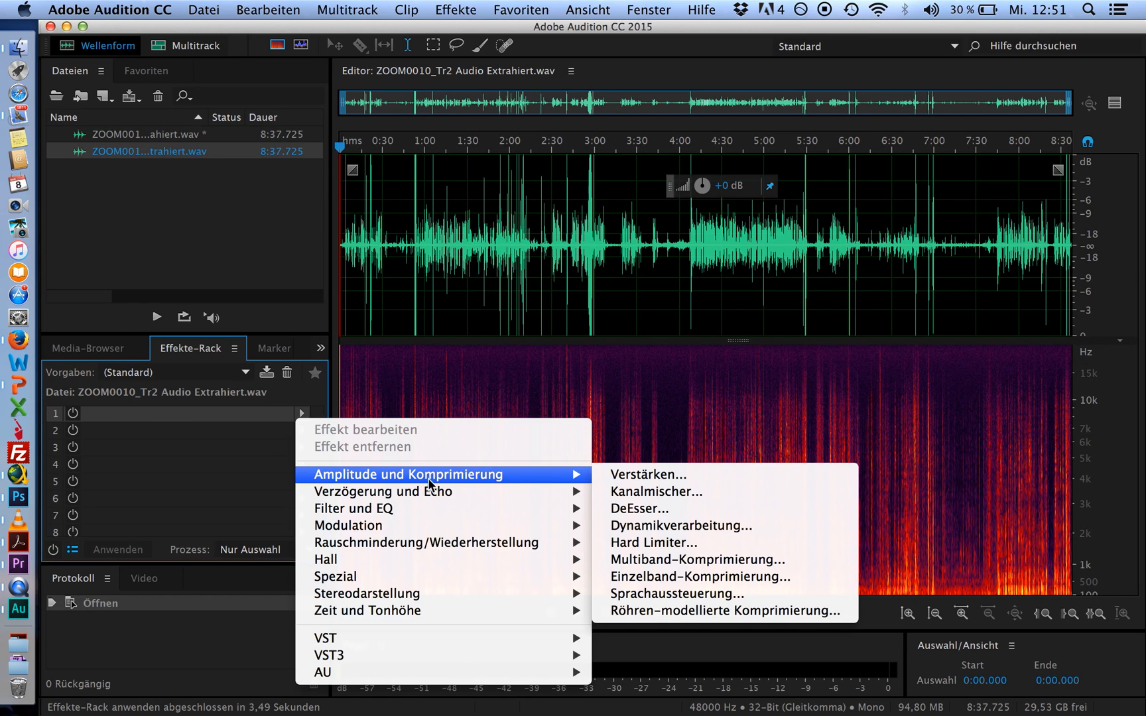
pyautogui.click(687, 542)
pyautogui.moveTo(685, 325); pyautogui.dragTo(676, 325)
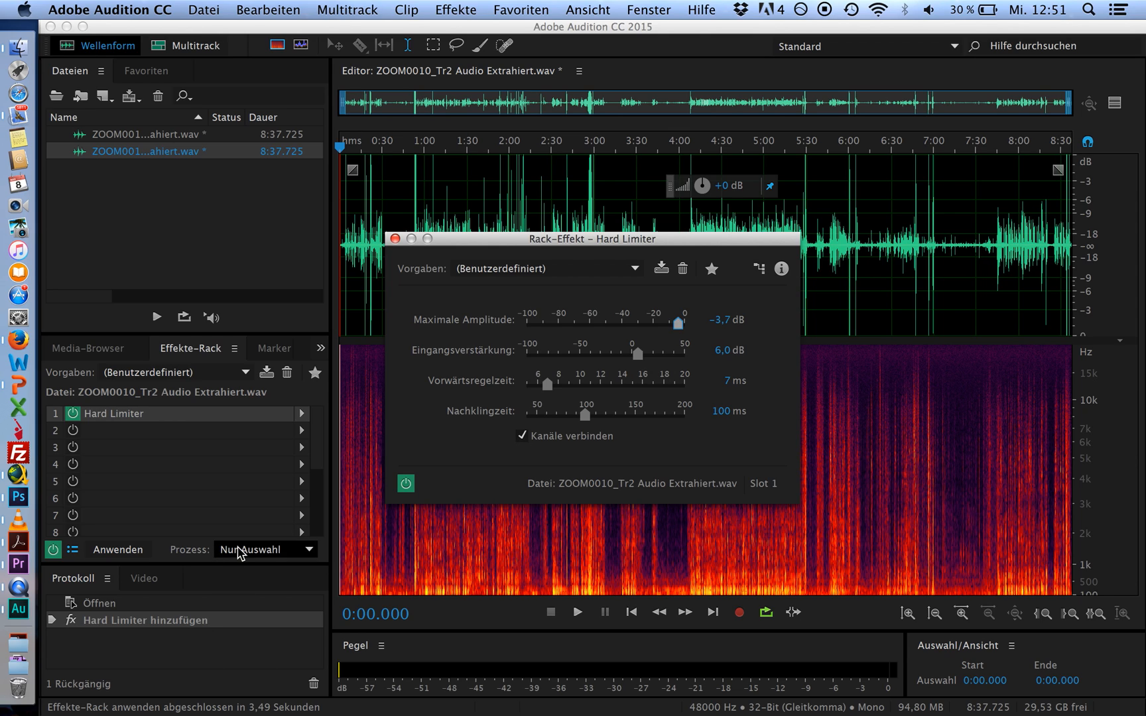
pyautogui.click(120, 551)
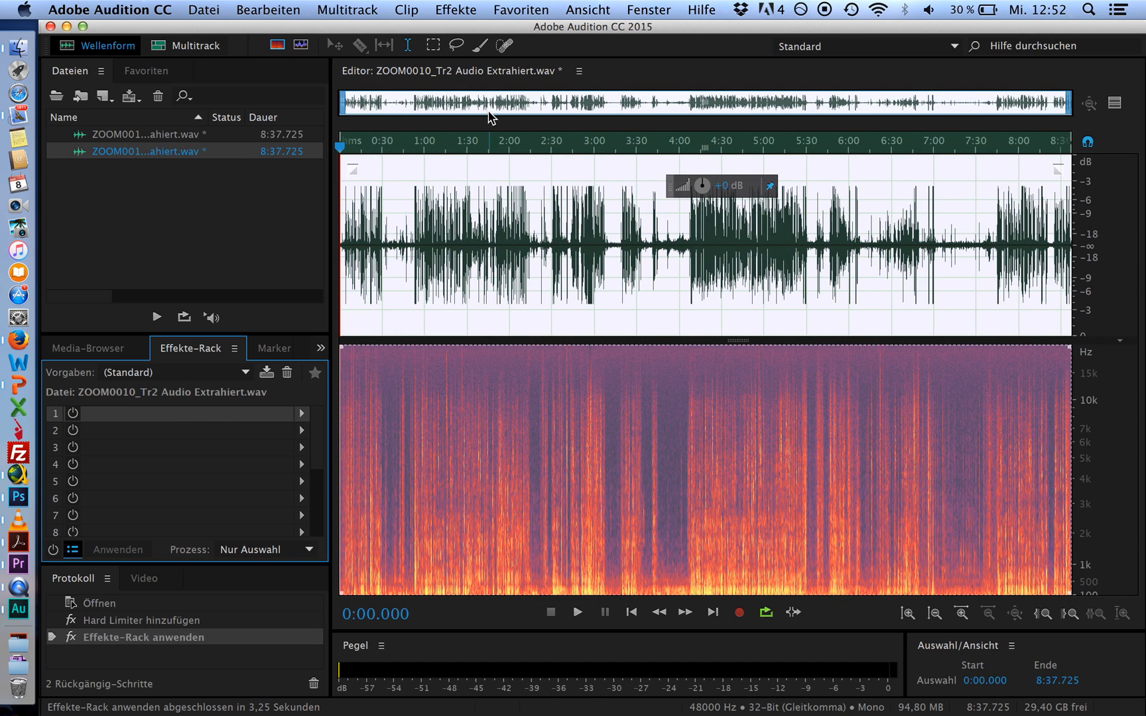
# - Play back the limited ZOOM0010_Tr1 recording from about 2:05 for a few seconds
pyautogui.doubleClick(182, 134)
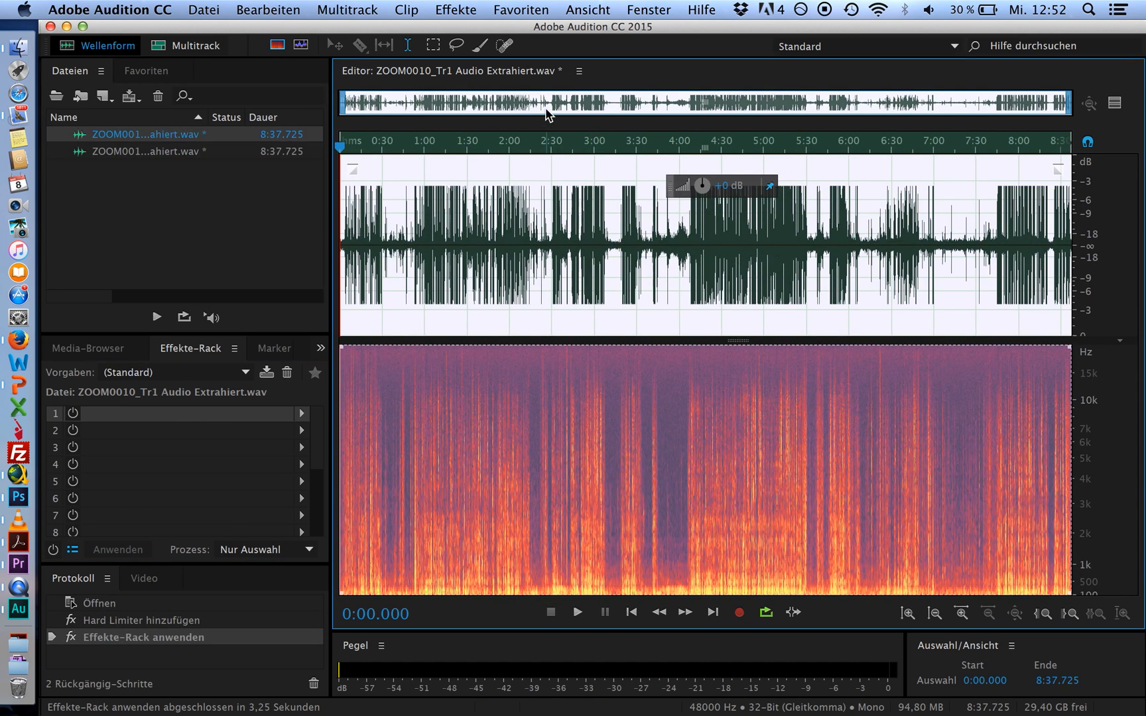
pyautogui.click(517, 148)
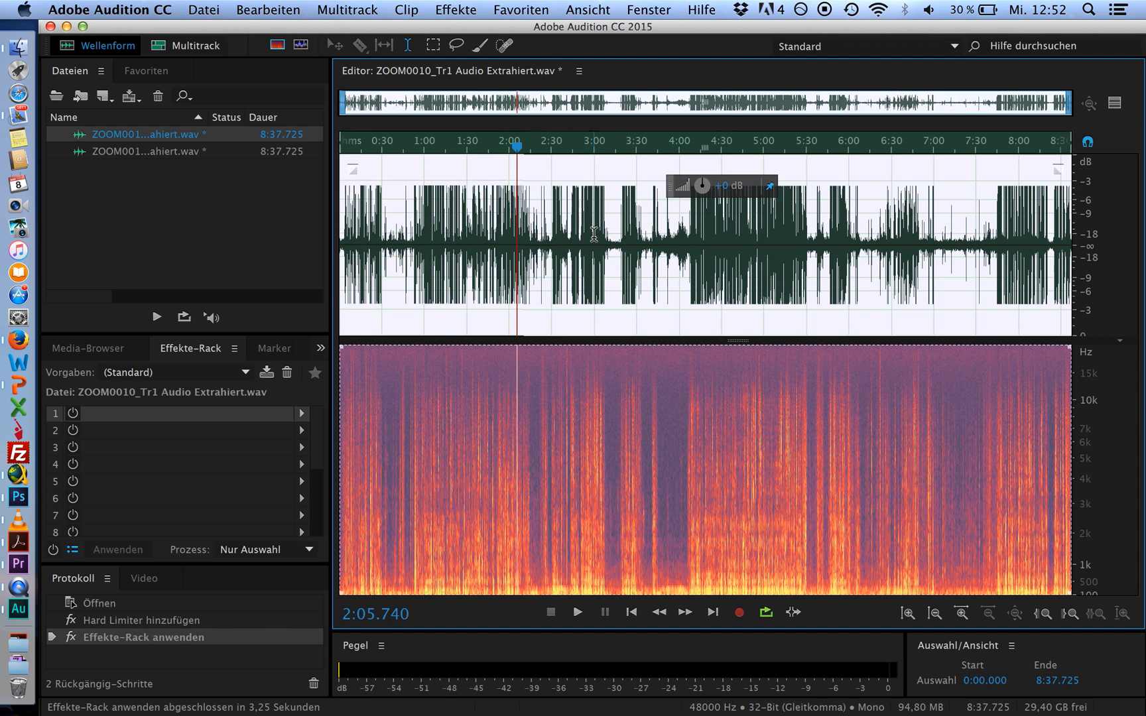
pyautogui.press('space')
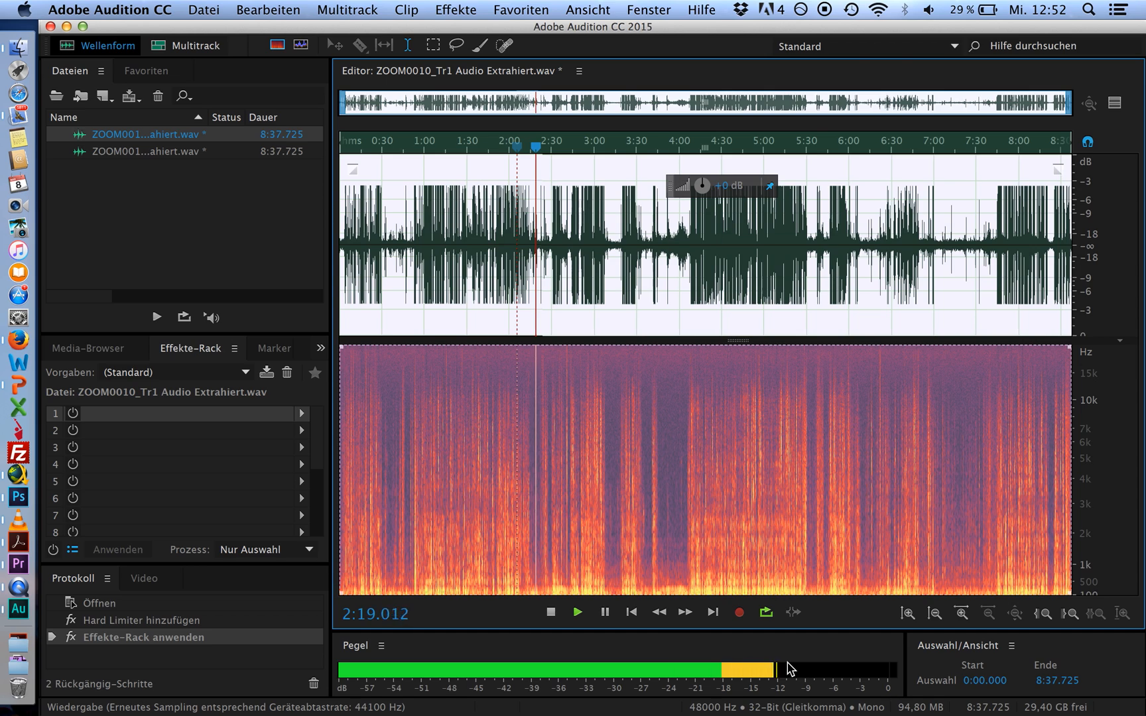
pyautogui.press('space')
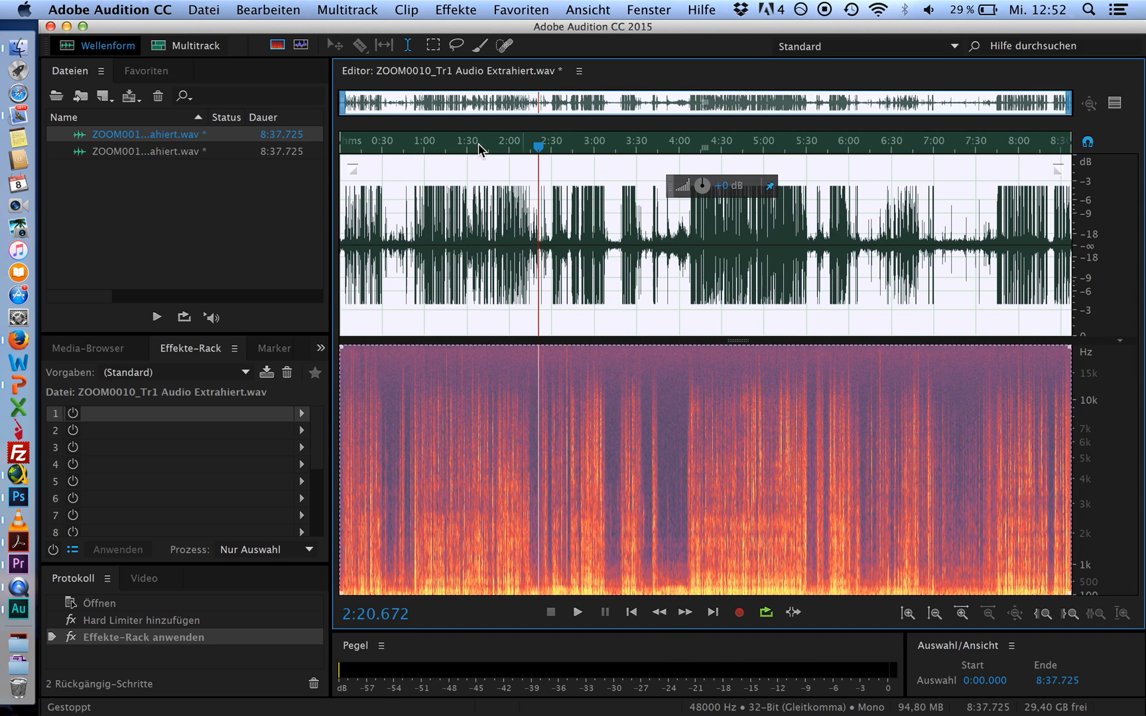
pyautogui.click(407, 147)
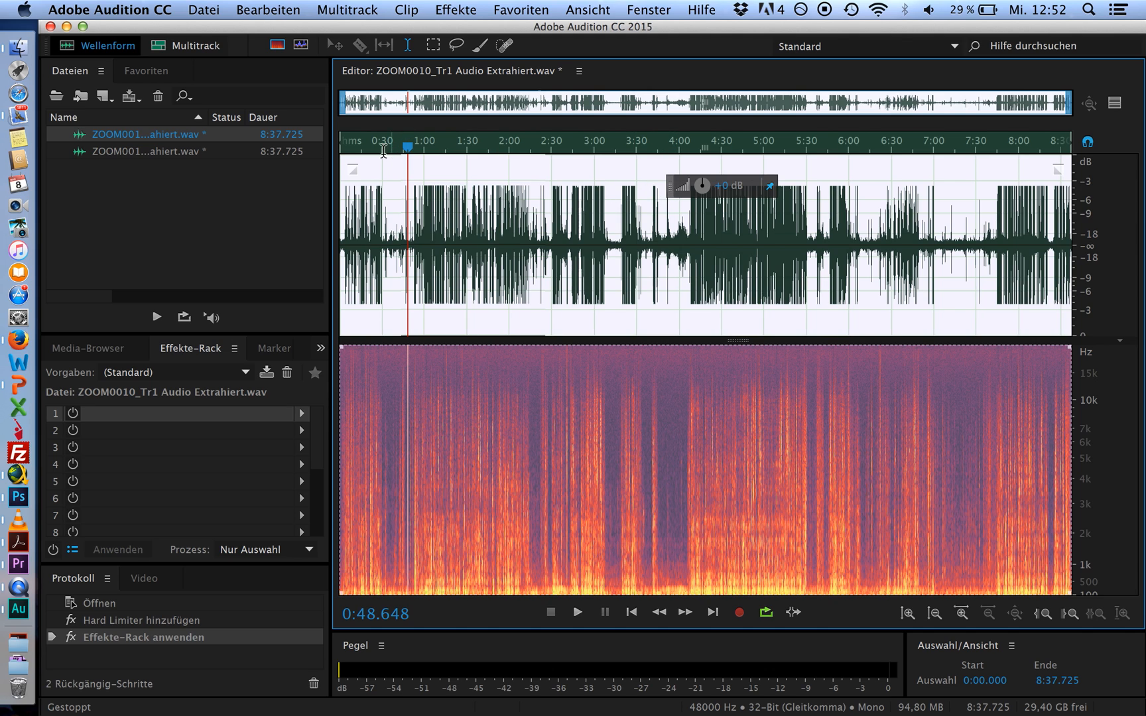
pyautogui.moveTo(367, 149); pyautogui.dragTo(319, 150)
pyautogui.moveTo(349, 221); pyautogui.dragTo(282, 219)
pyautogui.click(518, 9)
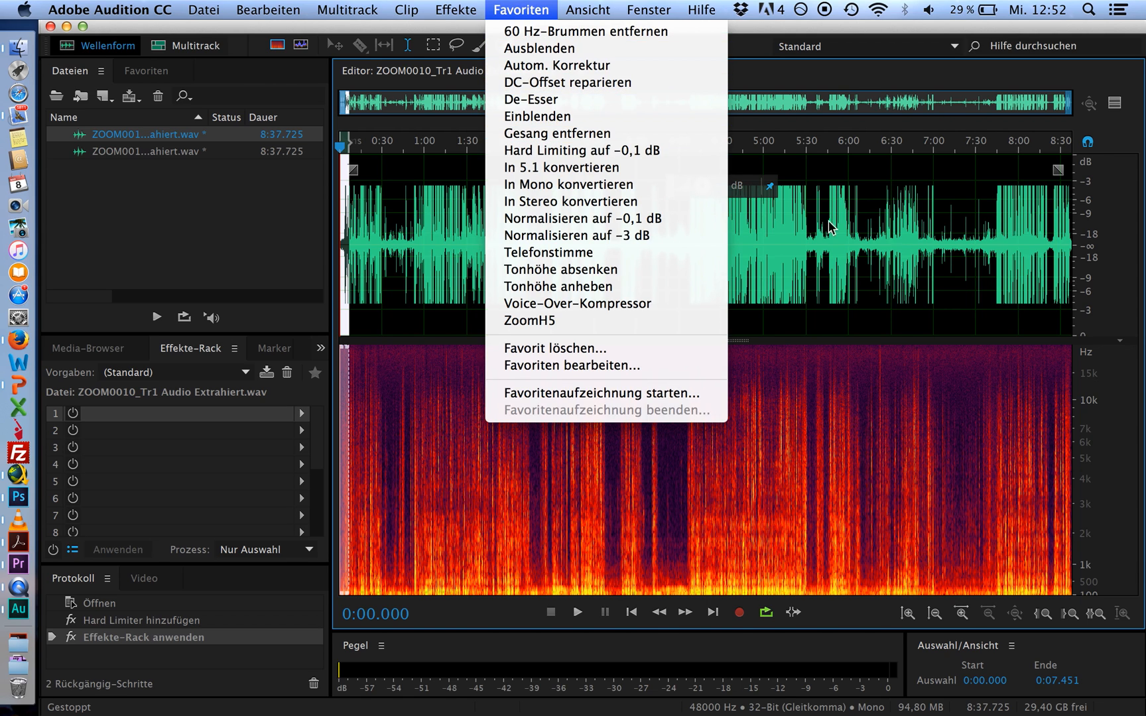
pyautogui.click(1039, 258)
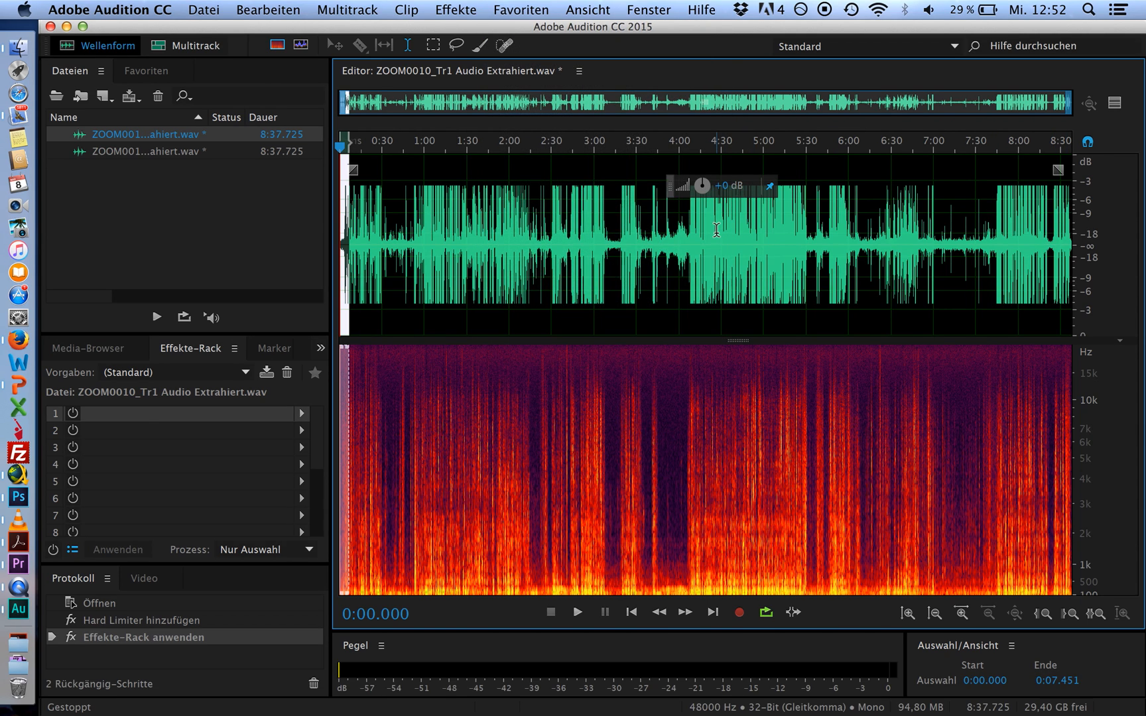
pyautogui.click(464, 234)
# - Place the playhead at 1:00 in ZOOM0010_Tr1 and add the Waves VST effect H-EQ Stereo to the first effect slot
pyautogui.click(422, 231)
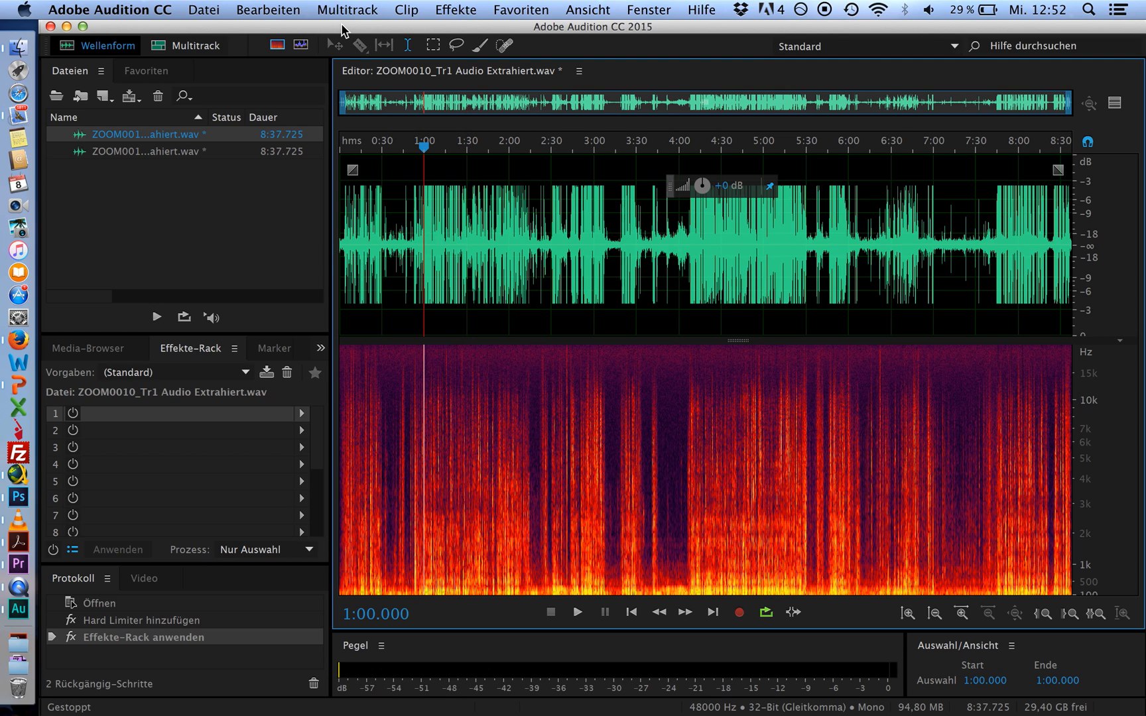
pyautogui.click(299, 442)
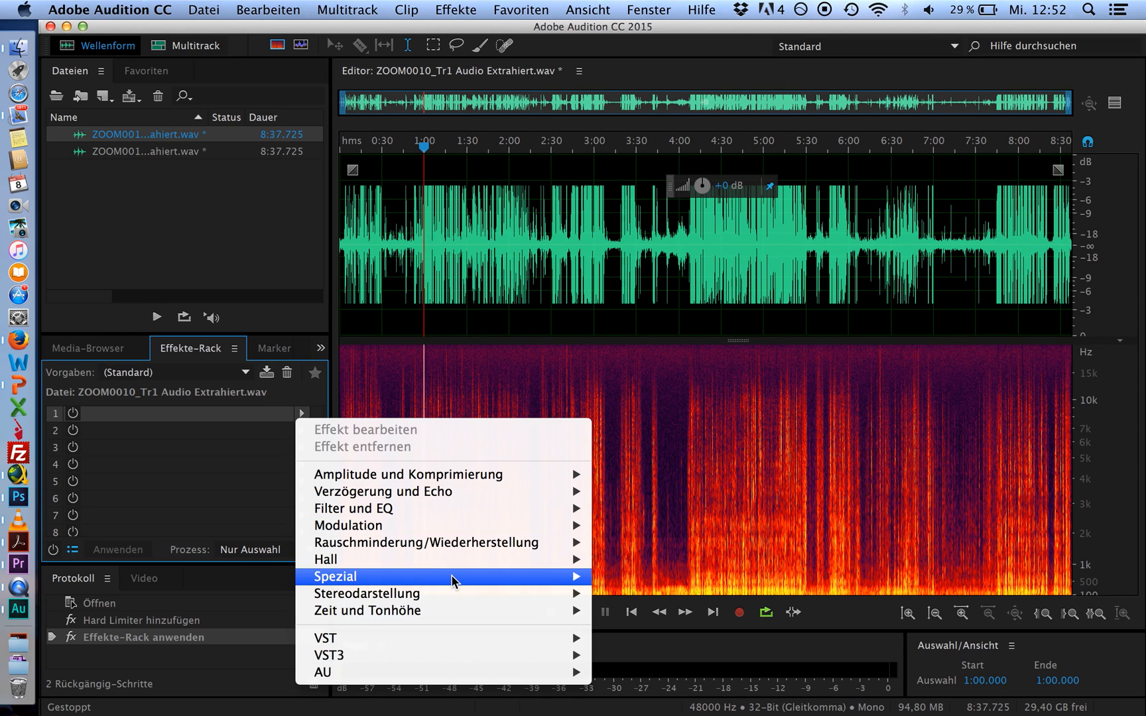
pyautogui.moveTo(473, 638)
pyautogui.moveTo(668, 641)
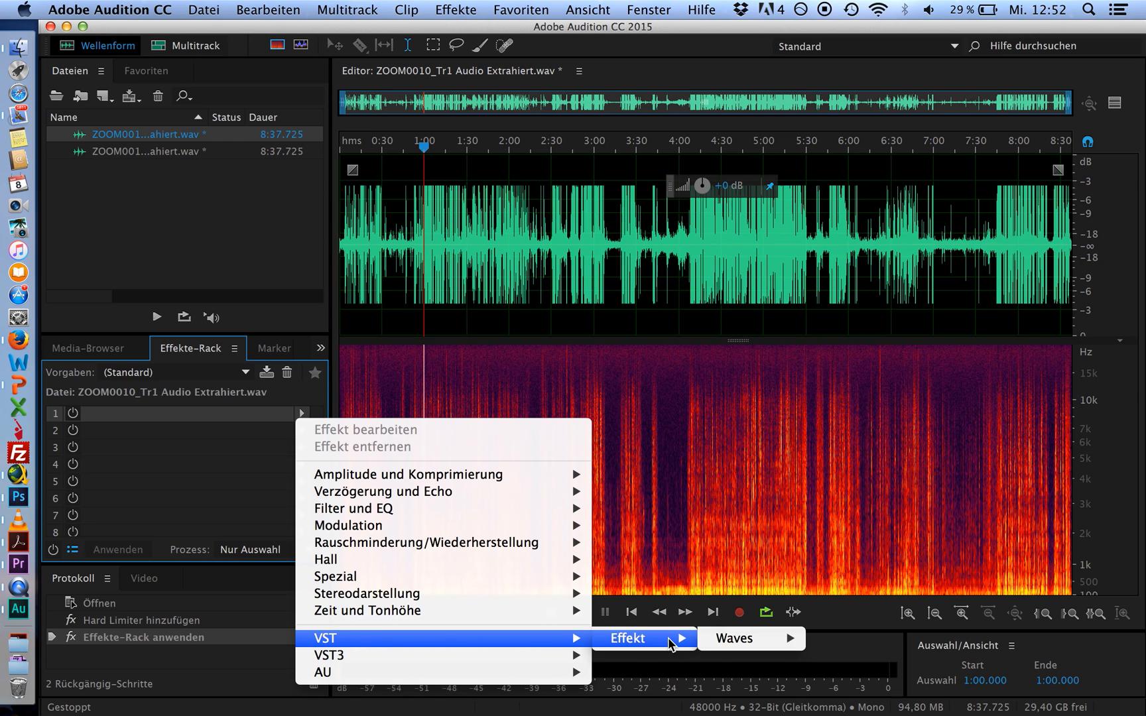
pyautogui.moveTo(742, 643)
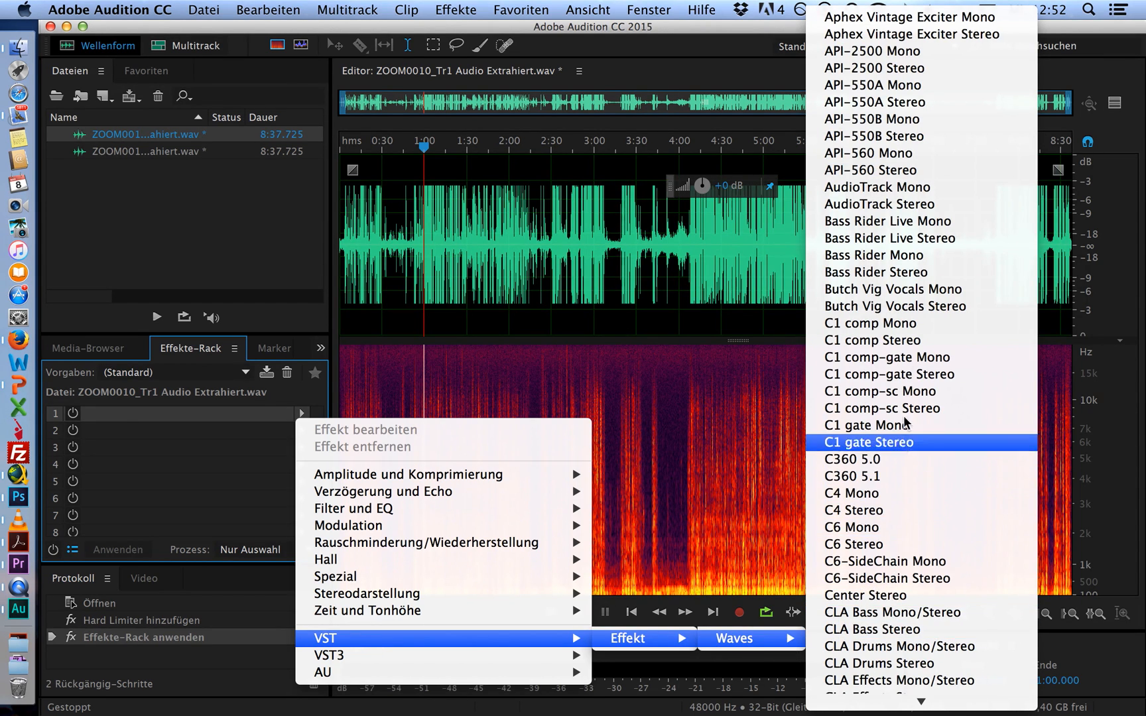
pyautogui.scroll(-20, 952, 134)
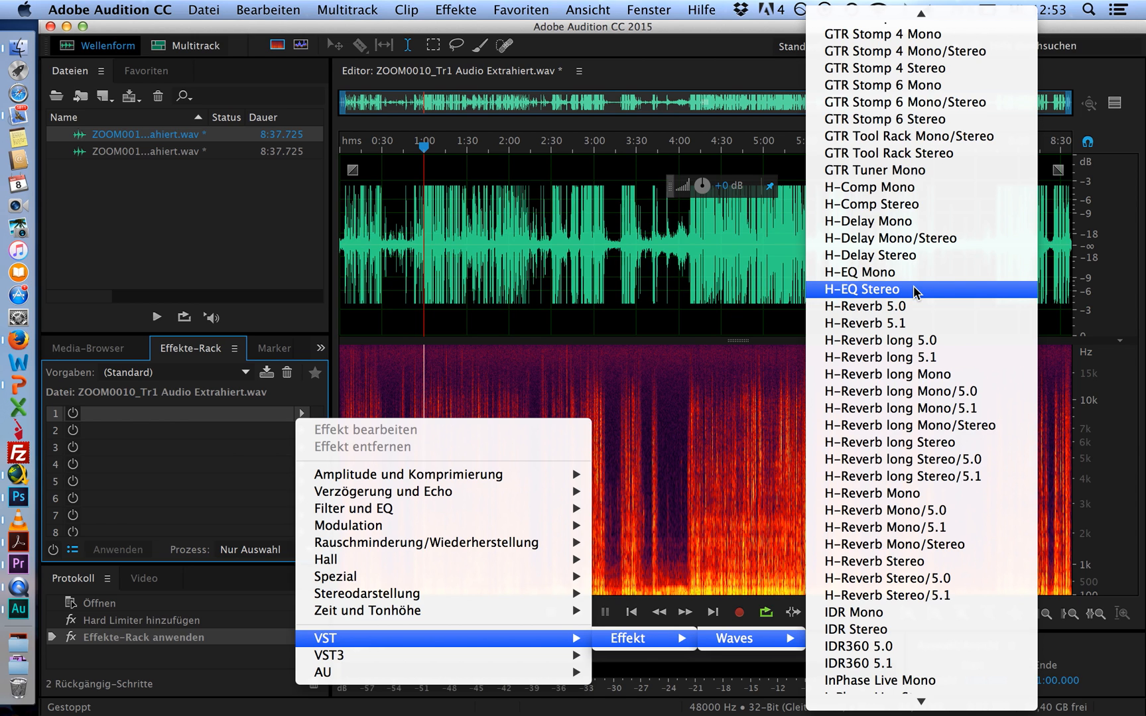
pyautogui.click(916, 291)
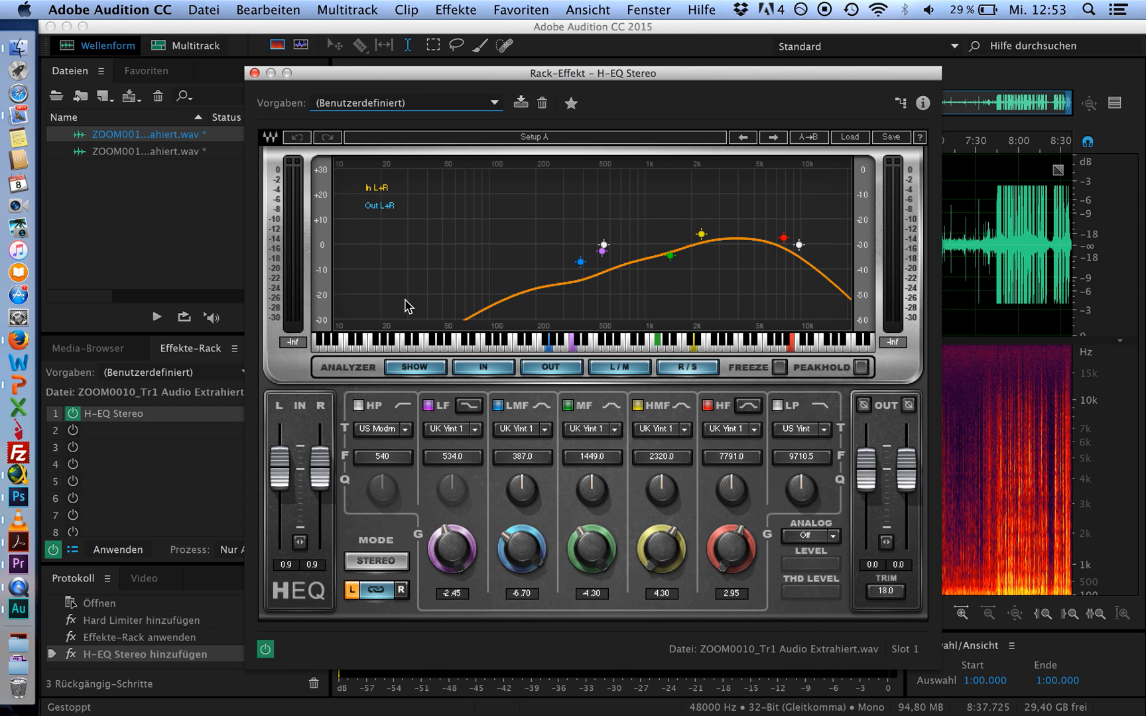
# - During playback, move the H-EQ's low-mid (LMF) band to 22 Hz with a gain of -5.40
pyautogui.press('space')
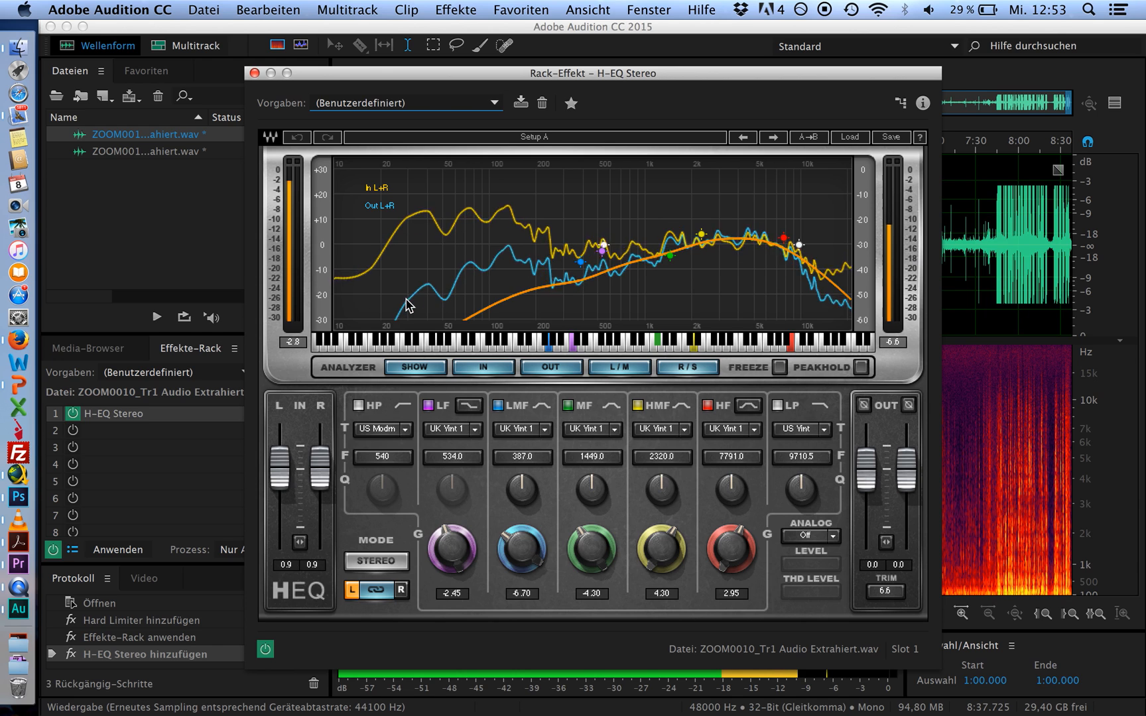
pyautogui.moveTo(581, 264); pyautogui.dragTo(387, 270)
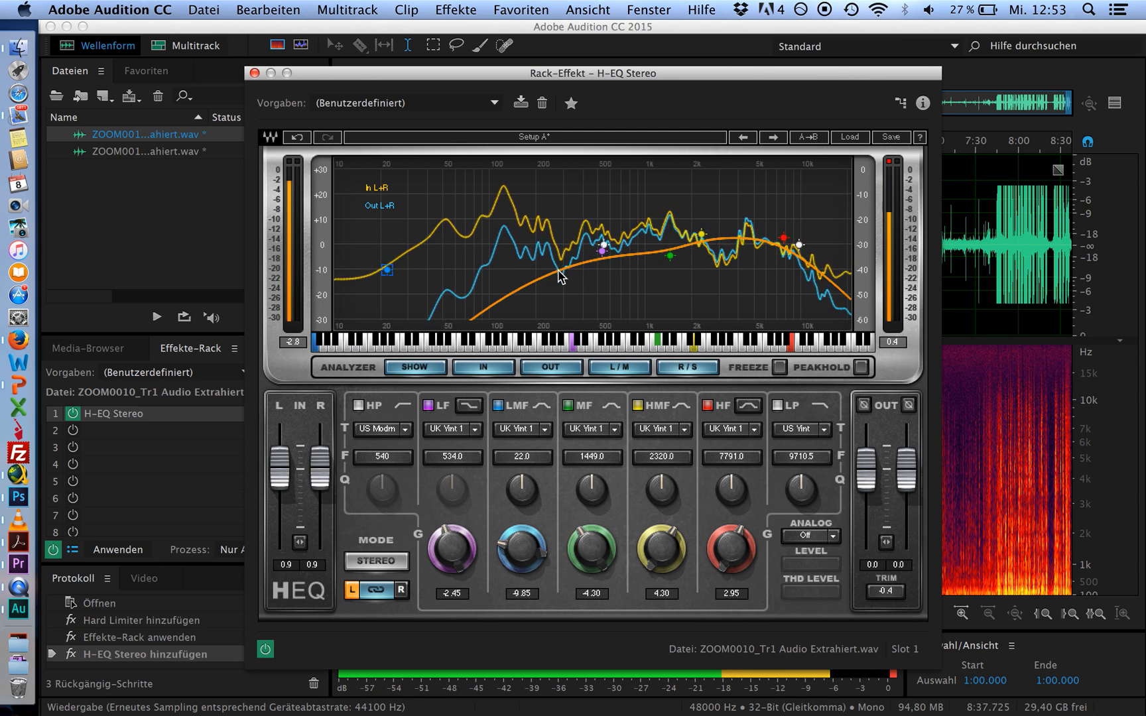
pyautogui.moveTo(387, 270); pyautogui.dragTo(388, 258)
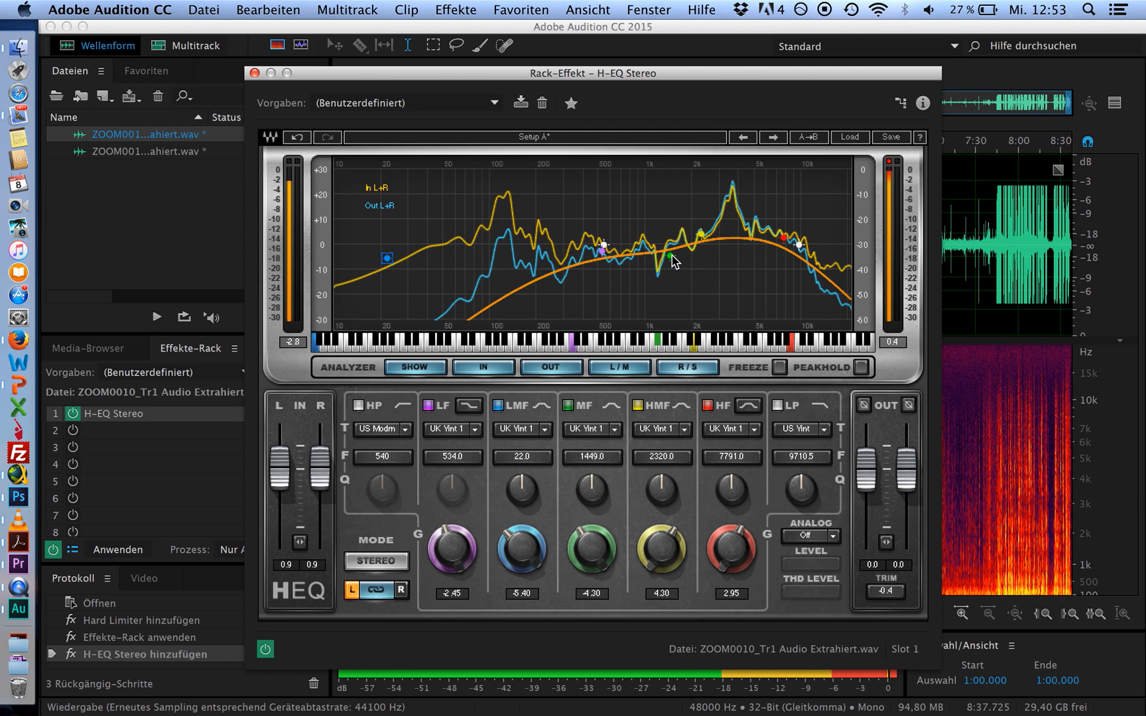
# - Move the H-EQ's mid (MF) band to 1210 Hz with a gain of 14.80, close the effect window and stop playback
pyautogui.moveTo(670, 255); pyautogui.dragTo(657, 207)
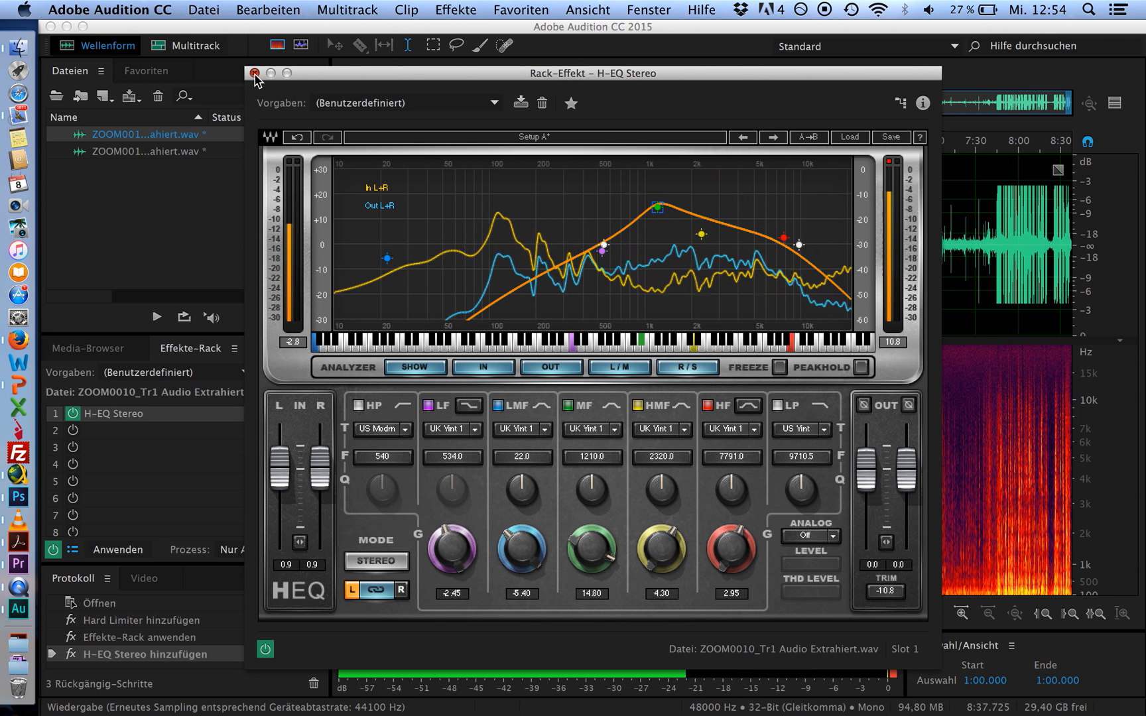
pyautogui.click(255, 73)
pyautogui.press('space')
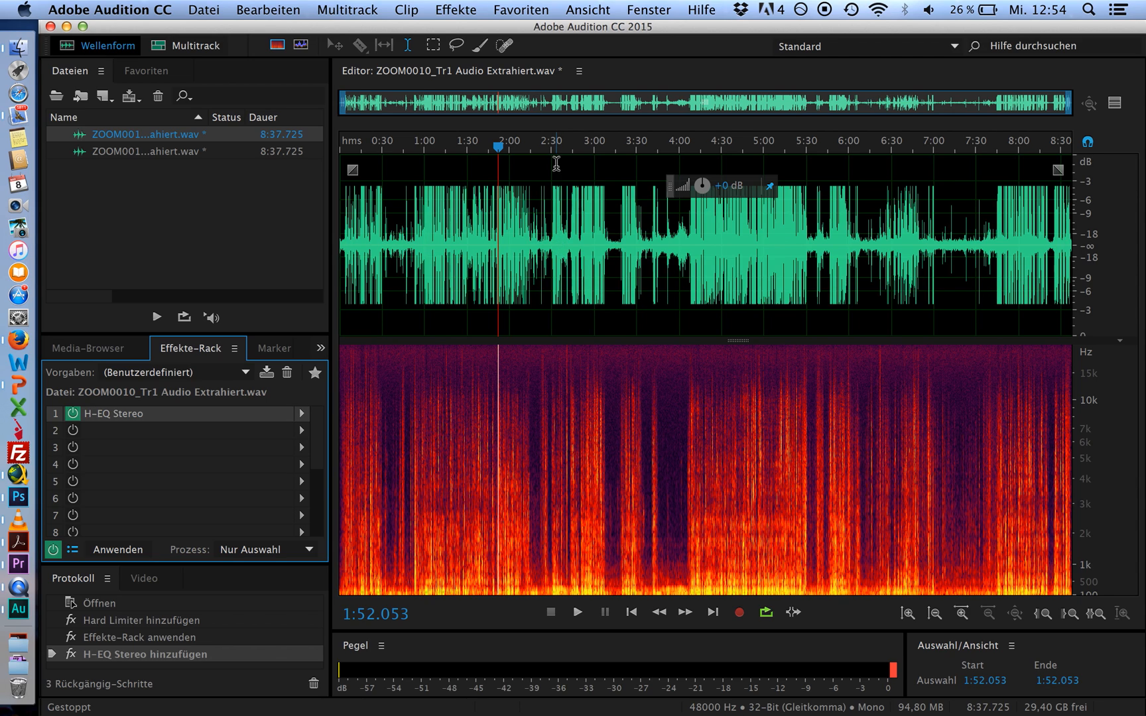
# - Play back ZOOM0010_Tr1 with the equalizer active from 2:17.637 and from about 2:51, and stop playback
pyautogui.click(535, 149)
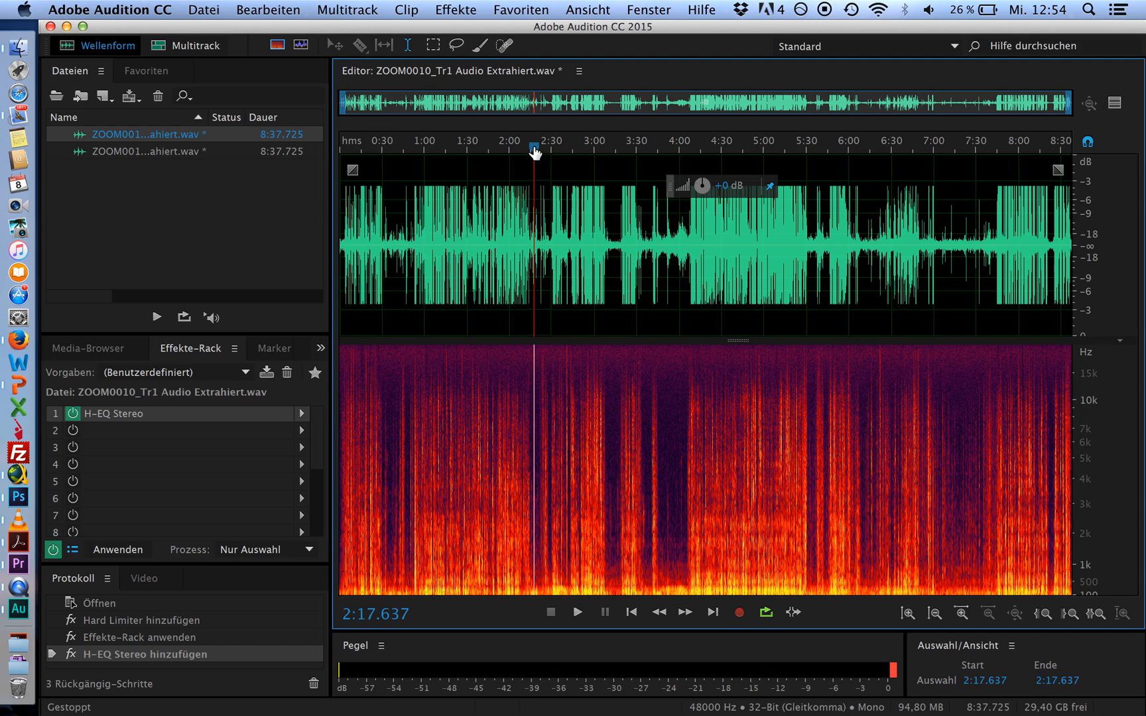
pyautogui.press('space')
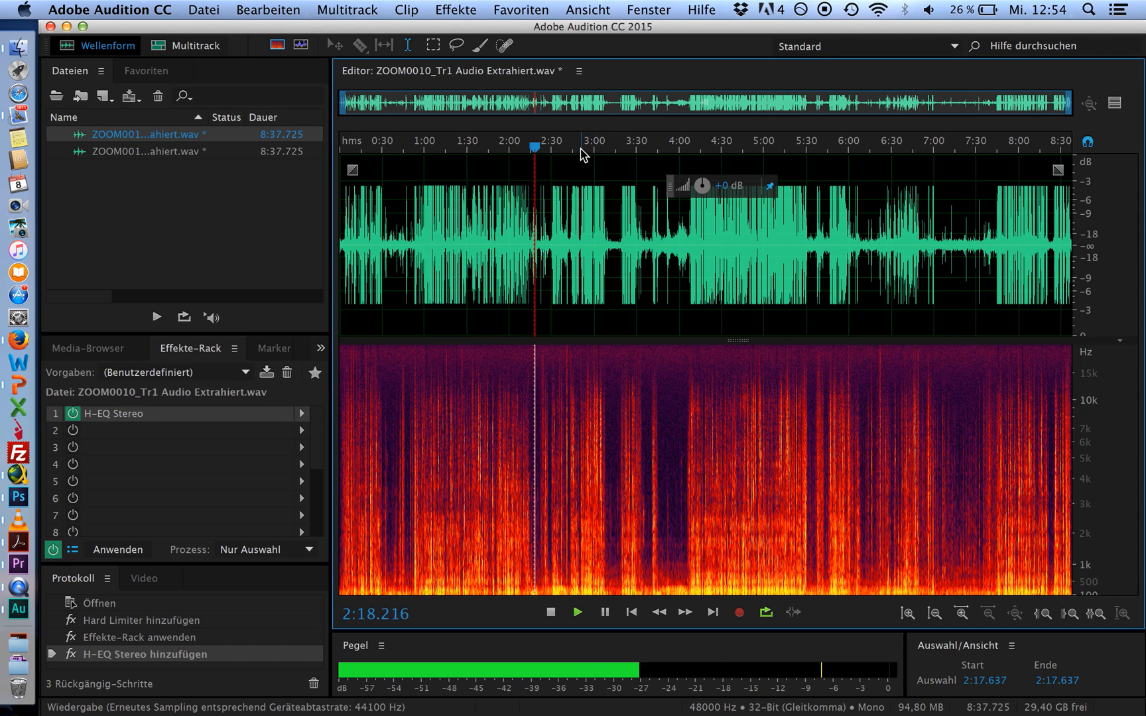
pyautogui.click(582, 150)
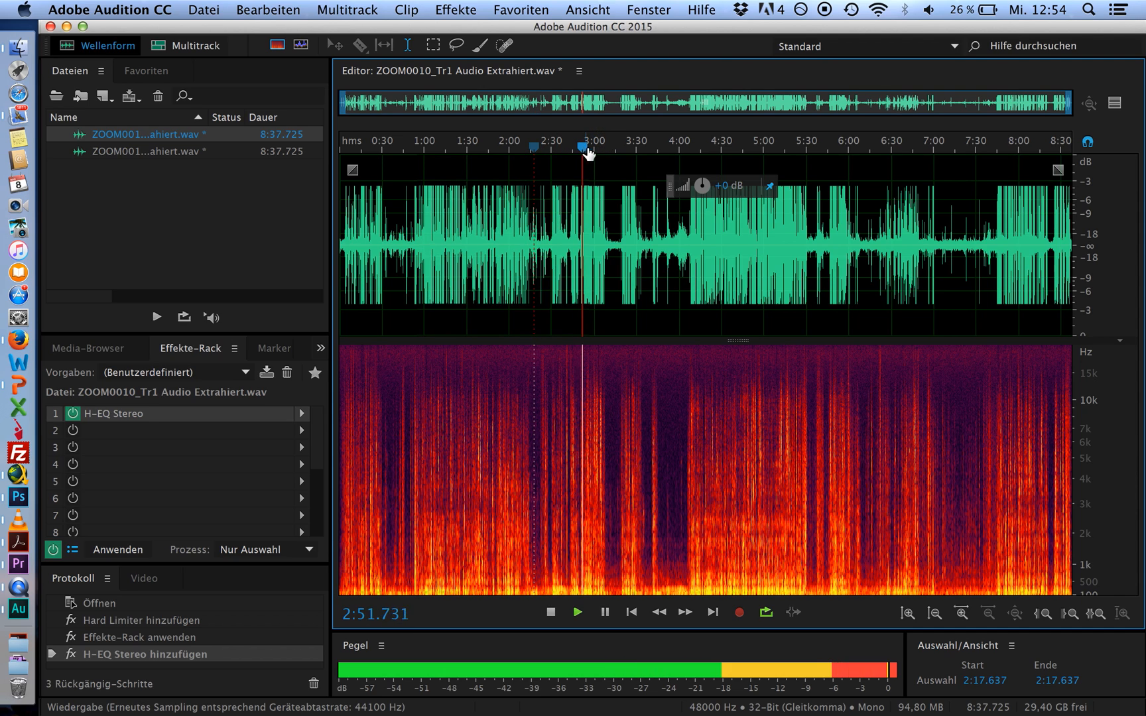
pyautogui.press('space')
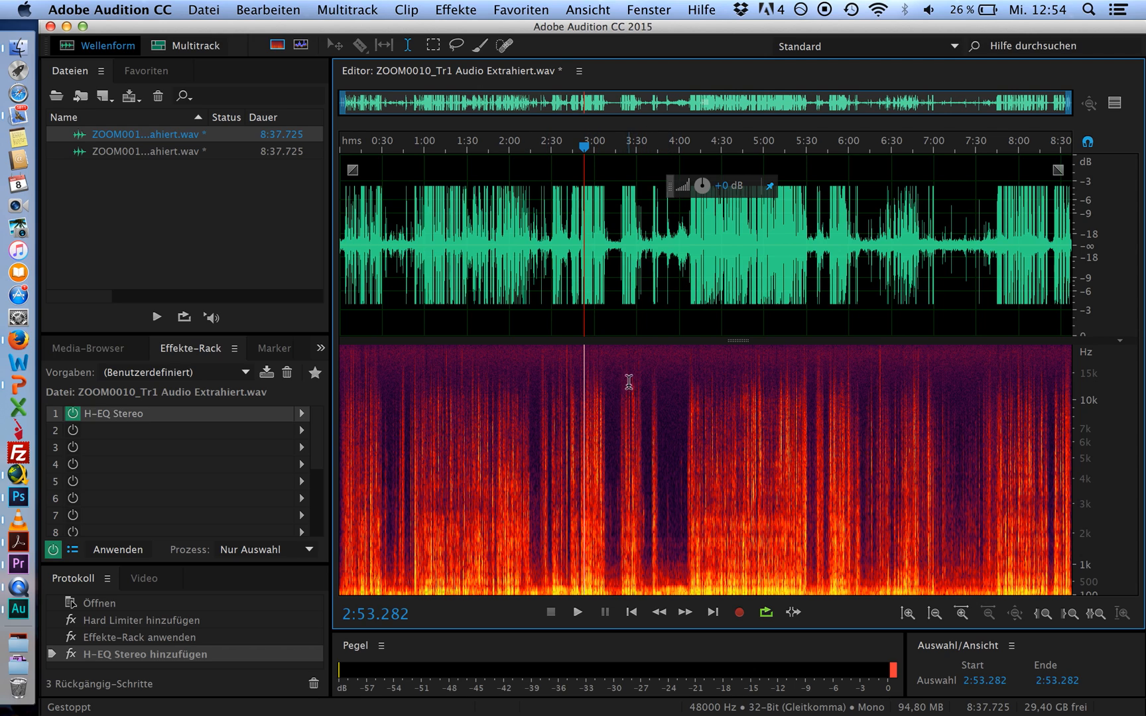
# - Lower the volume of the ZOOM0010_Tr1 section from 2:53.421 to 3:00.000, and leave no range selected
pyautogui.moveTo(584, 234); pyautogui.dragTo(593, 236)
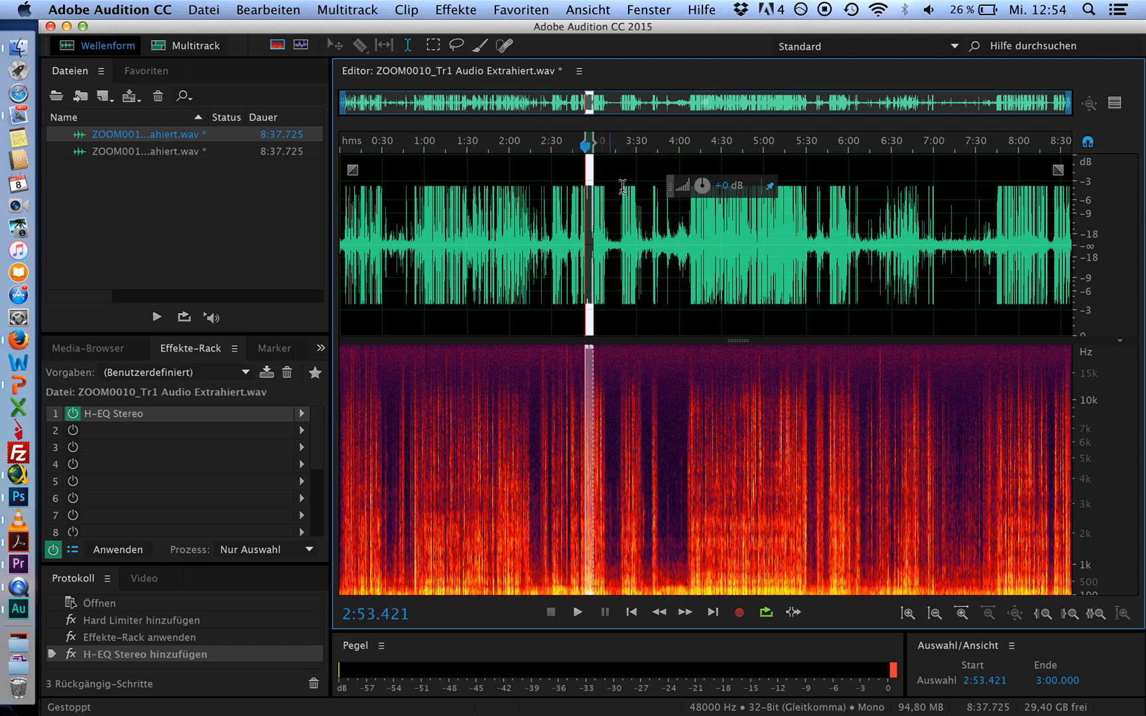
pyautogui.moveTo(701, 186); pyautogui.dragTo(689, 183)
pyautogui.moveTo(646, 240); pyautogui.dragTo(602, 255)
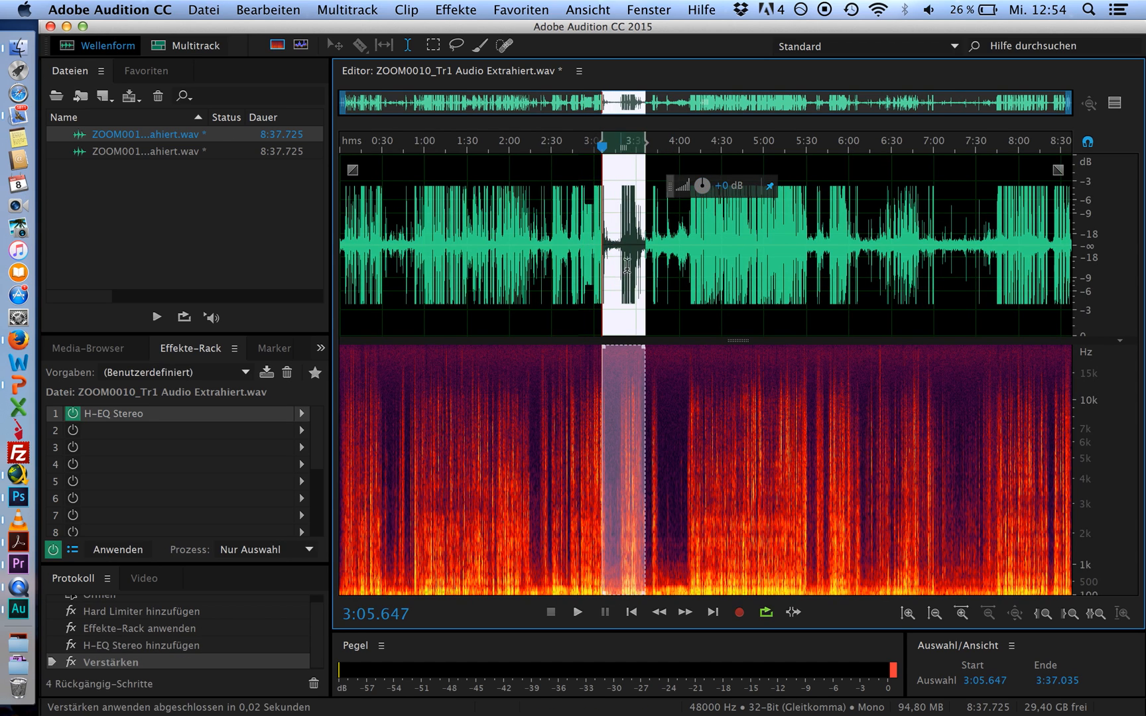
pyautogui.click(468, 312)
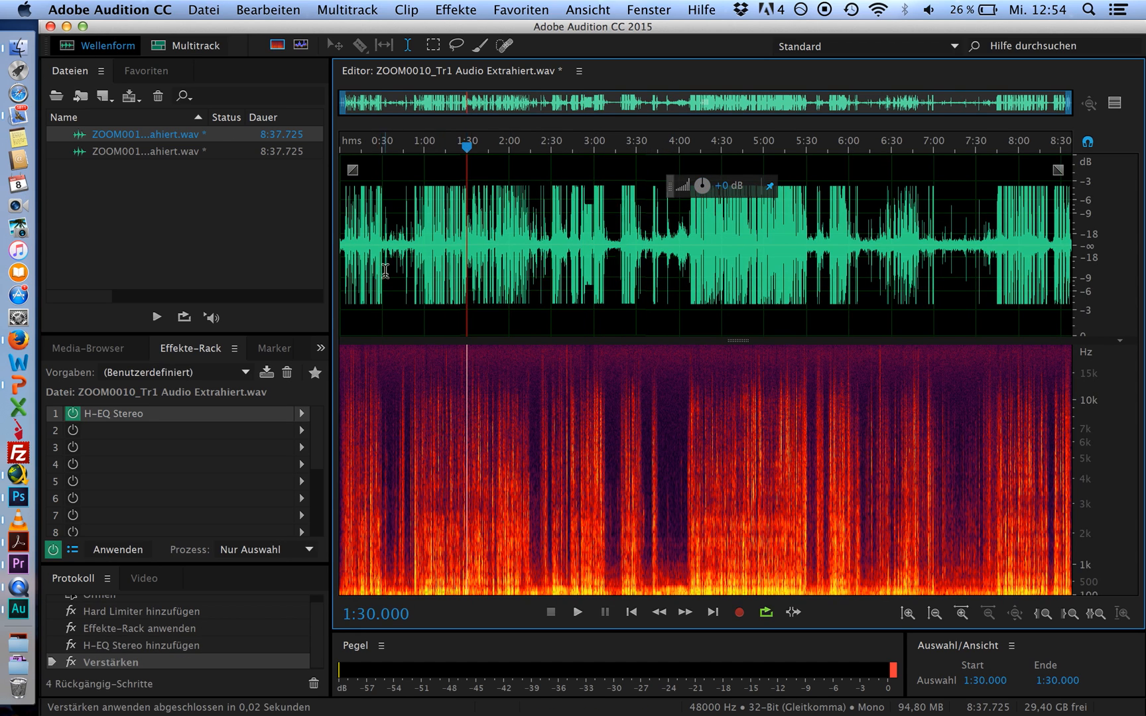
# - Close Audition without saving the changes to any open file, and return to the Premiere Pro sequence
pyautogui.click(51, 27)
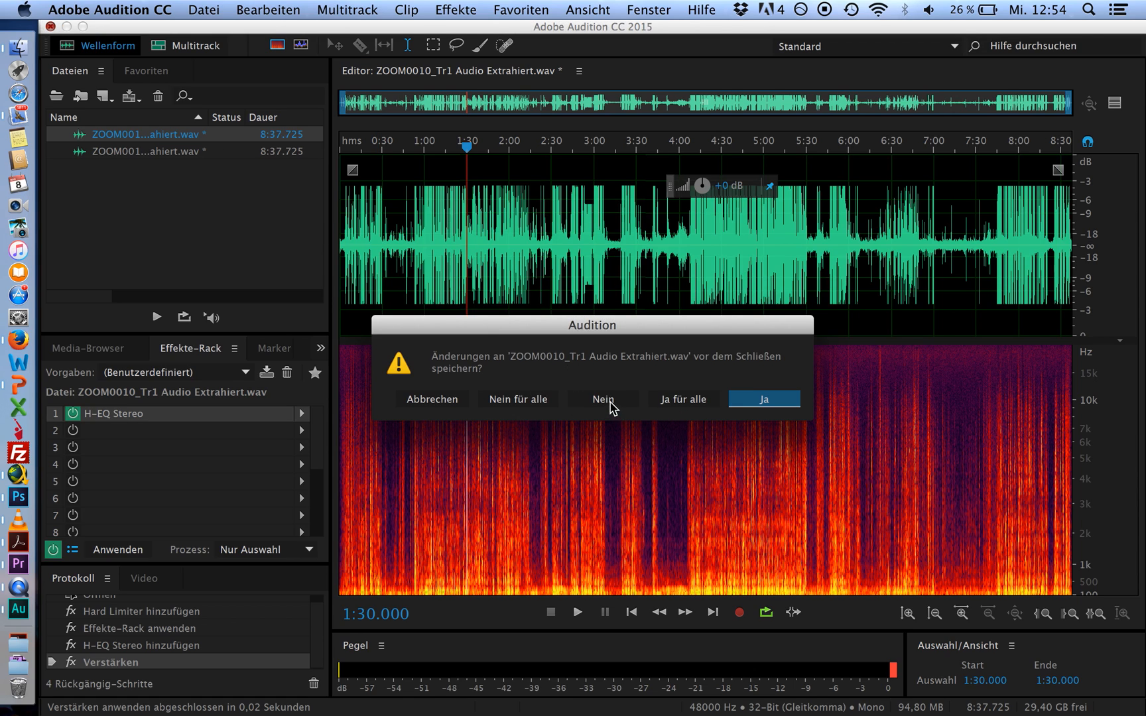
pyautogui.click(527, 406)
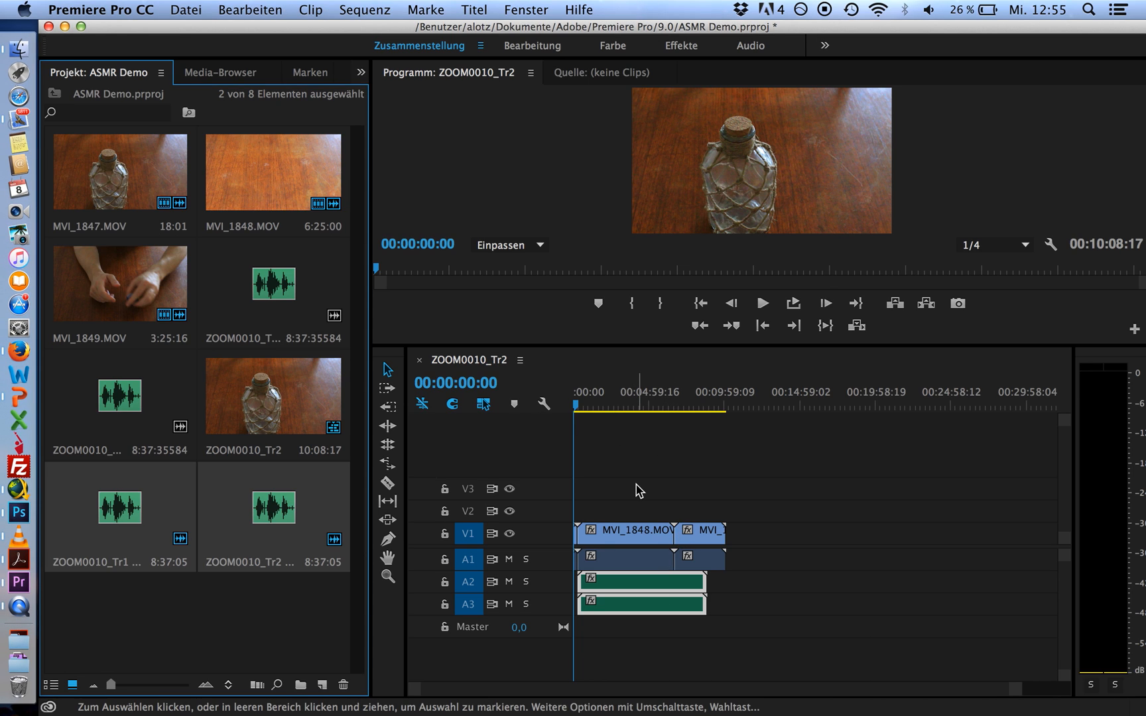
# - Increase the height of audio track A2 in the ZOOM0010_Tr2 sequence so that its waveform is displayed
pyautogui.scroll(6, 647, 527)
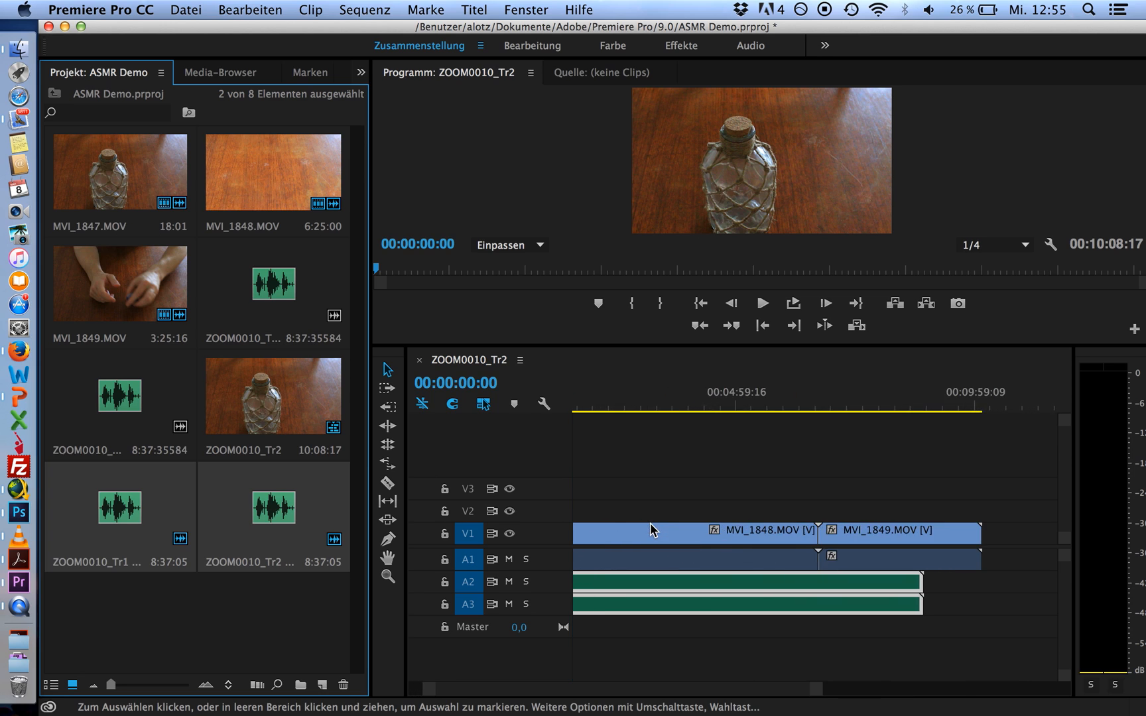
pyautogui.doubleClick(471, 584)
pyautogui.moveTo(472, 569); pyautogui.dragTo(471, 570)
# - Play the sequence from 00:03:21:07 for a few seconds to check picture and sound
pyautogui.click(740, 400)
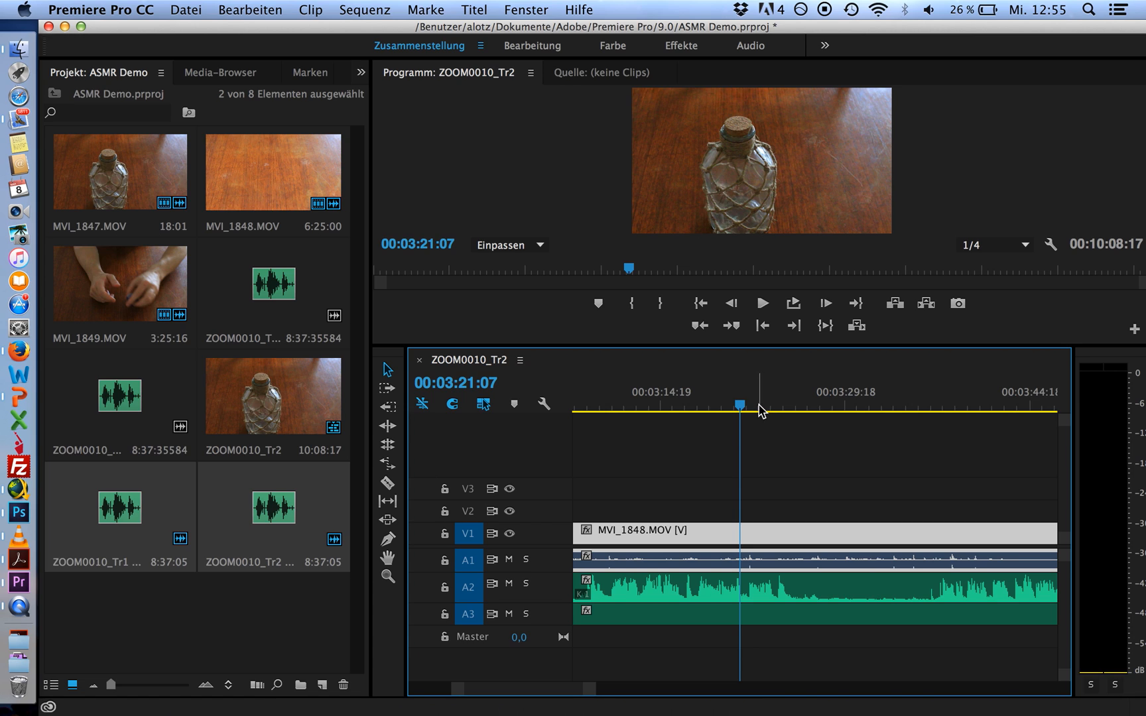
pyautogui.press('space')
pyautogui.press('space')
pyautogui.press('space')
pyautogui.press('space')
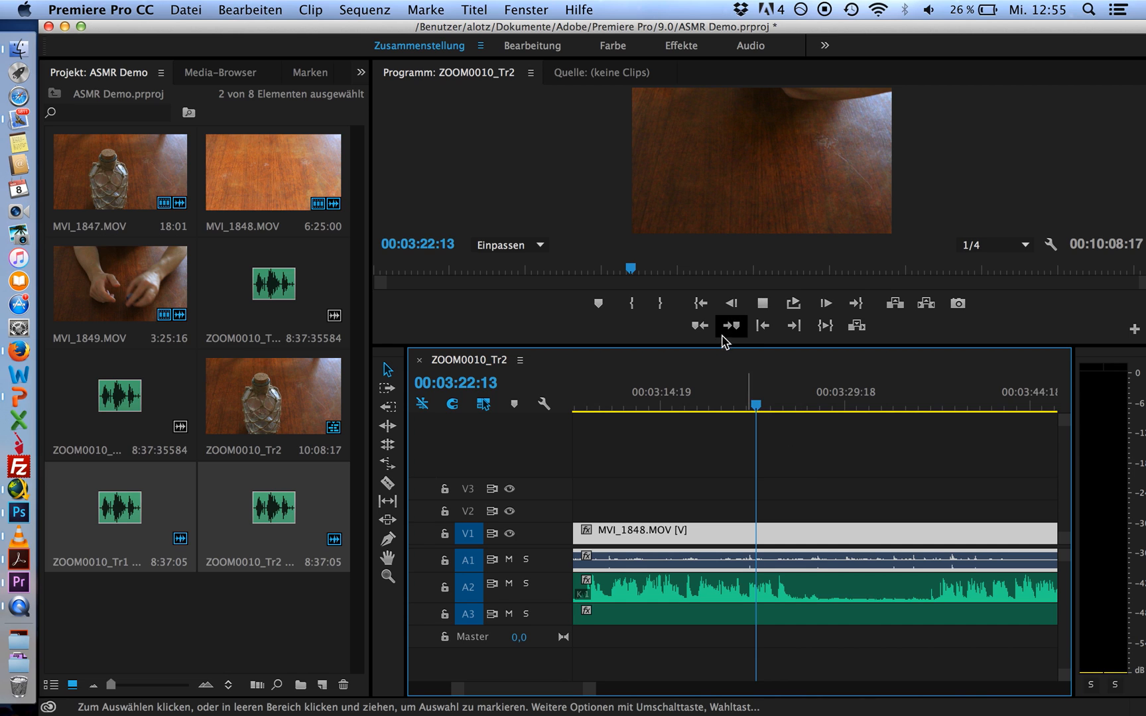
pyautogui.press('space')
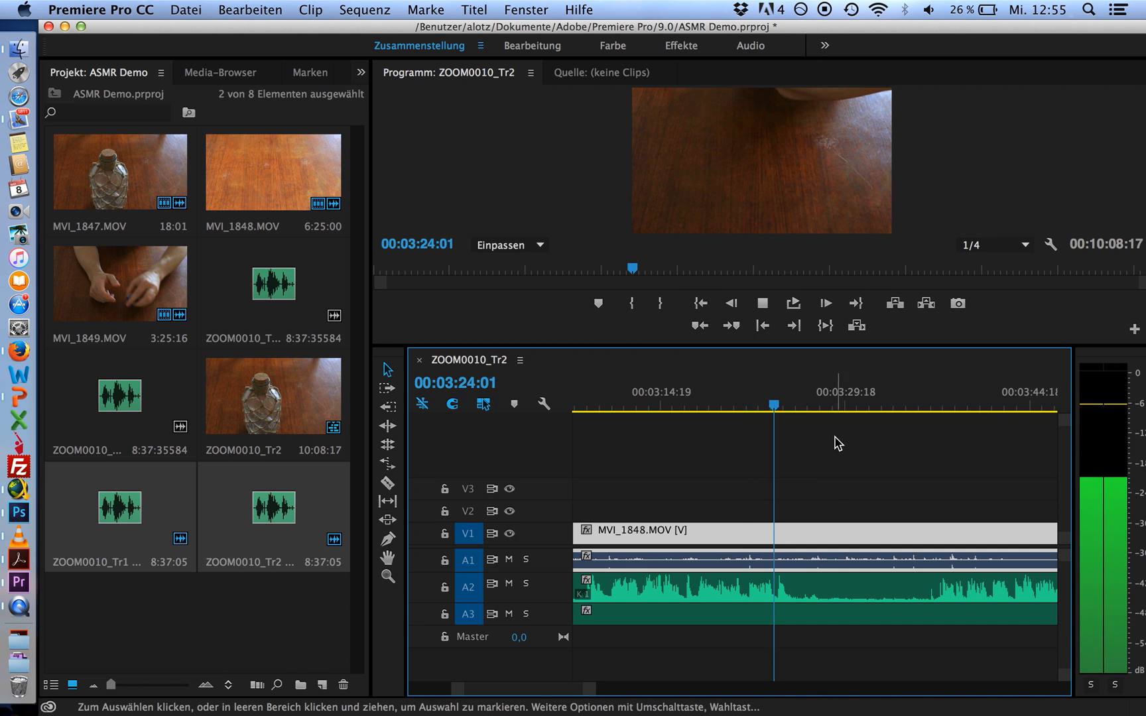
pyautogui.press('space')
# - Play the sequence from 00:08:42:07, near the end of the external audio clips
pyautogui.hscroll(15, 592, 676)
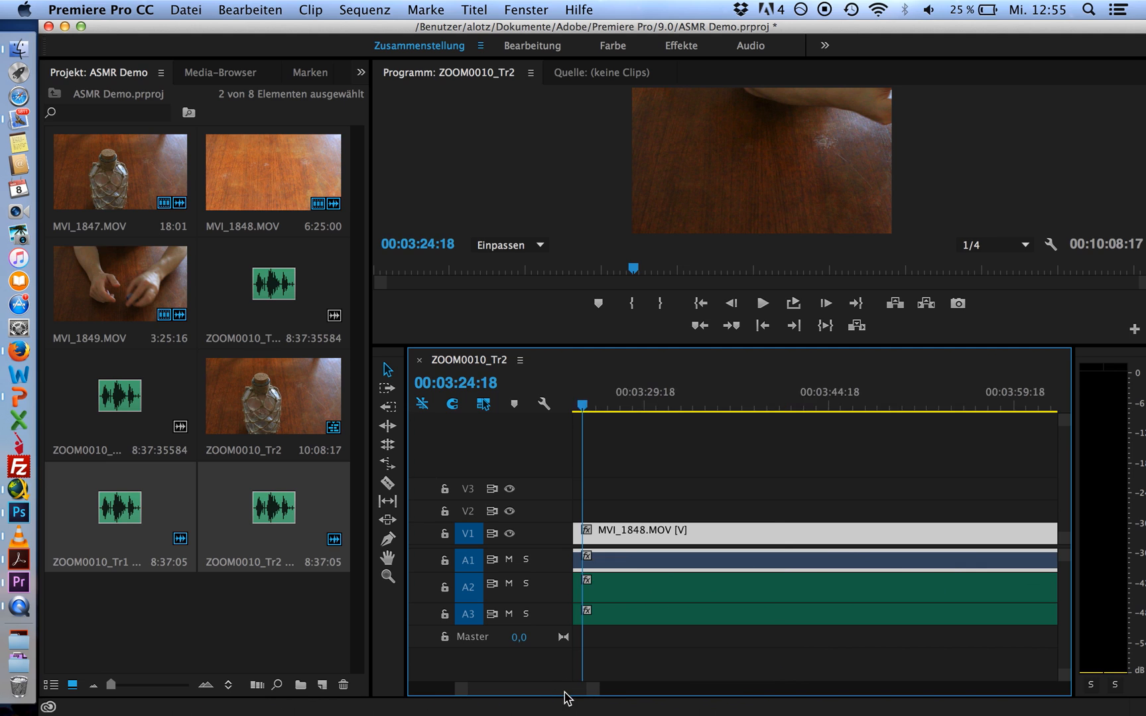
pyautogui.hscroll(-2, 632, 703)
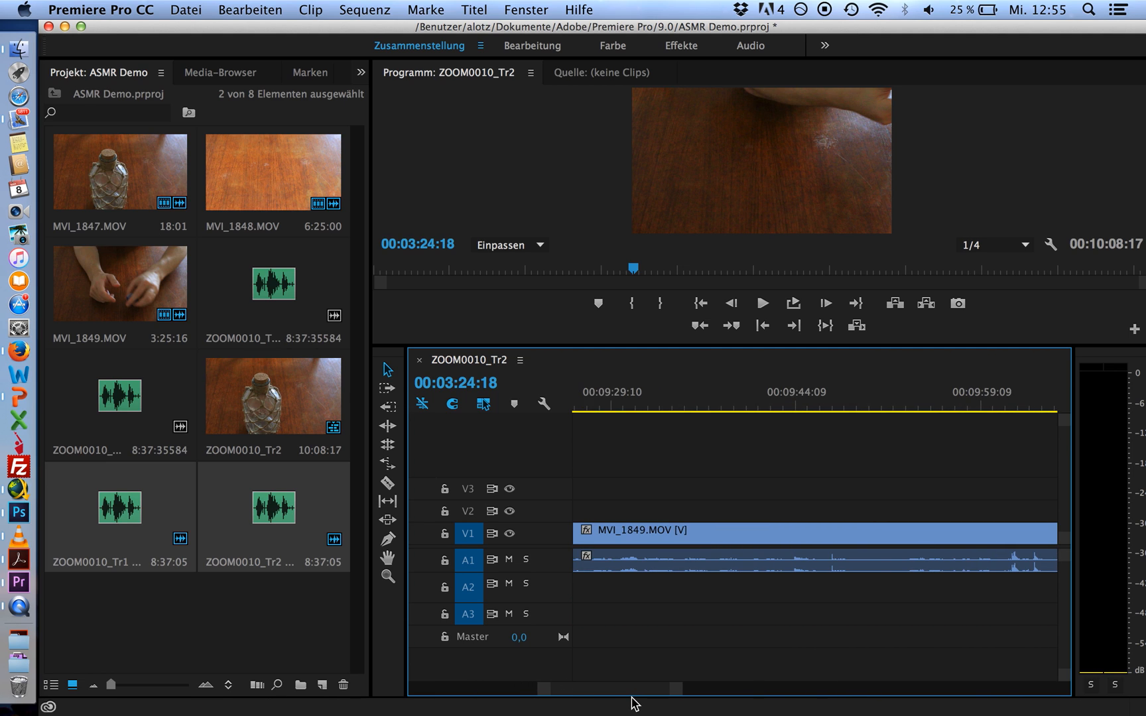
pyautogui.hscroll(-10, 632, 703)
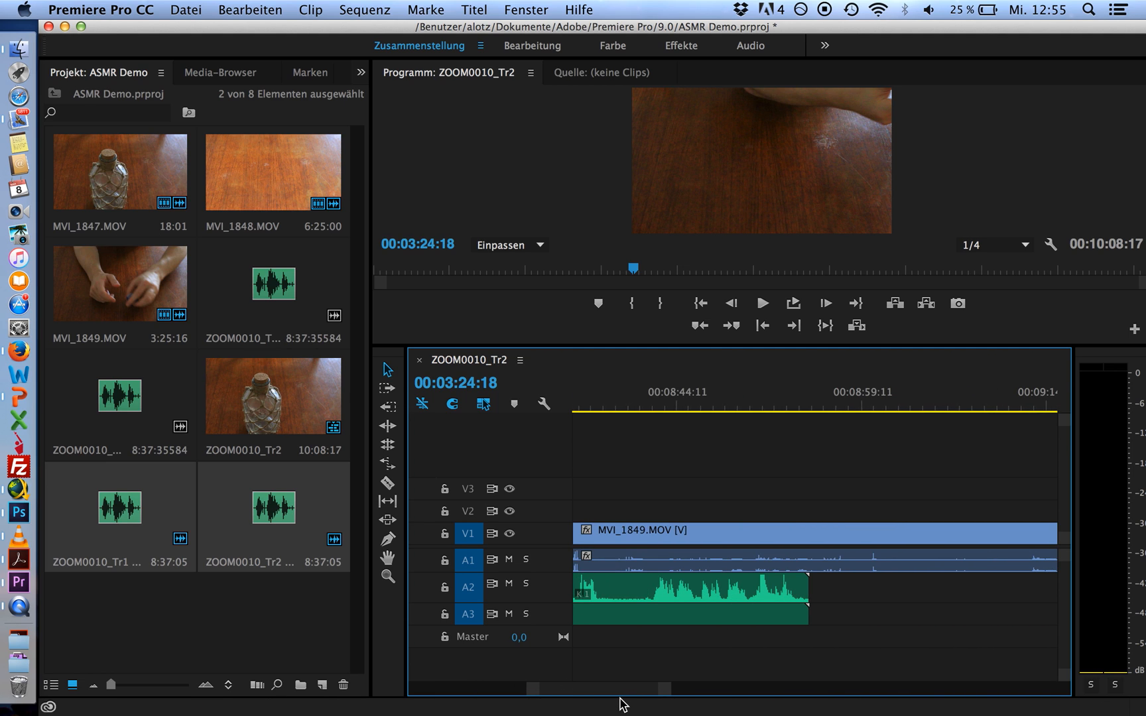
pyautogui.click(650, 404)
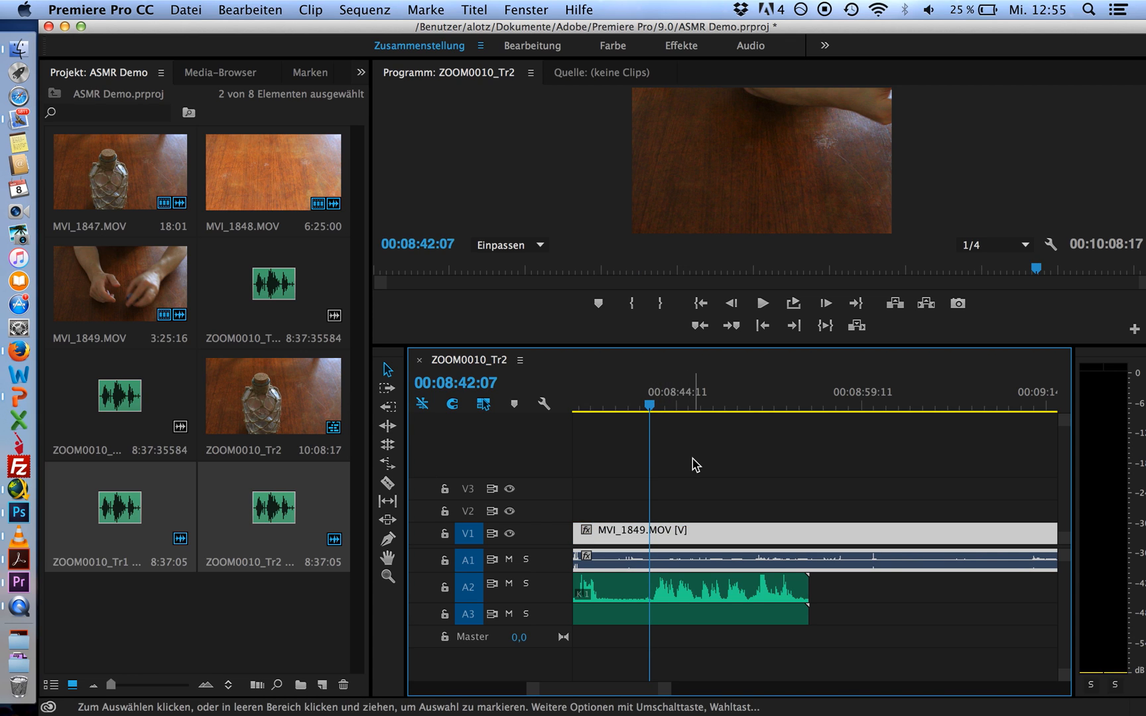
pyautogui.press('space')
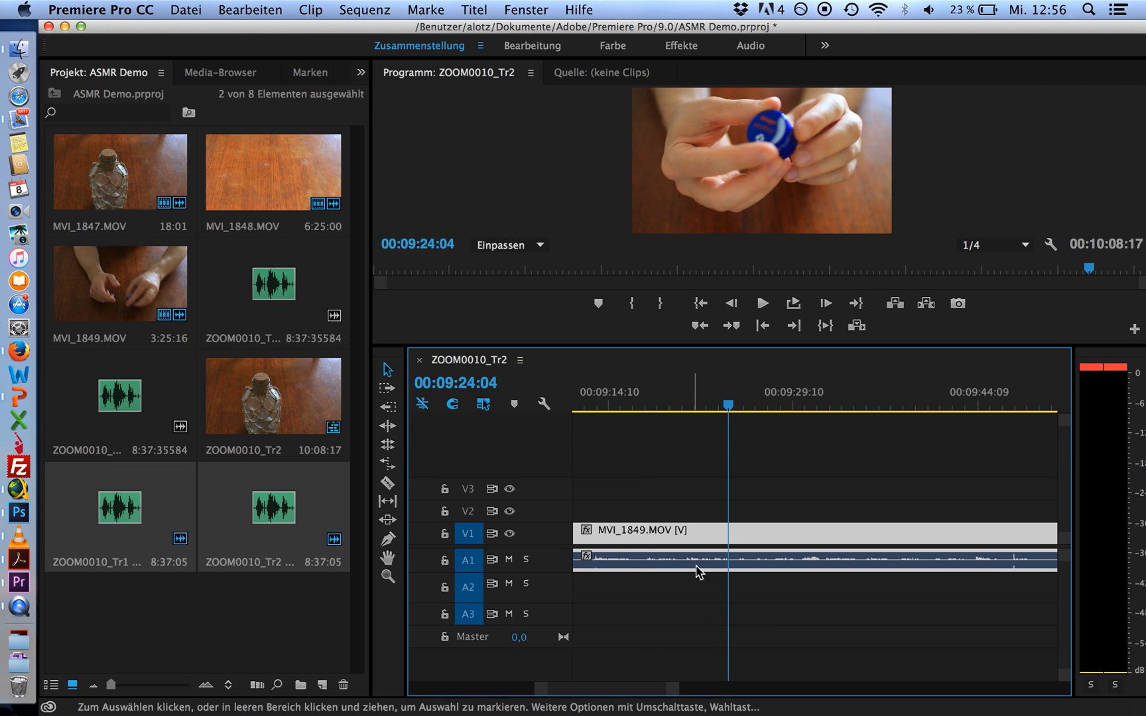
# - Play the sequence again from about 00:08:45 and stop the playhead at 00:08:51:04
pyautogui.hscroll(-5, 624, 690)
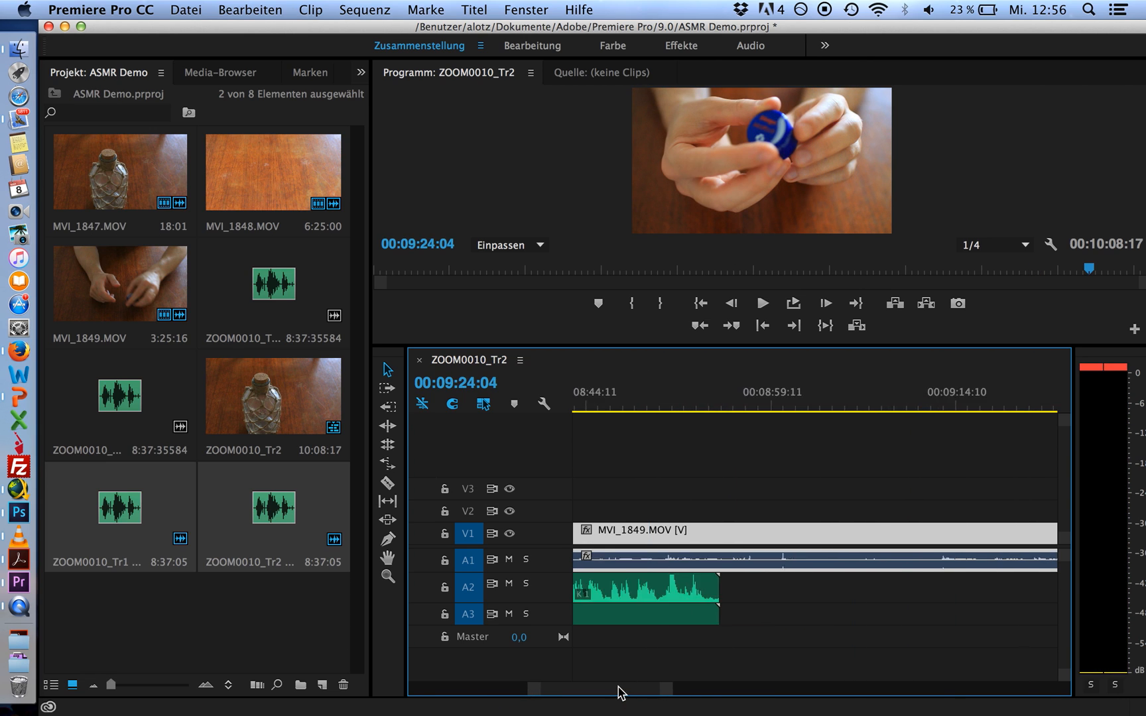
pyautogui.moveTo(618, 687); pyautogui.dragTo(617, 687)
pyautogui.click(647, 393)
pyautogui.press('space')
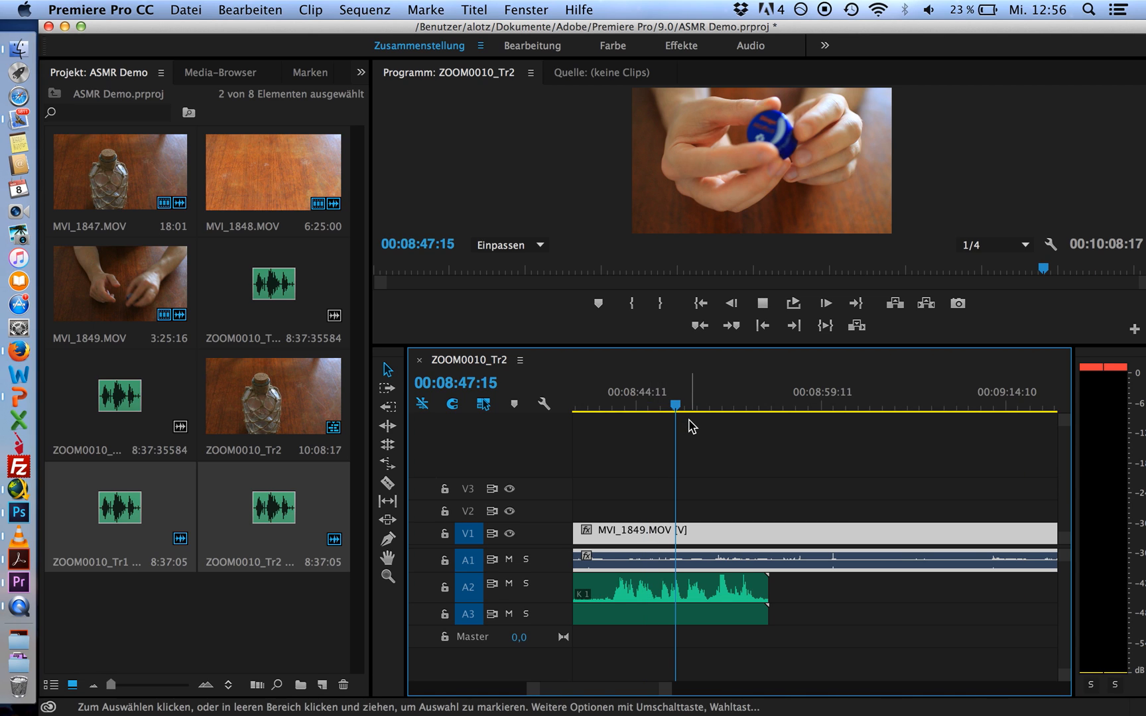
pyautogui.press('space')
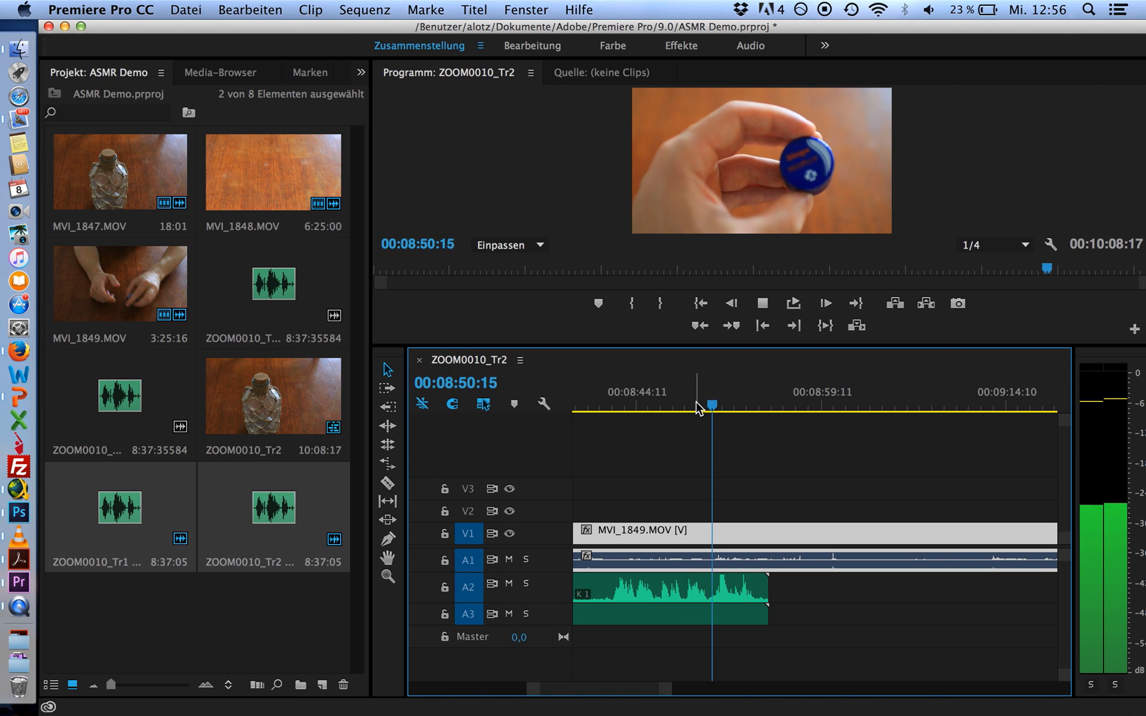
pyautogui.press('space')
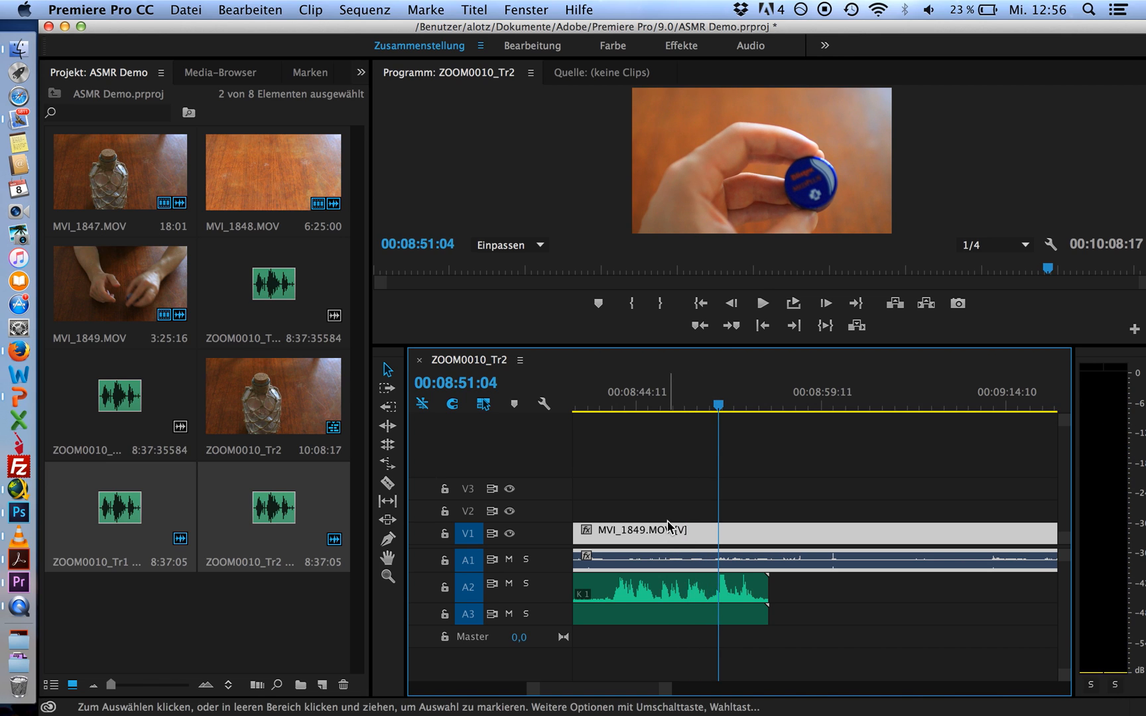
# - Mark a range 00:00:01:02 long with in and out points starting at 00:08:51:04, and extract it from the sequence
pyautogui.click(635, 313)
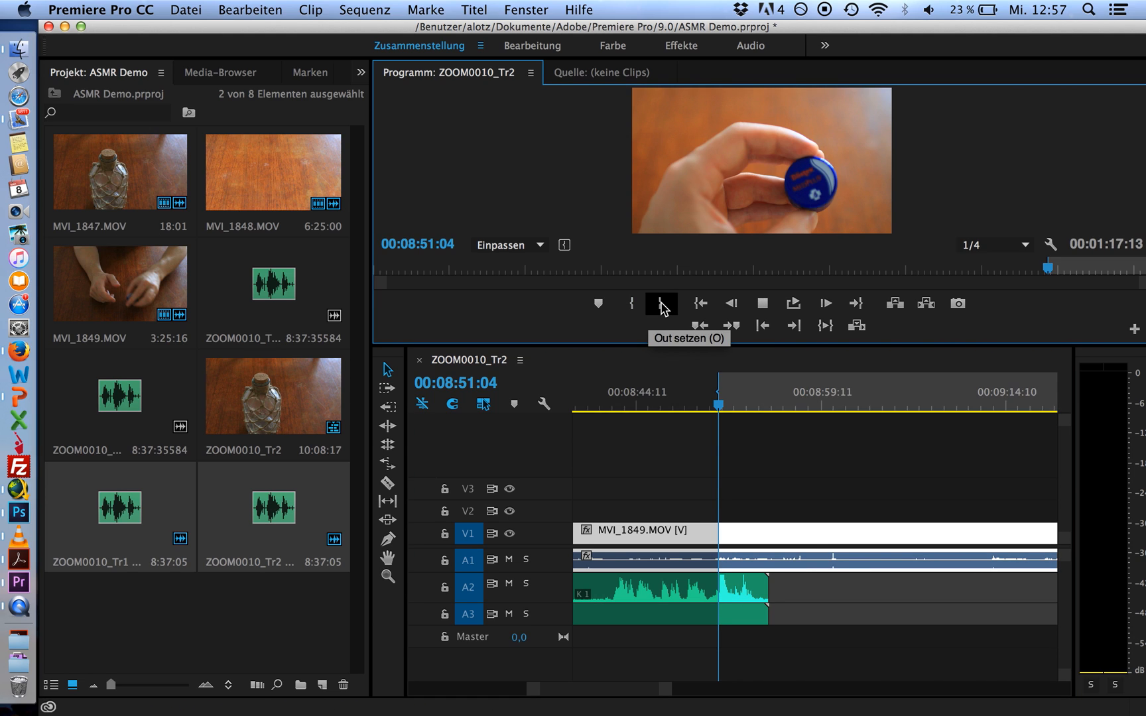
pyautogui.press('space')
pyautogui.click(661, 304)
pyautogui.press('space')
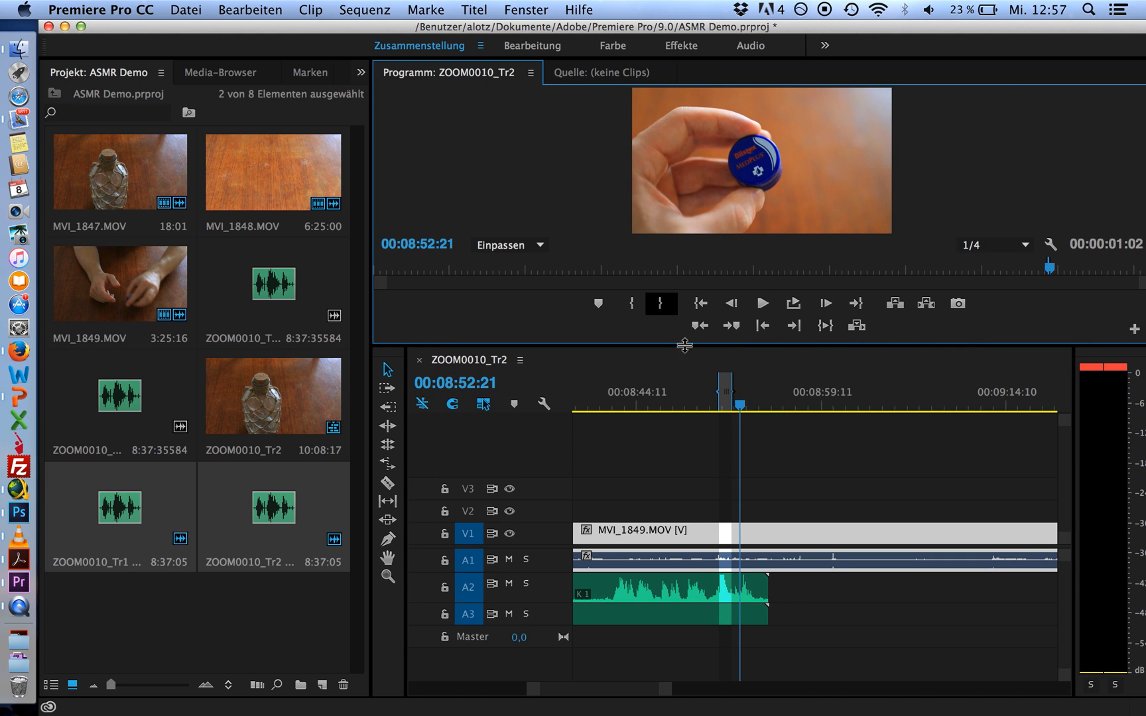
pyautogui.moveTo(729, 416); pyautogui.dragTo(721, 415)
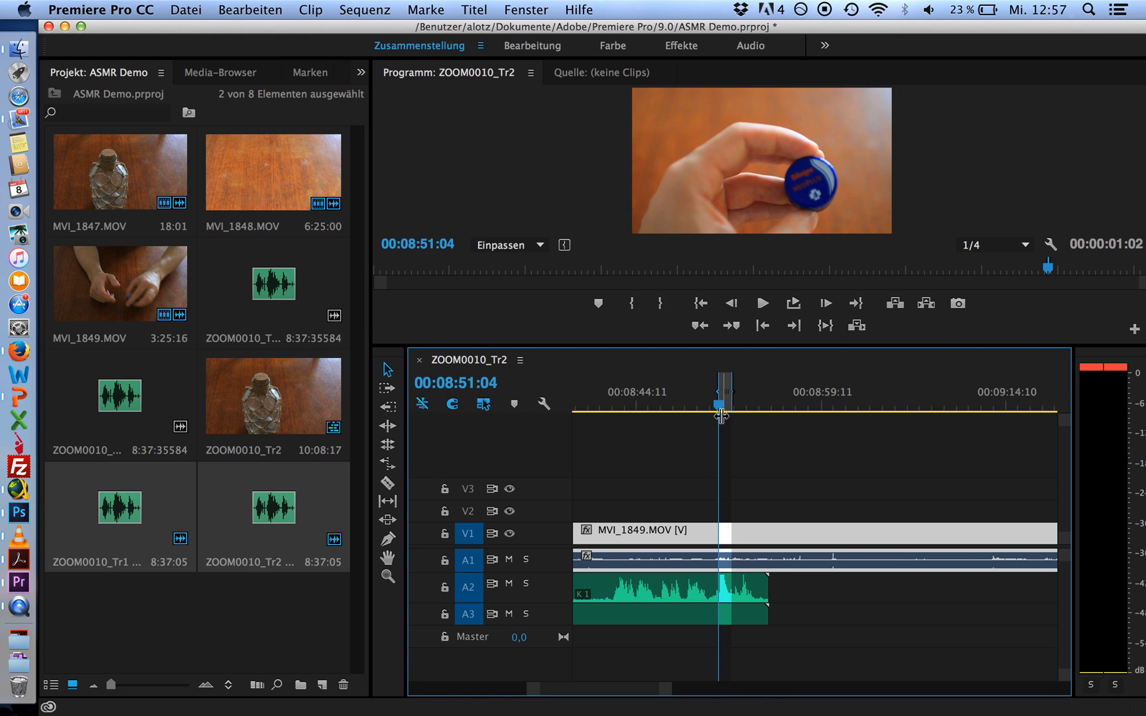
pyautogui.click(931, 308)
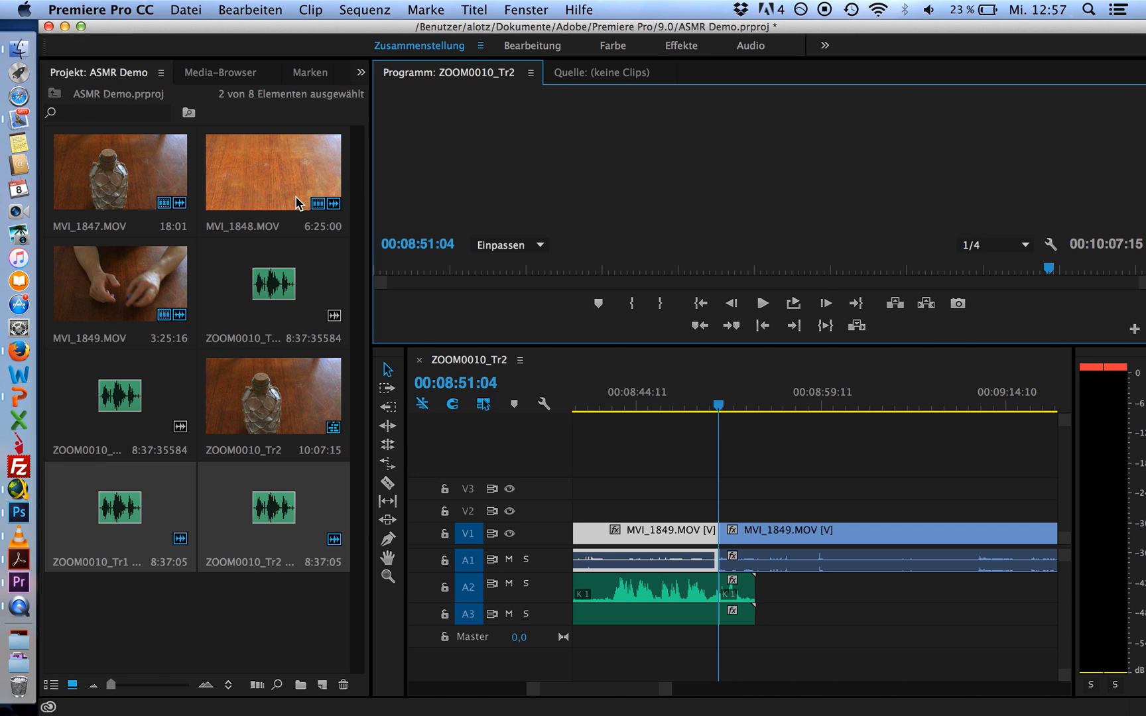
# - Switch to the Effekte workspace and apply the Weiche Blende video transition to the cut between the two MVI_1849.MOV clips
pyautogui.hotkey('alt', 'shift', '4')
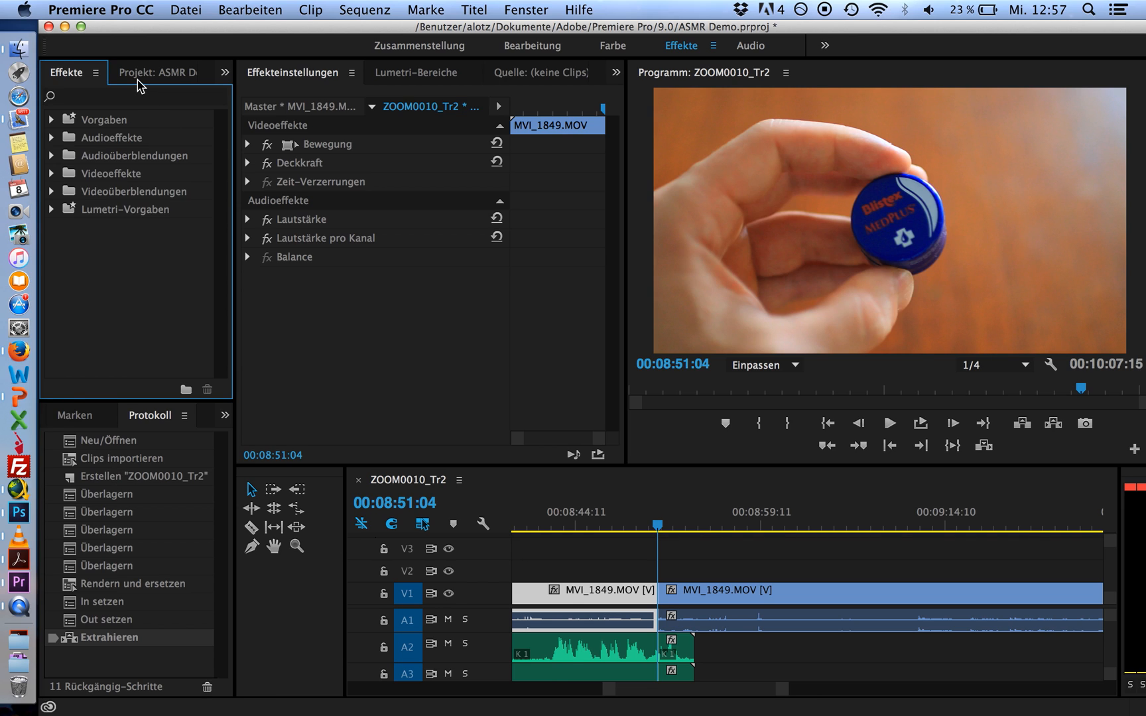
pyautogui.click(52, 192)
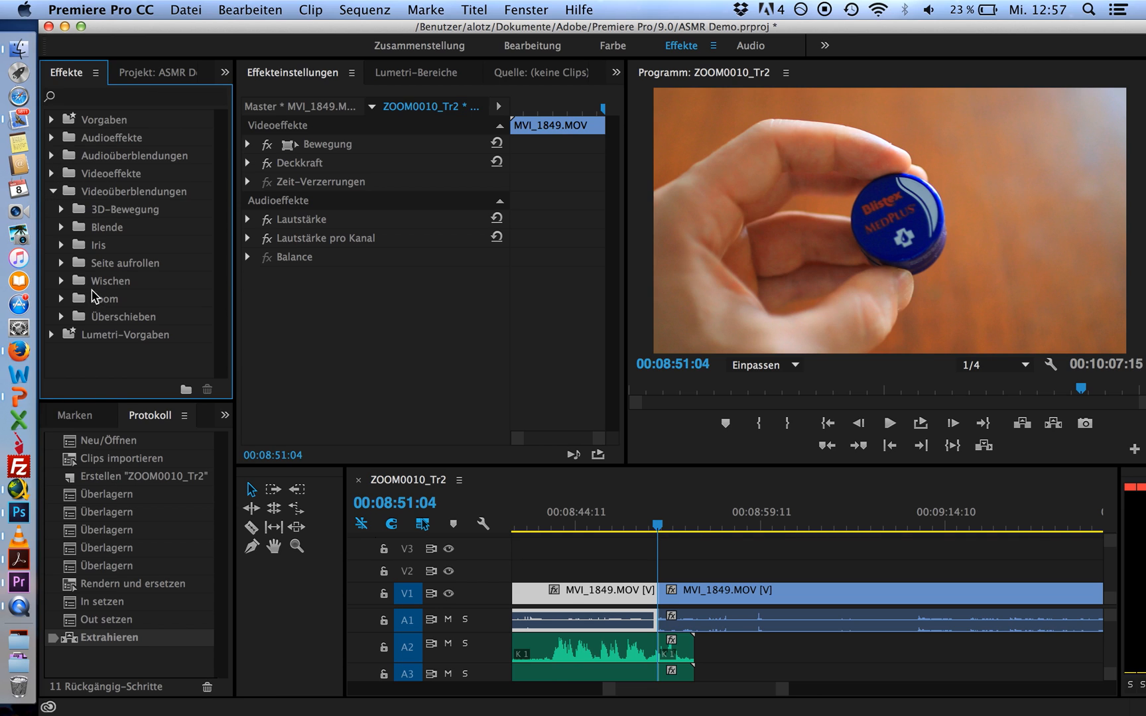
pyautogui.click(61, 227)
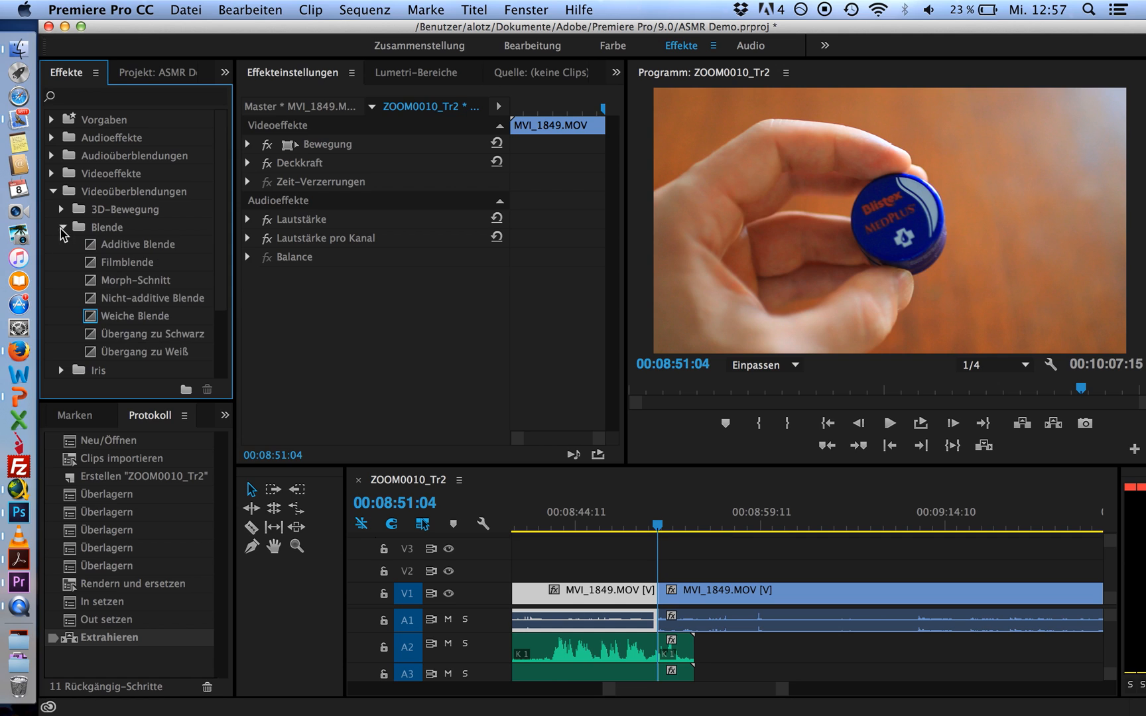
pyautogui.moveTo(132, 316); pyautogui.dragTo(713, 582)
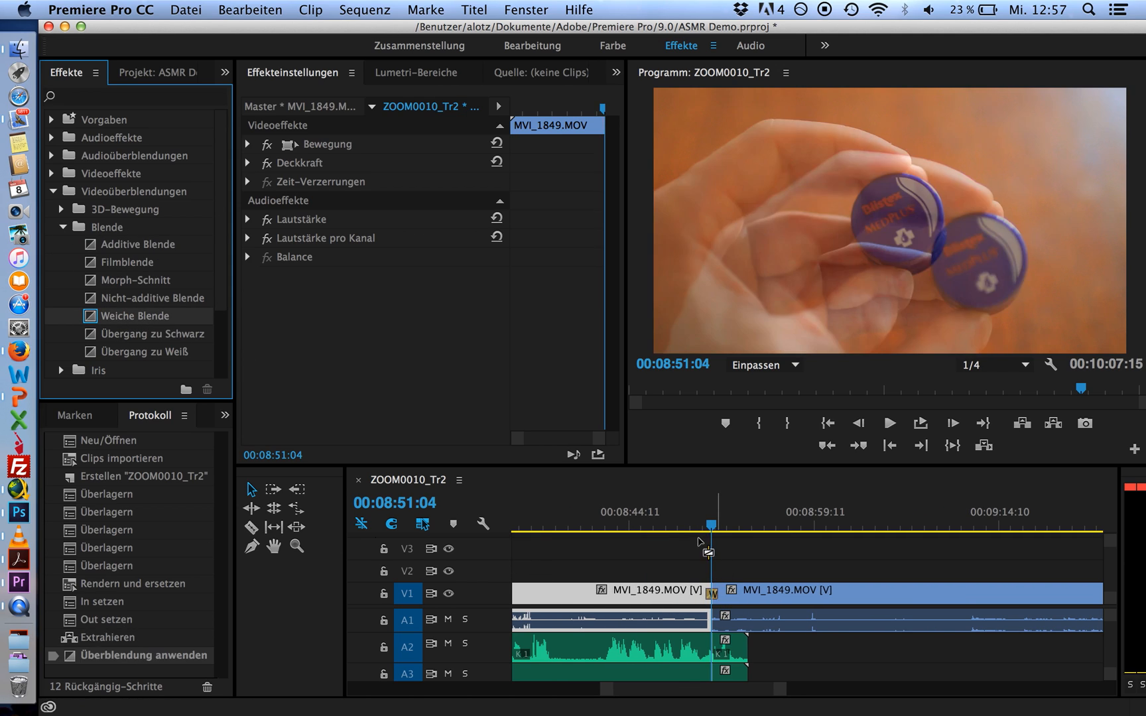
# - Play back the Weiche Blende transition between the two MVI_1849.MOV clips
pyautogui.click(695, 524)
pyautogui.press('space')
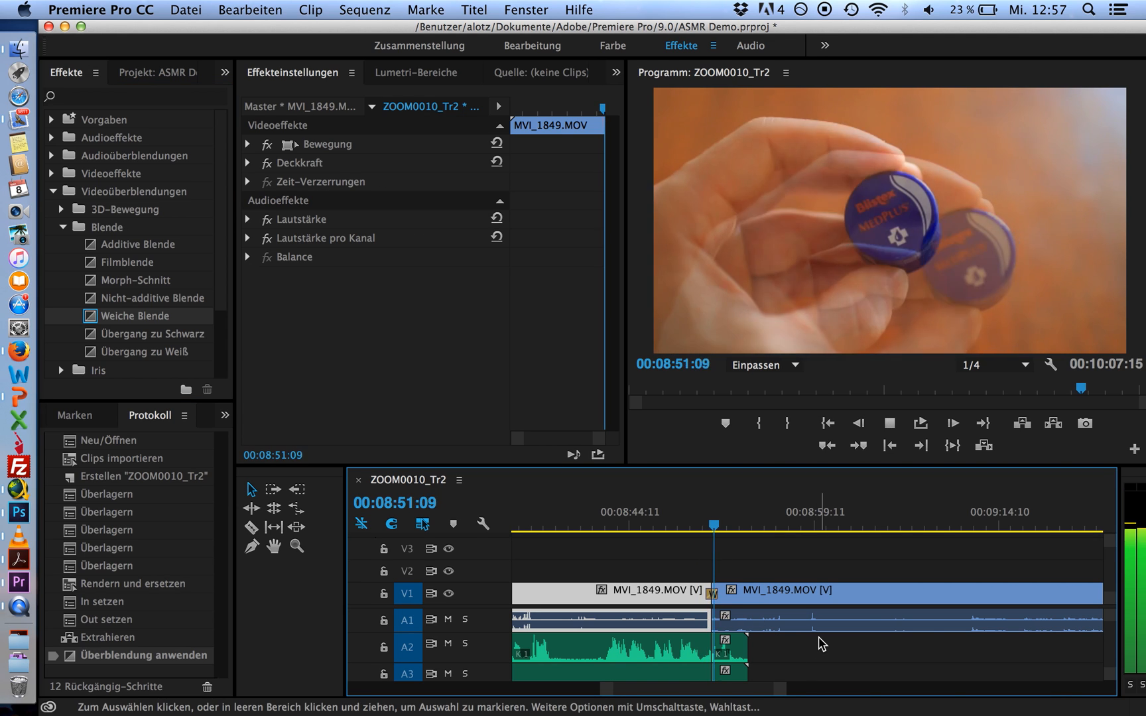
pyautogui.press('space')
# - Apply the Weiche Blende transition to the start of the MVI_1847.MOV clip at the beginning of the sequence
pyautogui.moveTo(736, 686); pyautogui.dragTo(469, 682)
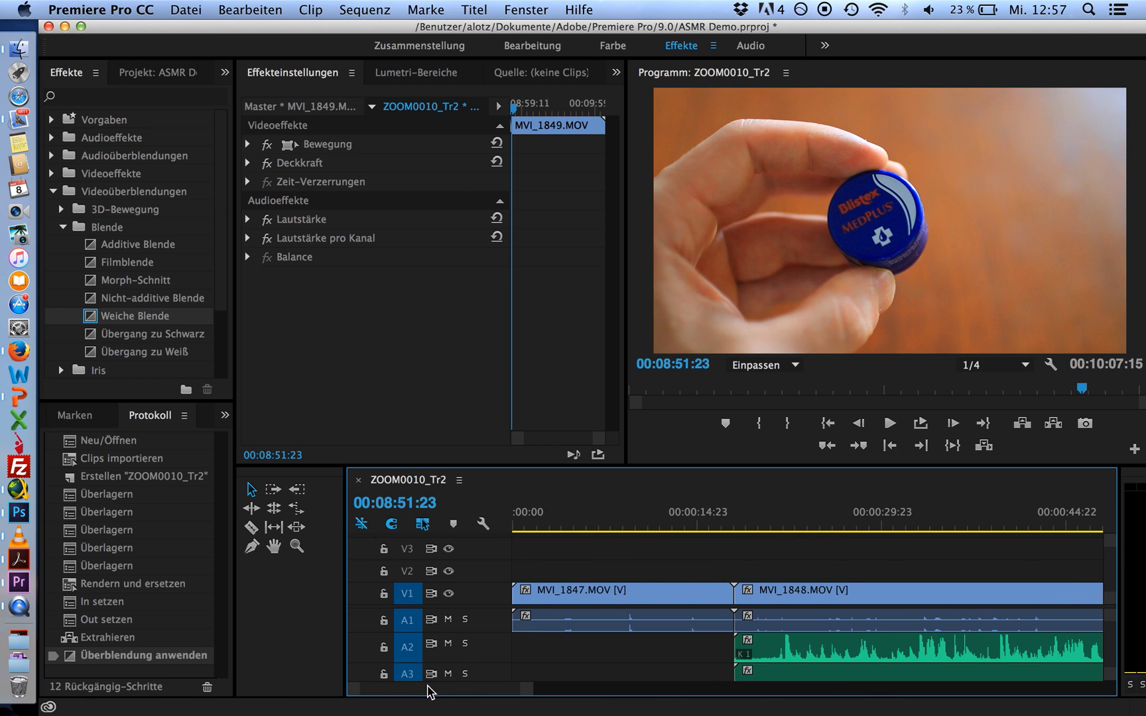
pyautogui.moveTo(151, 313); pyautogui.dragTo(519, 597)
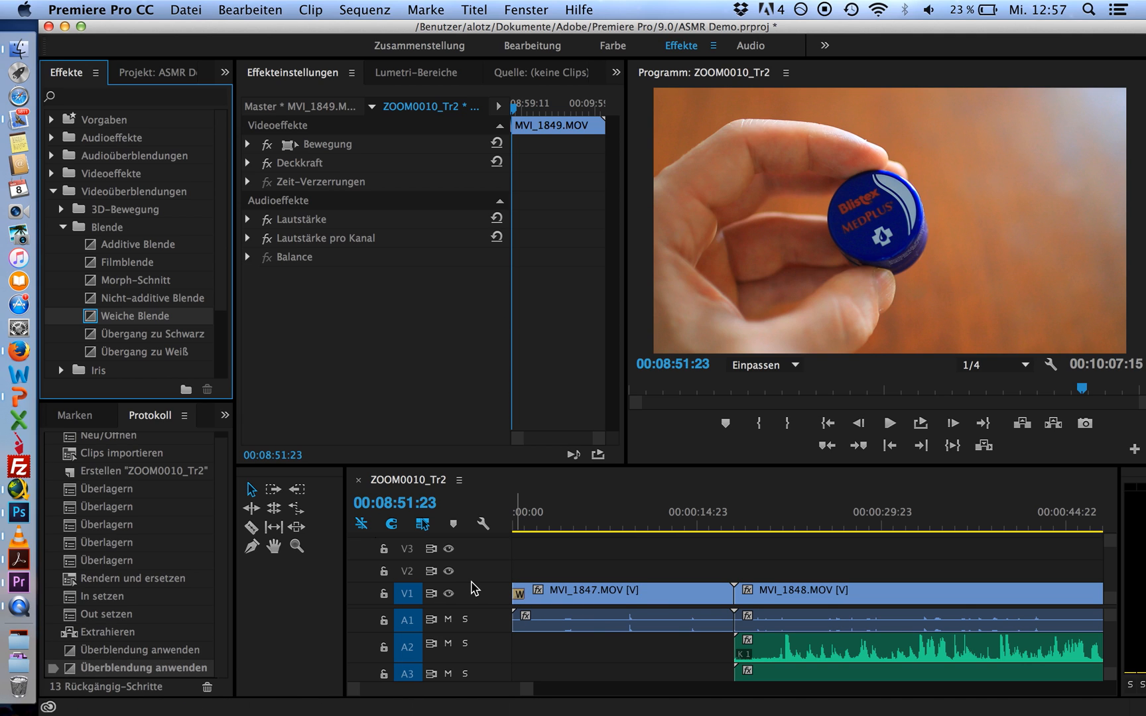
# - Go to the end of the sequence, and return to the cut between MVI_1847.MOV and MVI_1848.MOV at 00:00:18:00
pyautogui.moveTo(422, 691); pyautogui.dragTo(694, 696)
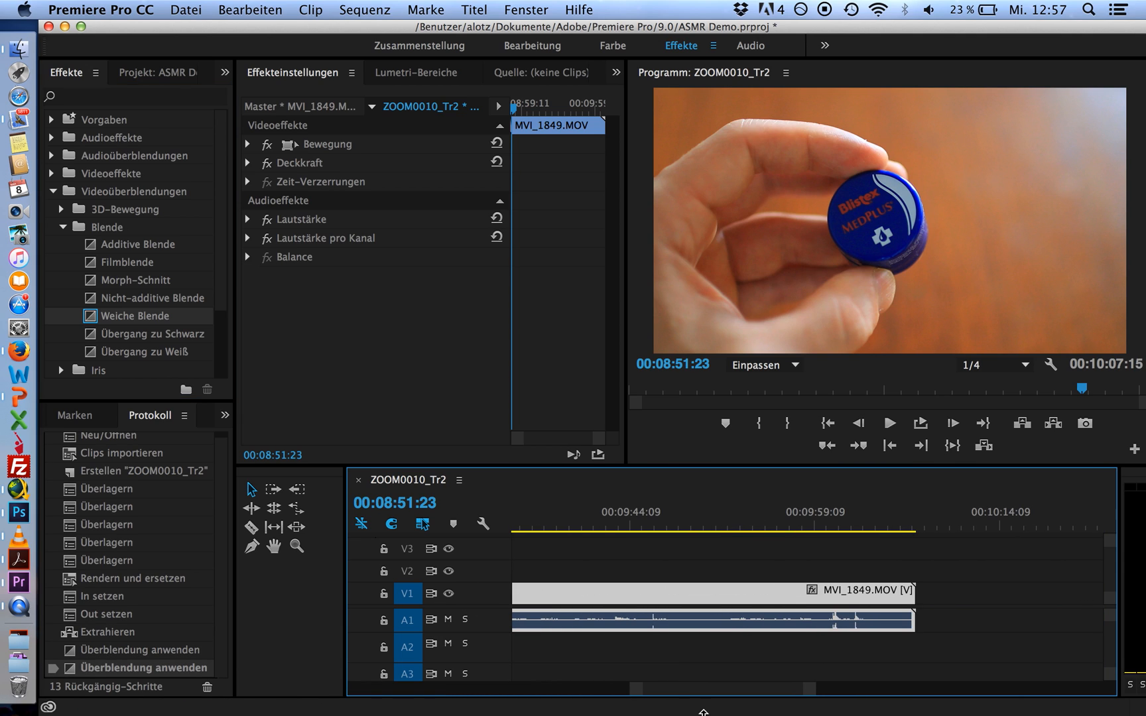
pyautogui.click(913, 527)
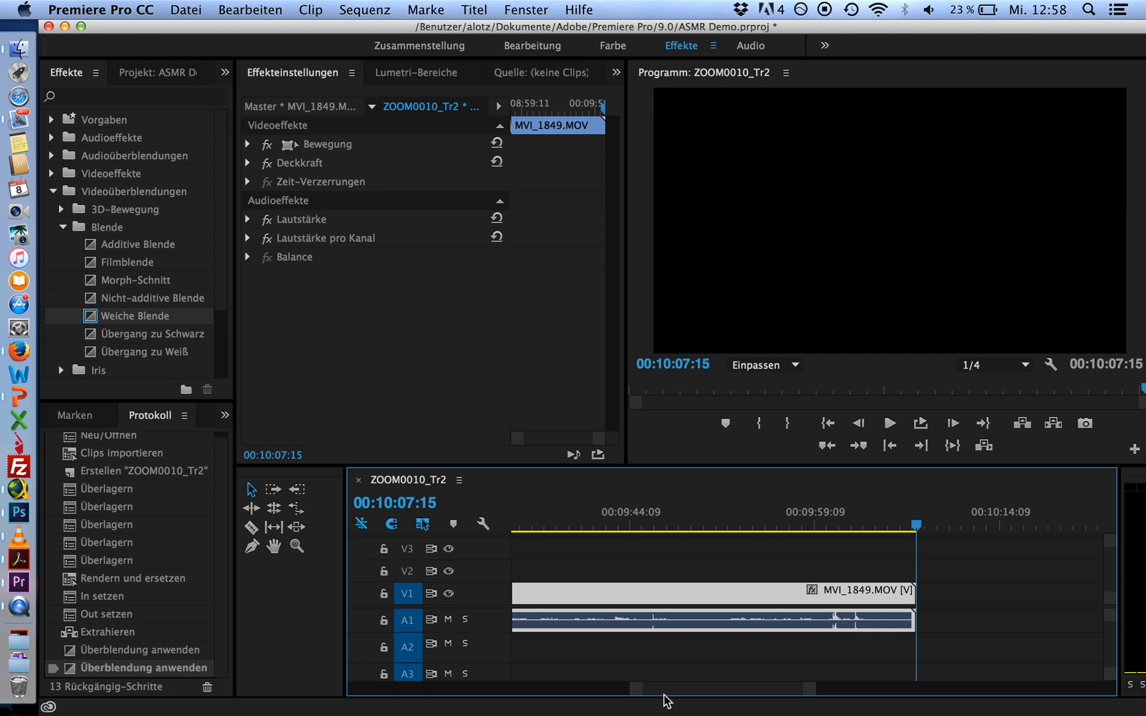
pyautogui.moveTo(704, 690); pyautogui.dragTo(391, 693)
pyautogui.click(736, 524)
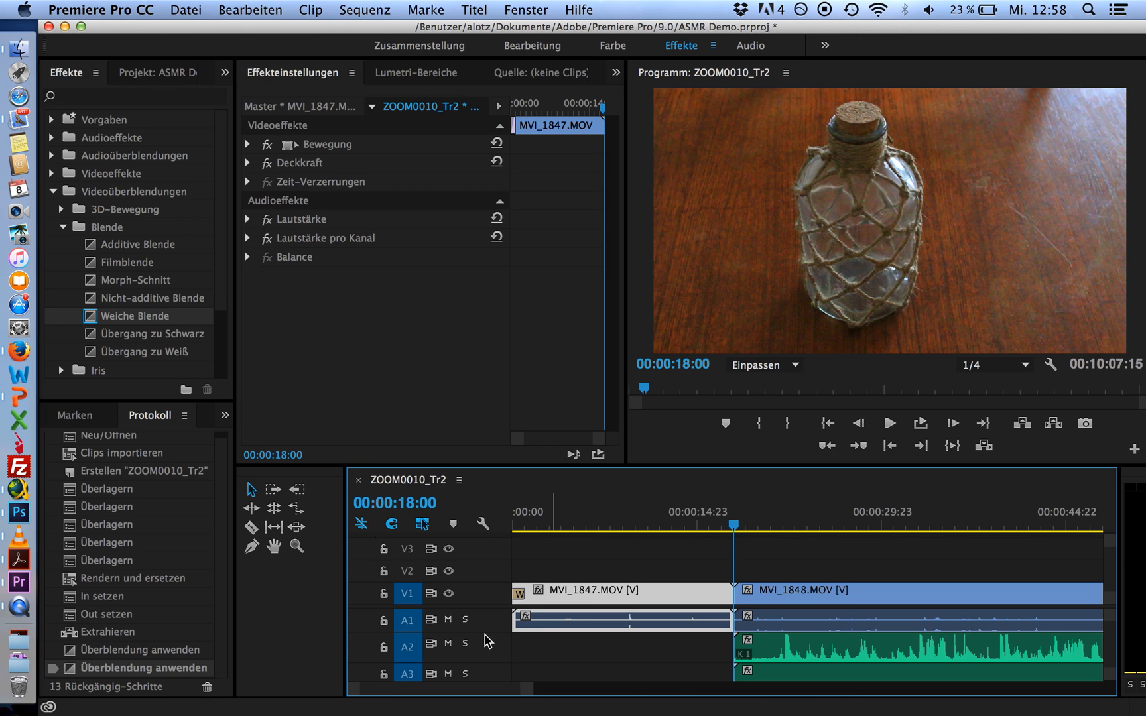
pyautogui.moveTo(411, 634); pyautogui.dragTo(411, 636)
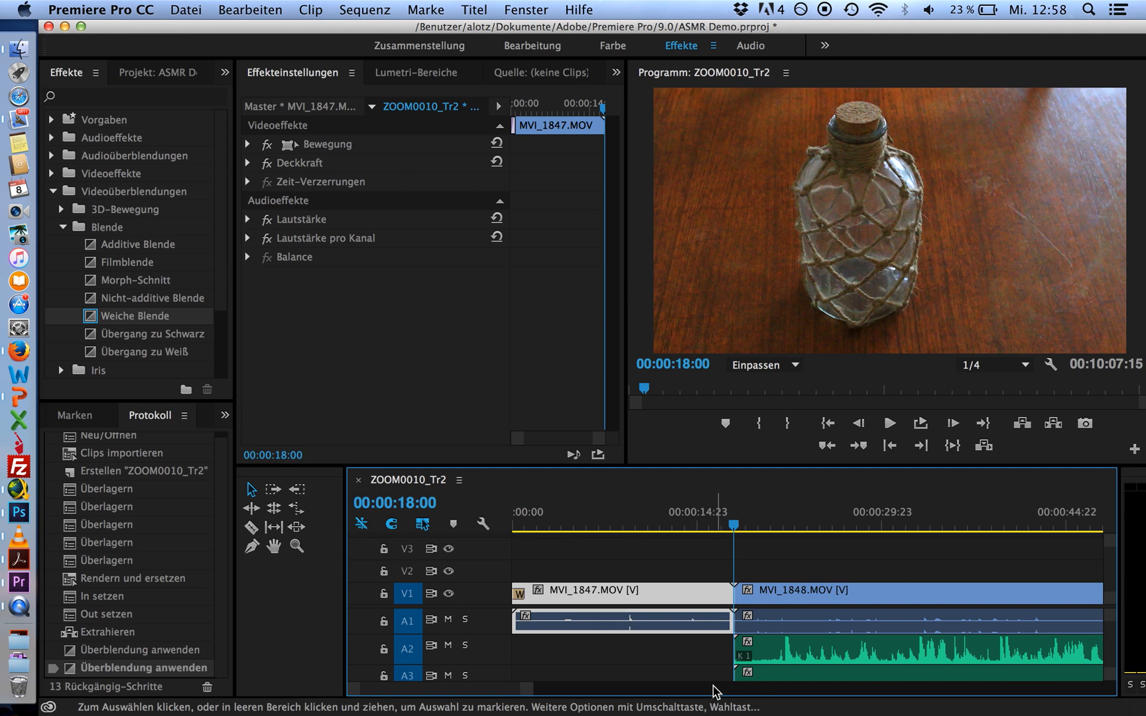
# - Select the separate audio clips on tracks A2 and A3 and nudge them frame by frame to start about 2 seconds earlier
pyautogui.moveTo(708, 676); pyautogui.dragTo(780, 647)
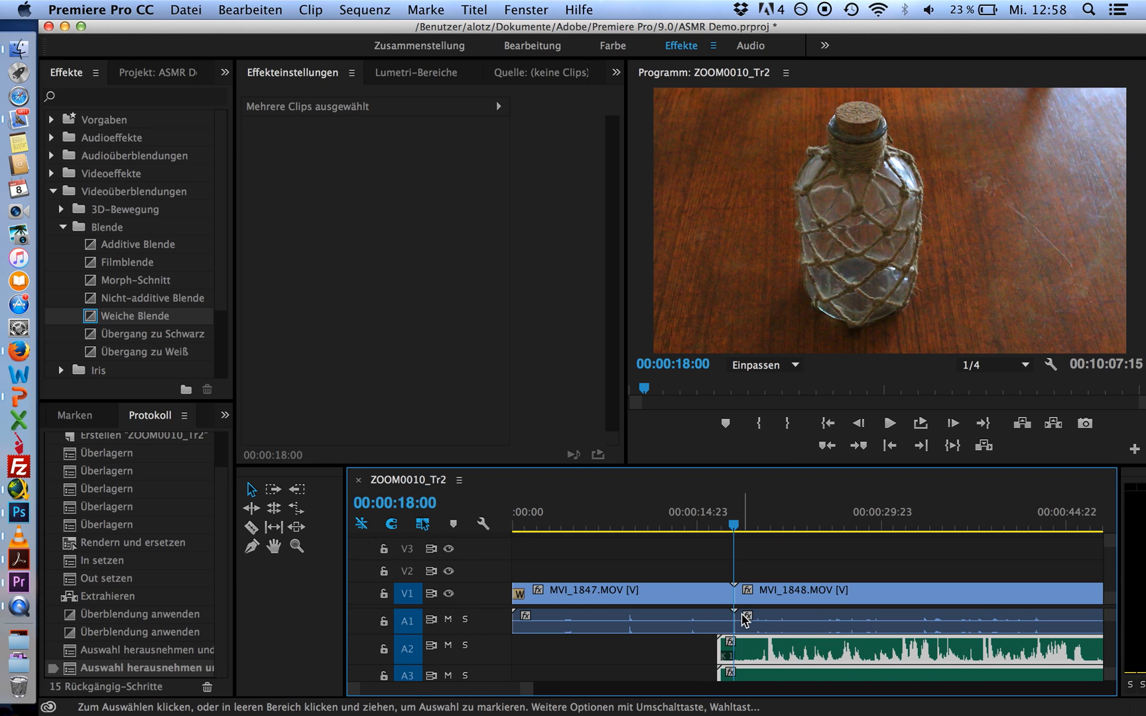
pyautogui.scroll(-2, 696, 665)
pyautogui.scroll(1, 696, 665)
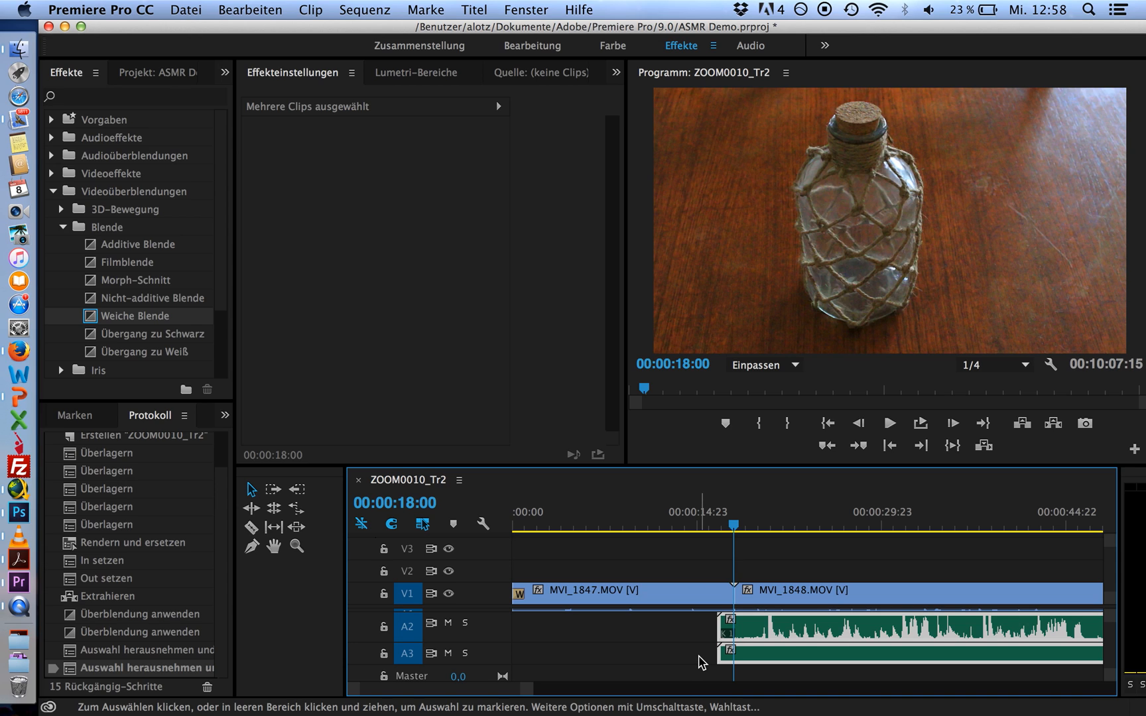
pyautogui.scroll(5, 699, 663)
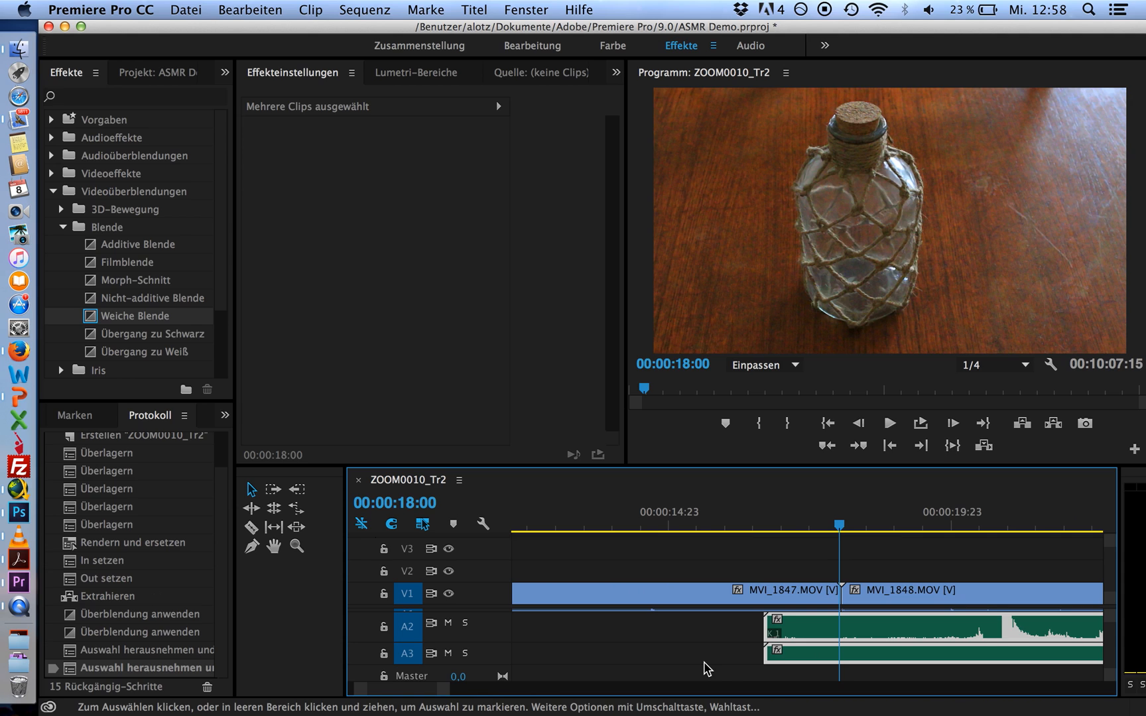
pyautogui.press('super+Left')
pyautogui.press('super+Left')
pyautogui.press('super+Left')
pyautogui.press('super+Left')
pyautogui.press('super+Left')
pyautogui.press('super+Left')
pyautogui.press('super+Left')
pyautogui.press('super+Left')
pyautogui.press('super+Left')
pyautogui.press('super+Left')
pyautogui.press('super+Left')
pyautogui.press('super+Left')
pyautogui.press('super+Left')
pyautogui.press('super+Left')
pyautogui.press('super+Left')
pyautogui.press('super+Left')
pyautogui.press('super+Left')
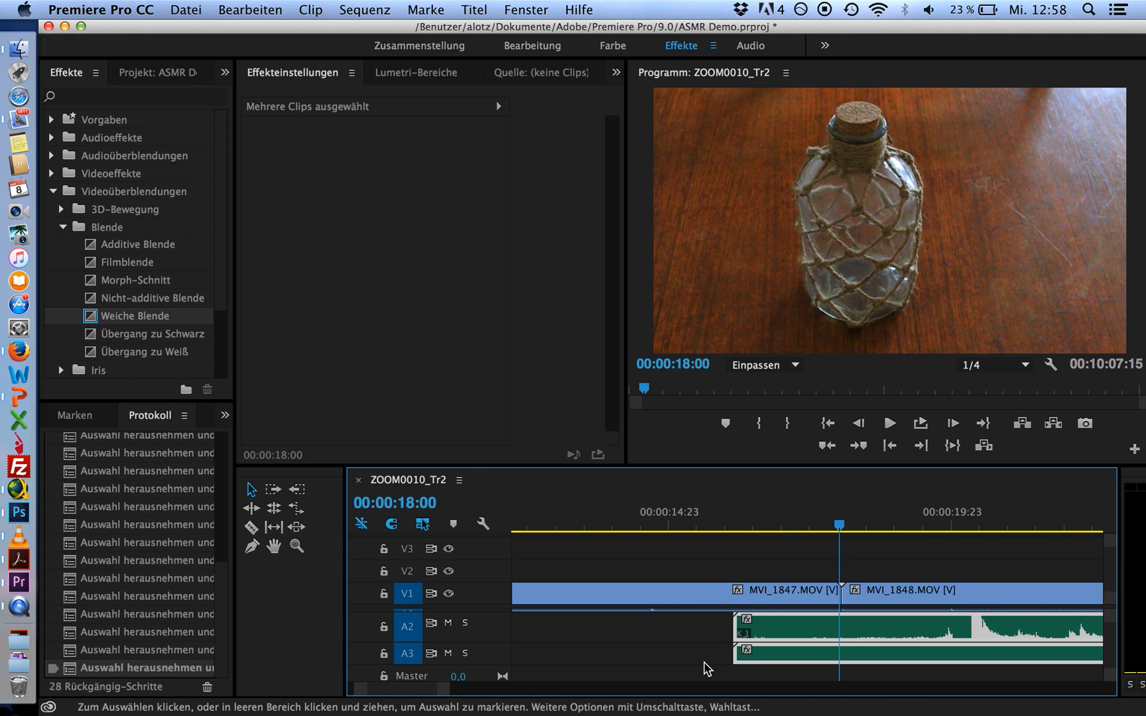
pyautogui.press('super+Left')
pyautogui.press('super+Left')
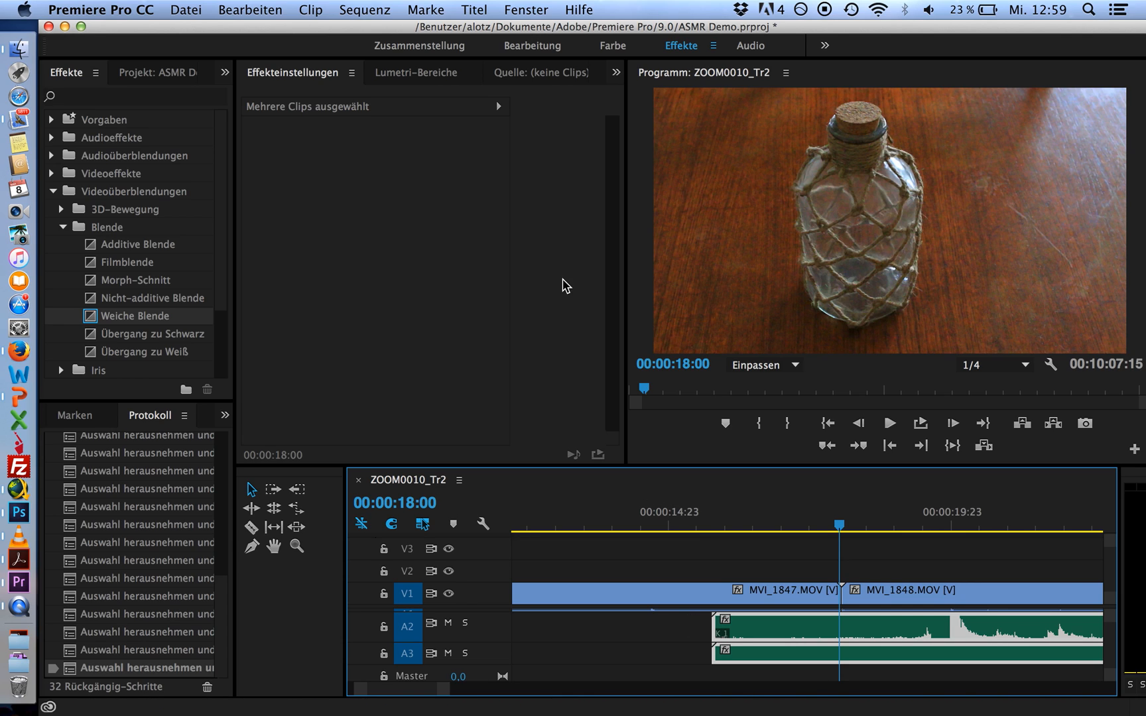
# - Switch to the Audio workspace and mute audio track A1
pyautogui.click(751, 46)
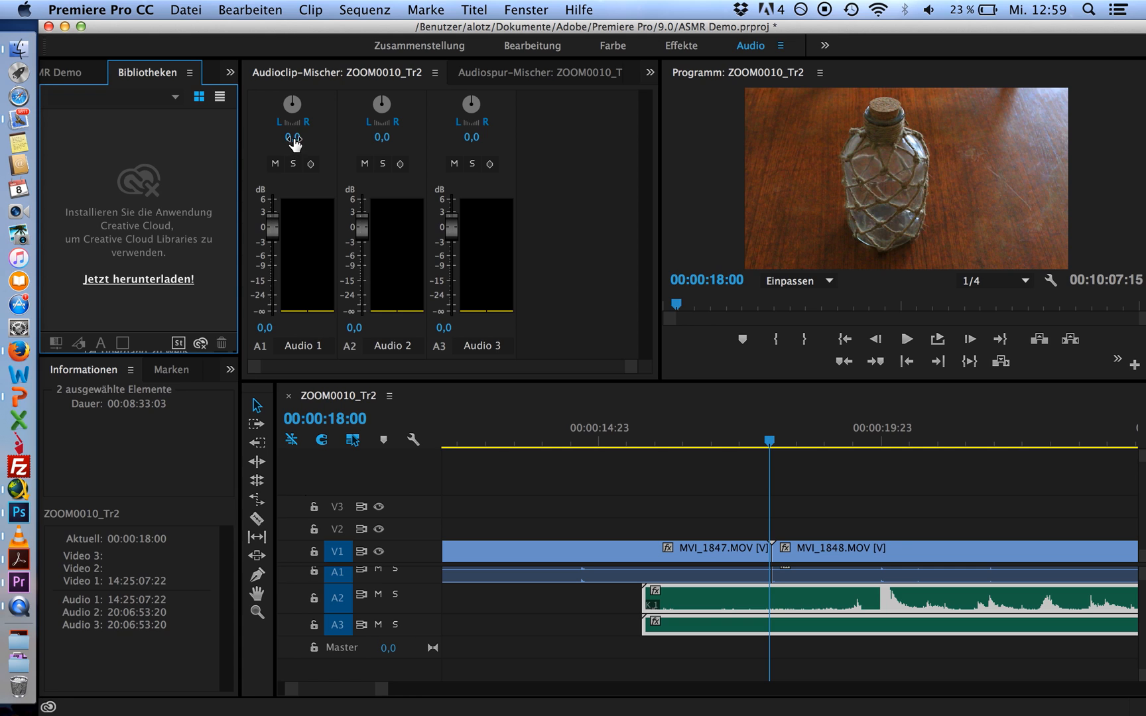
pyautogui.moveTo(293, 144); pyautogui.dragTo(110, 119)
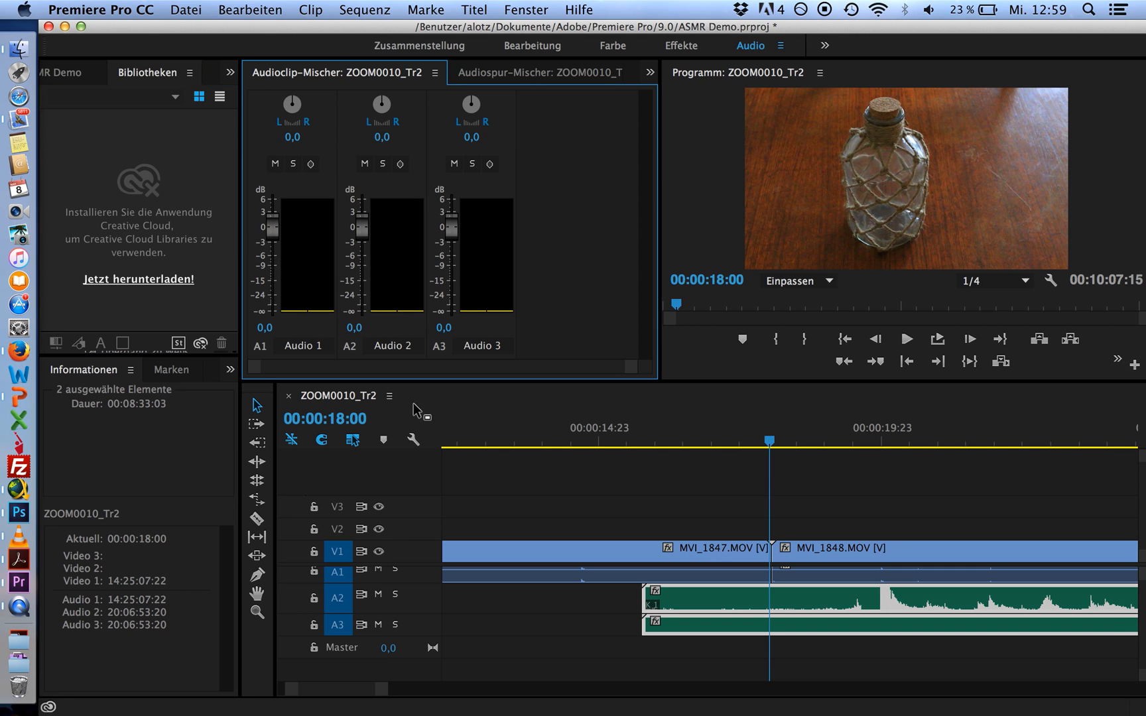
pyautogui.scroll(2, 380, 571)
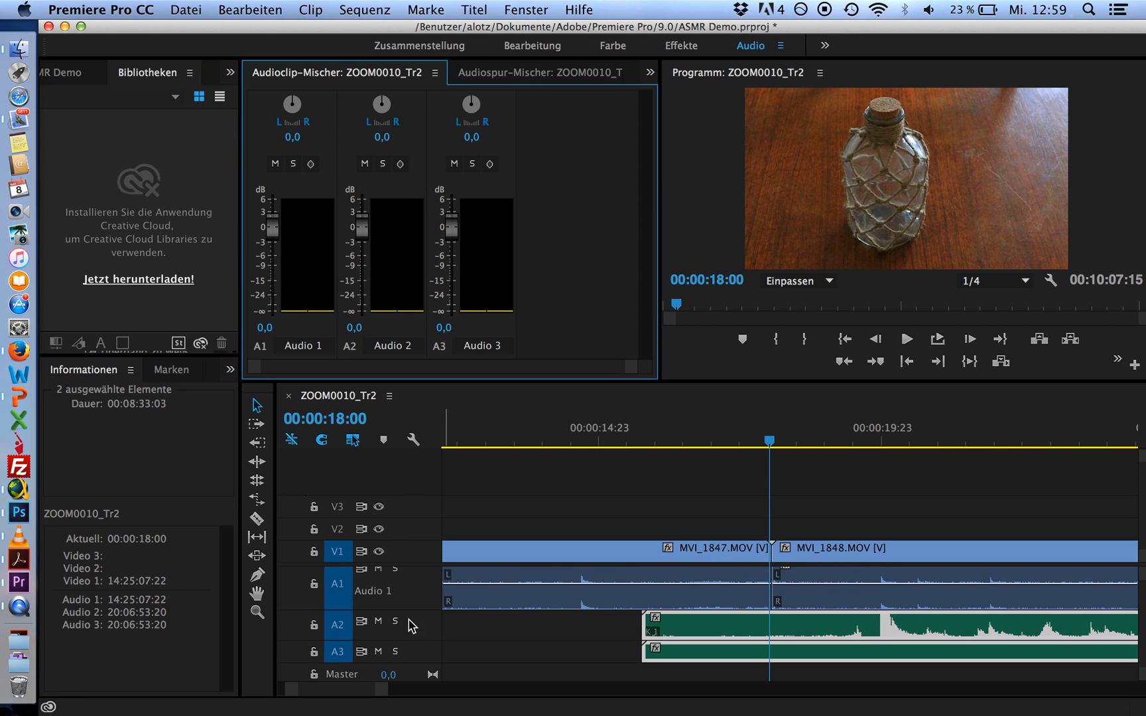
pyautogui.scroll(2, 371, 591)
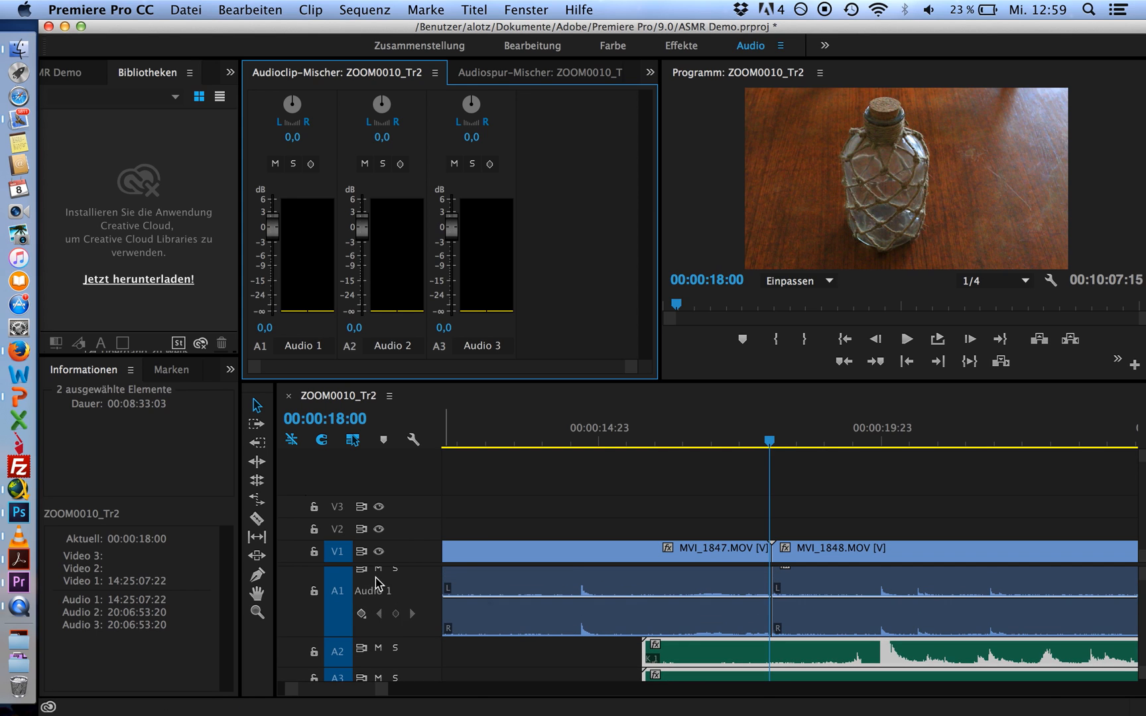
pyautogui.click(378, 570)
pyautogui.scroll(-2, 469, 627)
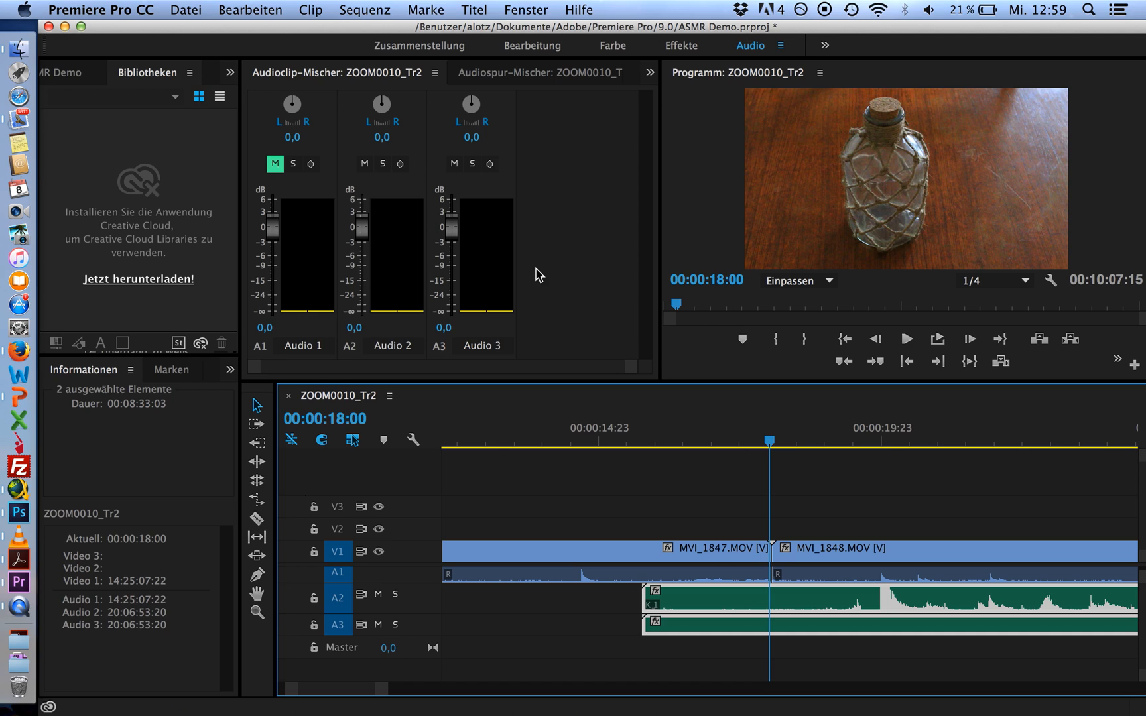
# - Pan Audio 2 to -100,0 and Audio 3 to 100,0 in the audio clip mixer, and play back the sequence
pyautogui.click(388, 145)
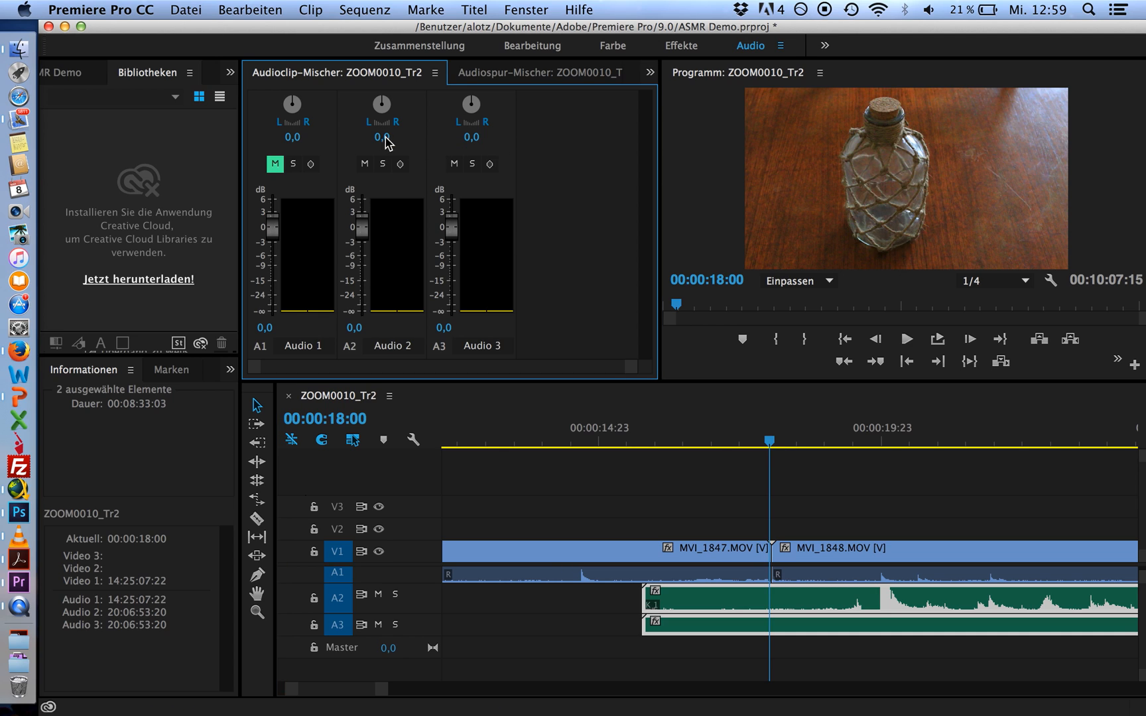
pyautogui.moveTo(382, 137); pyautogui.dragTo(228, 135)
pyautogui.moveTo(472, 137); pyautogui.dragTo(687, 147)
pyautogui.press('space')
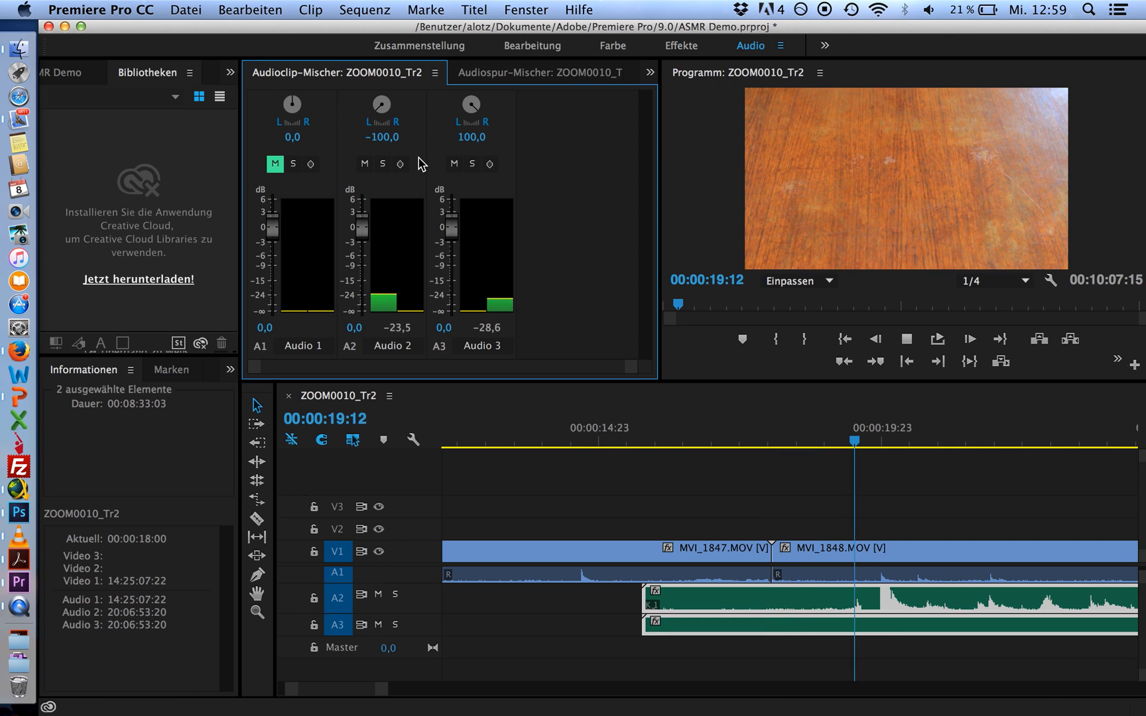
pyautogui.press('space')
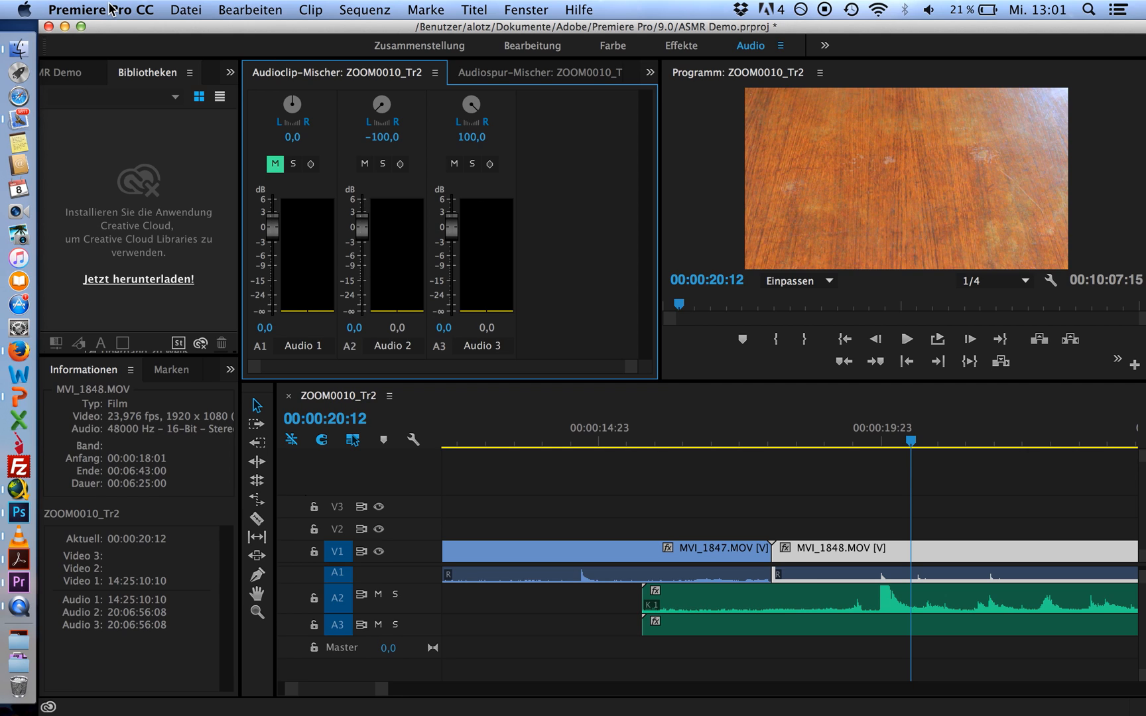
# - Create a 1920 × 1080, 23,976fps Einstellungsebene, place it on V2 above the end of MVI_1847.MOV, and extend it over the start of MVI_1848.MOV
pyautogui.click(613, 46)
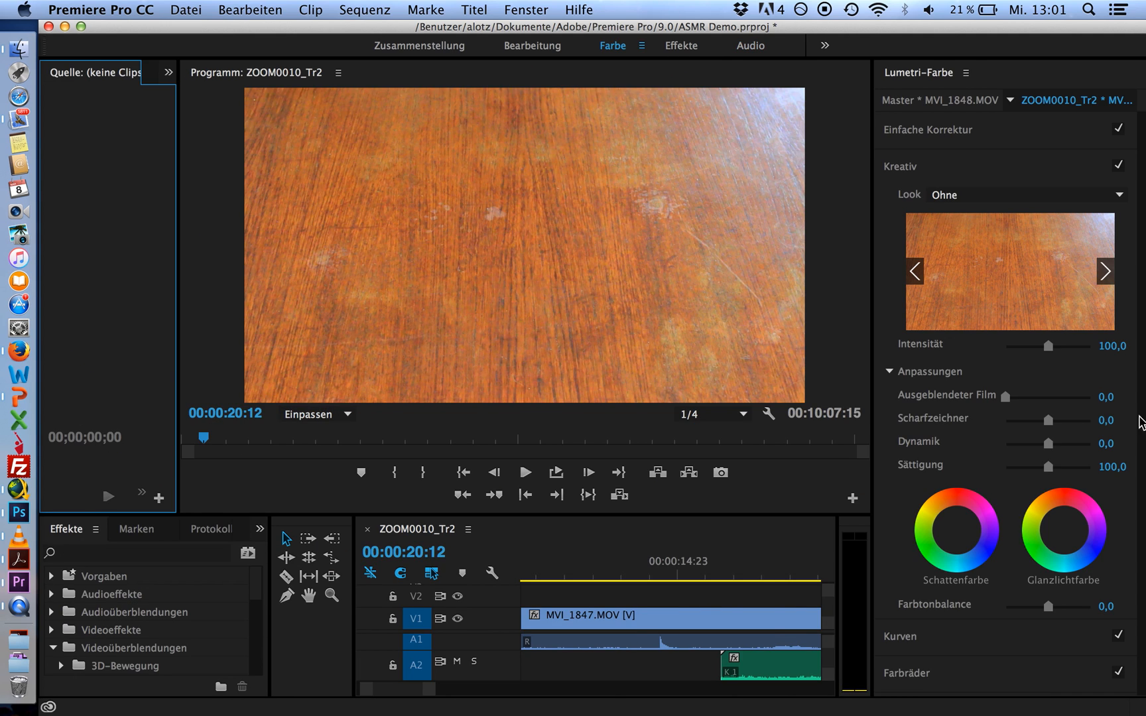
pyautogui.click(434, 48)
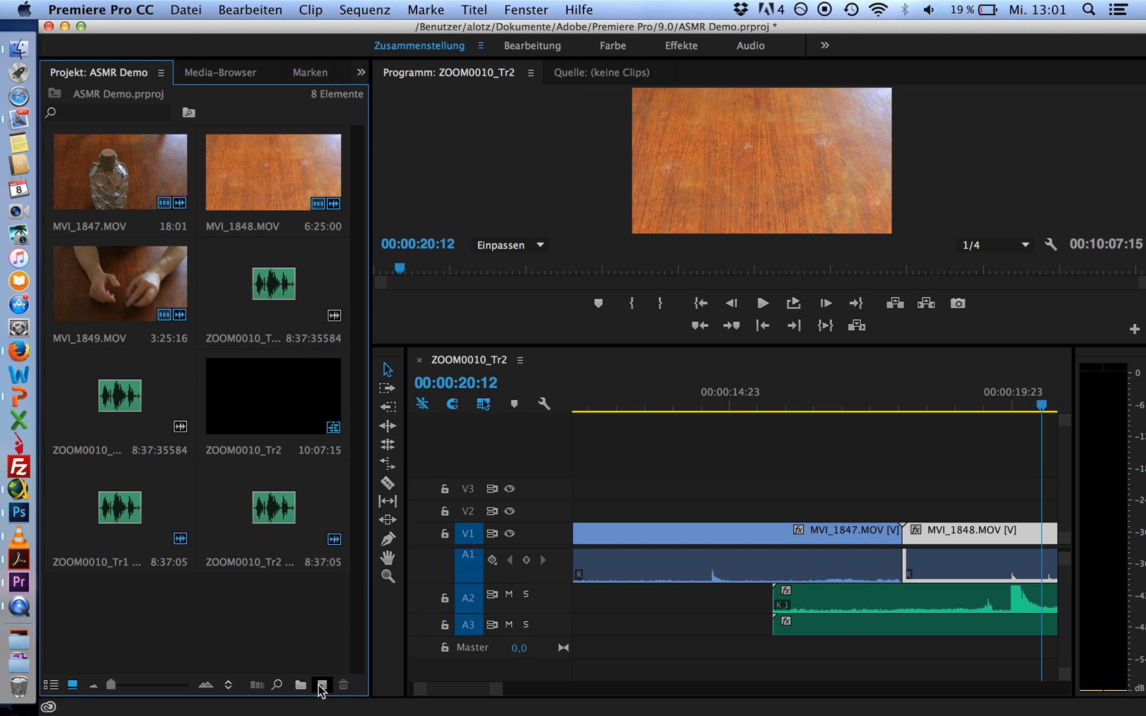
pyautogui.click(322, 688)
pyautogui.click(448, 562)
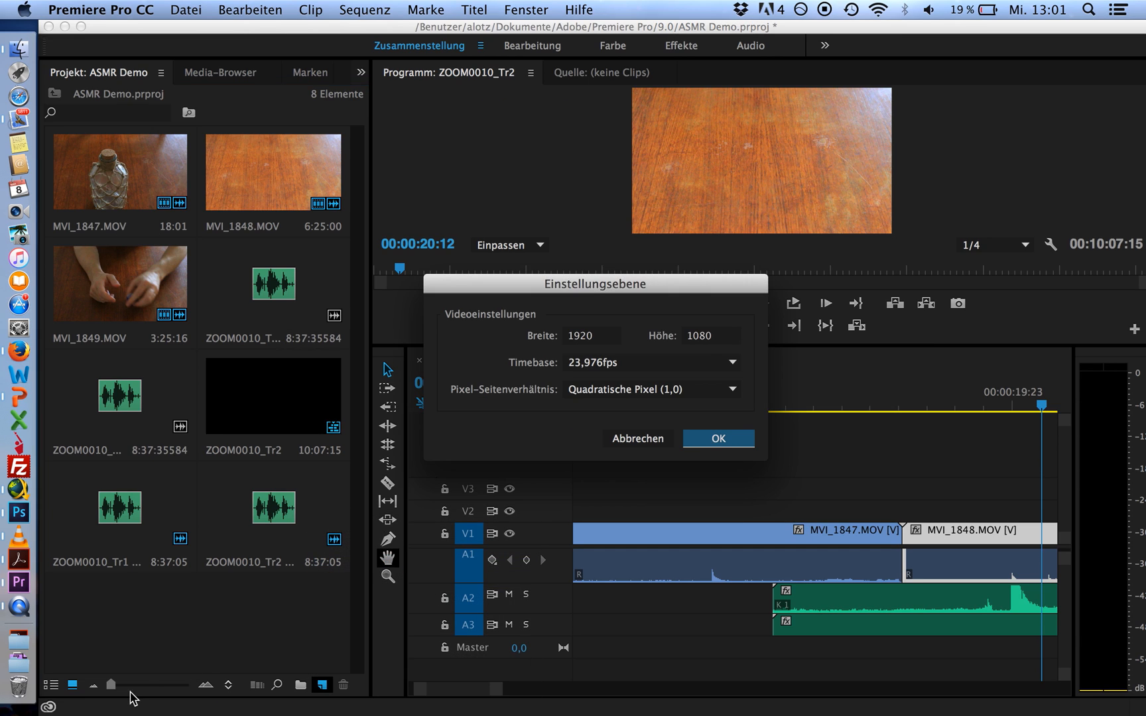
pyautogui.click(697, 443)
pyautogui.moveTo(82, 634); pyautogui.dragTo(623, 511)
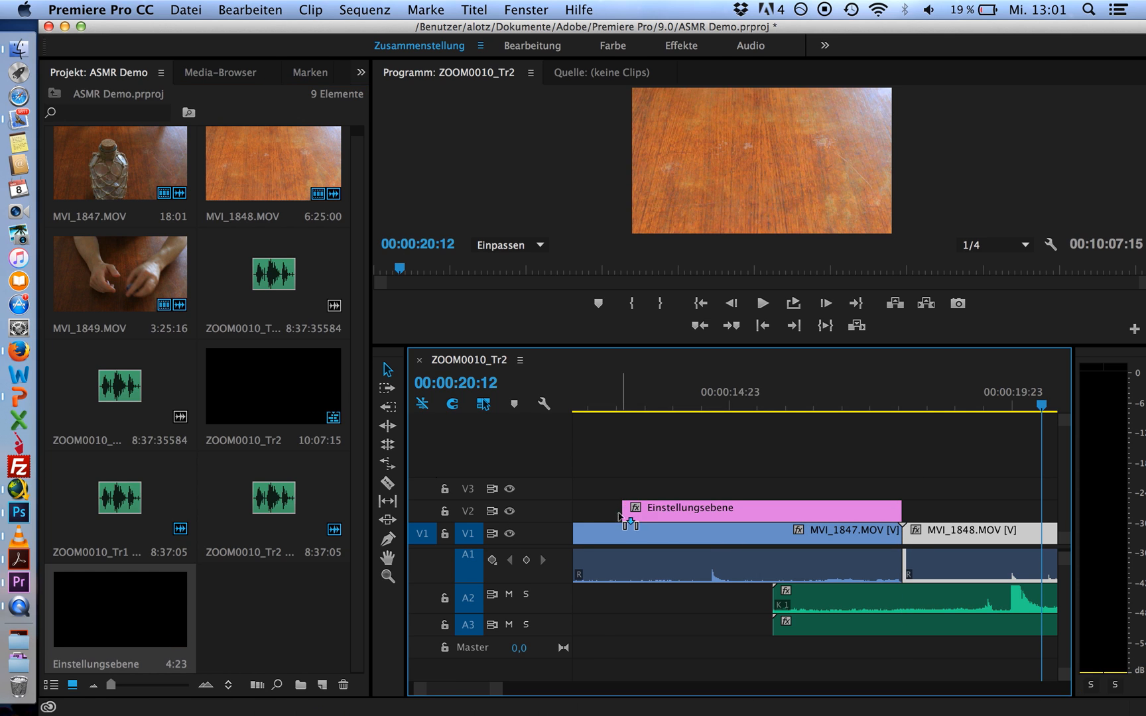
pyautogui.moveTo(899, 517); pyautogui.dragTo(993, 514)
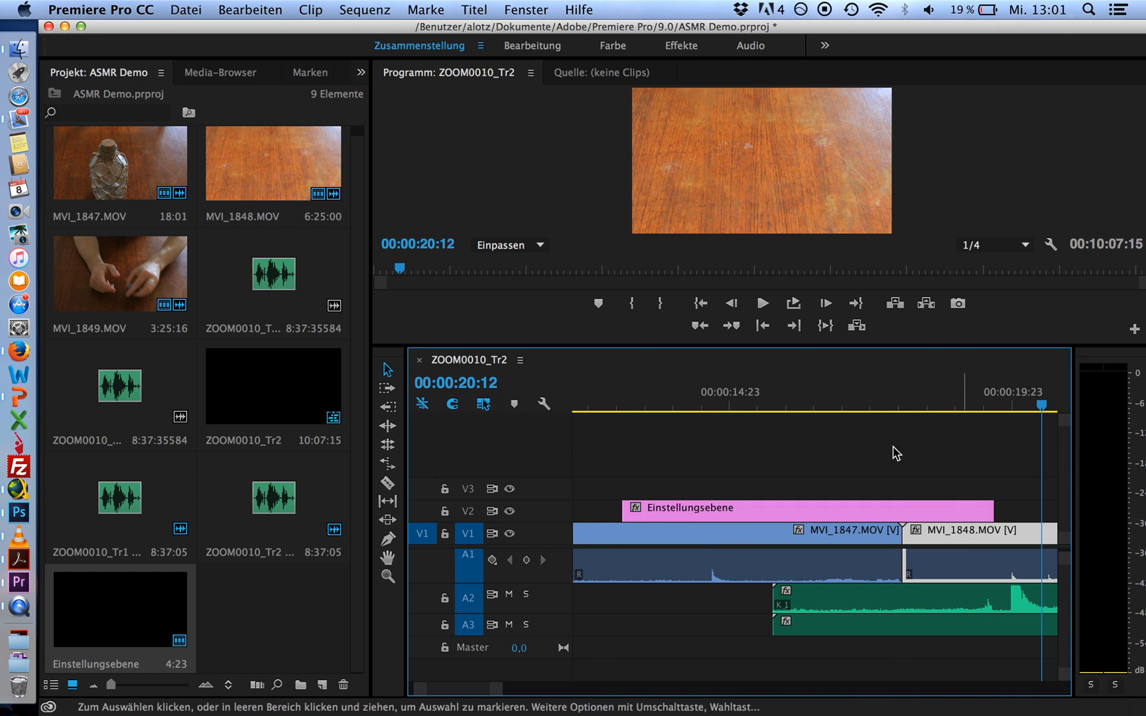
# - Move the playhead to 00:00:14:08 and, in the Farbe workspace, set the Einstellungsebene's Temperatur to 7,4
pyautogui.click(693, 402)
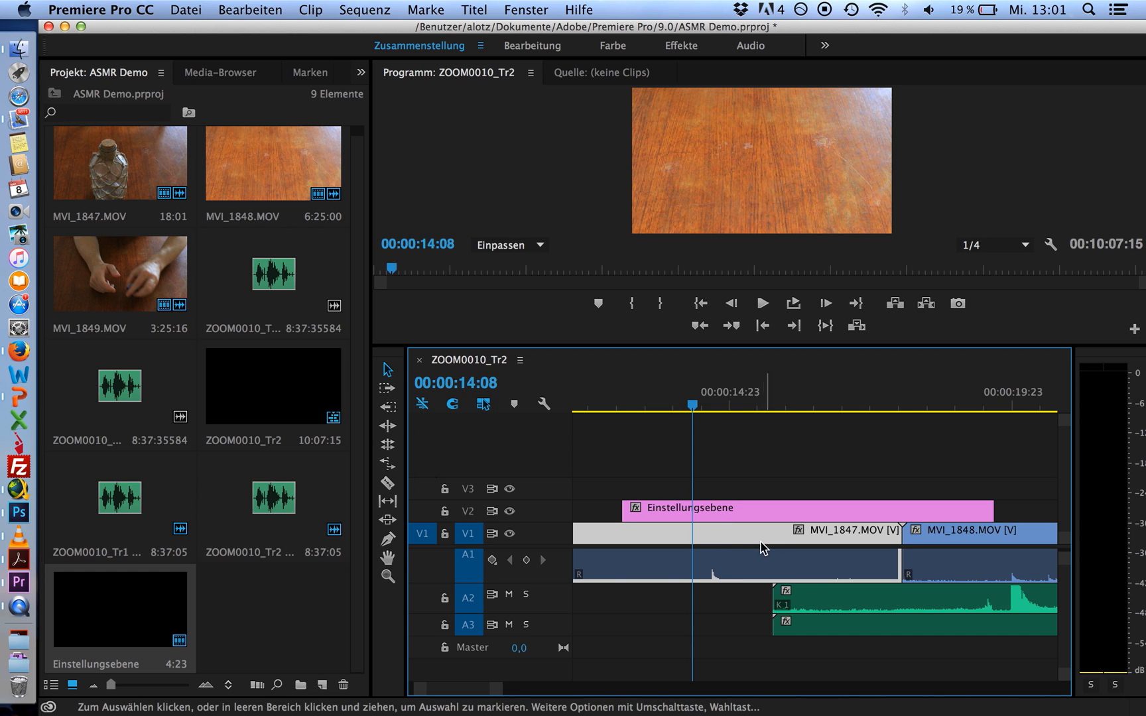
pyautogui.hscroll(2, 716, 583)
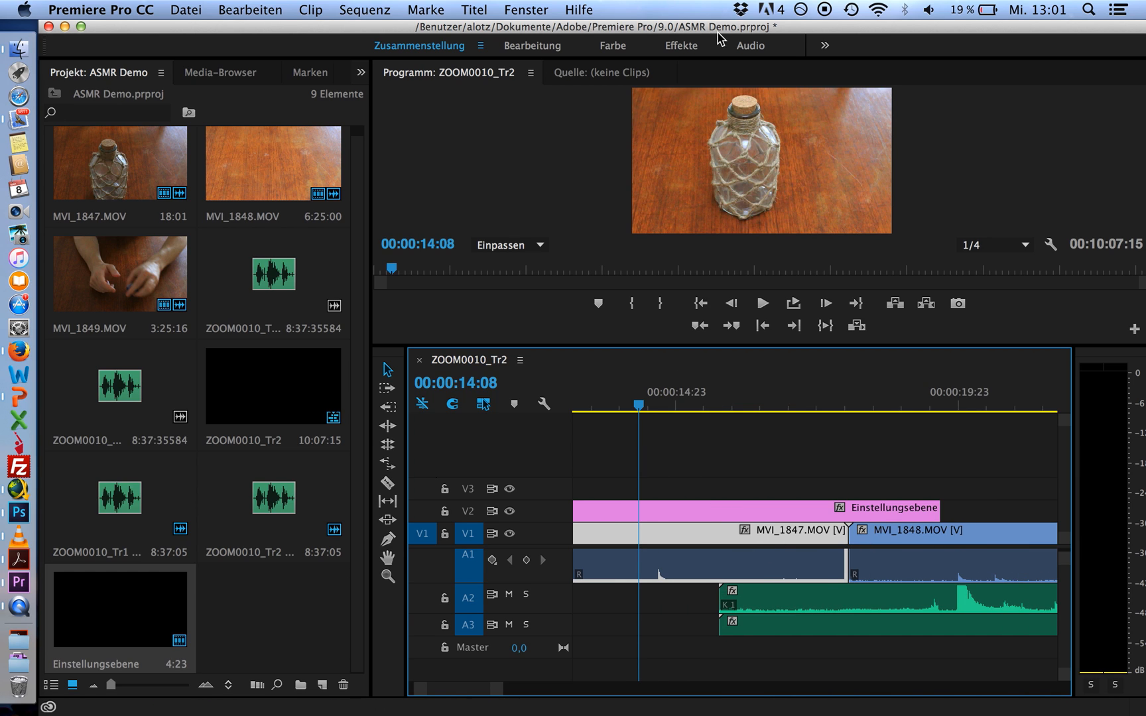
pyautogui.click(683, 45)
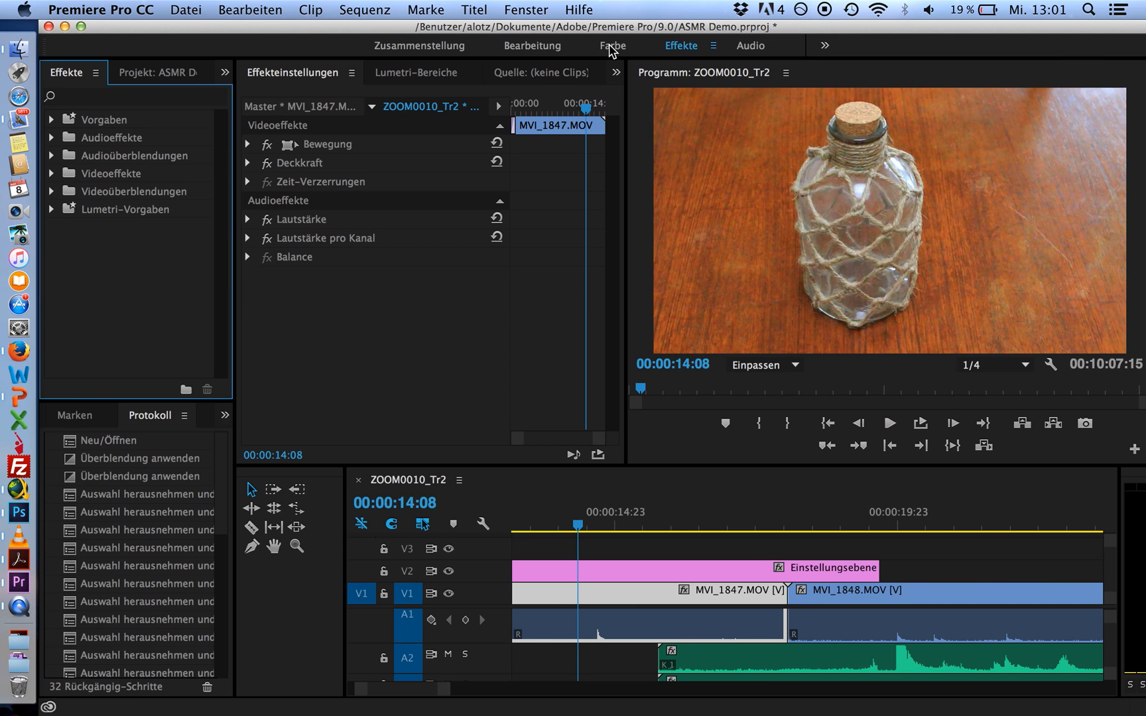
pyautogui.click(611, 45)
pyautogui.click(673, 592)
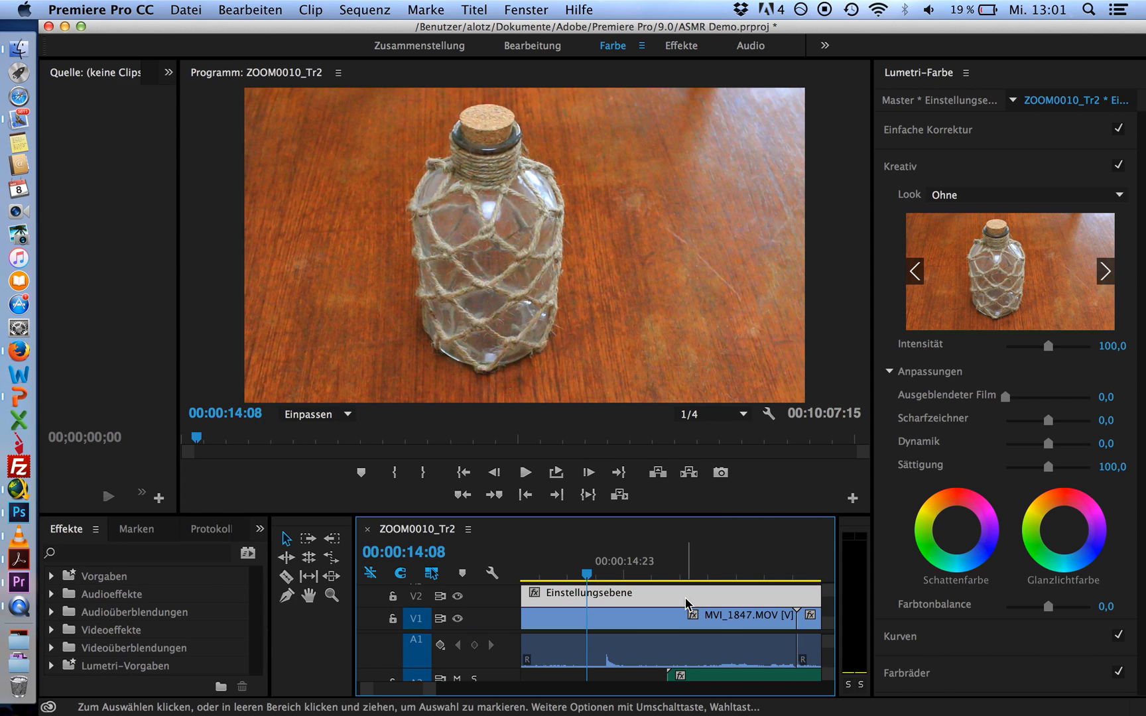
pyautogui.click(970, 143)
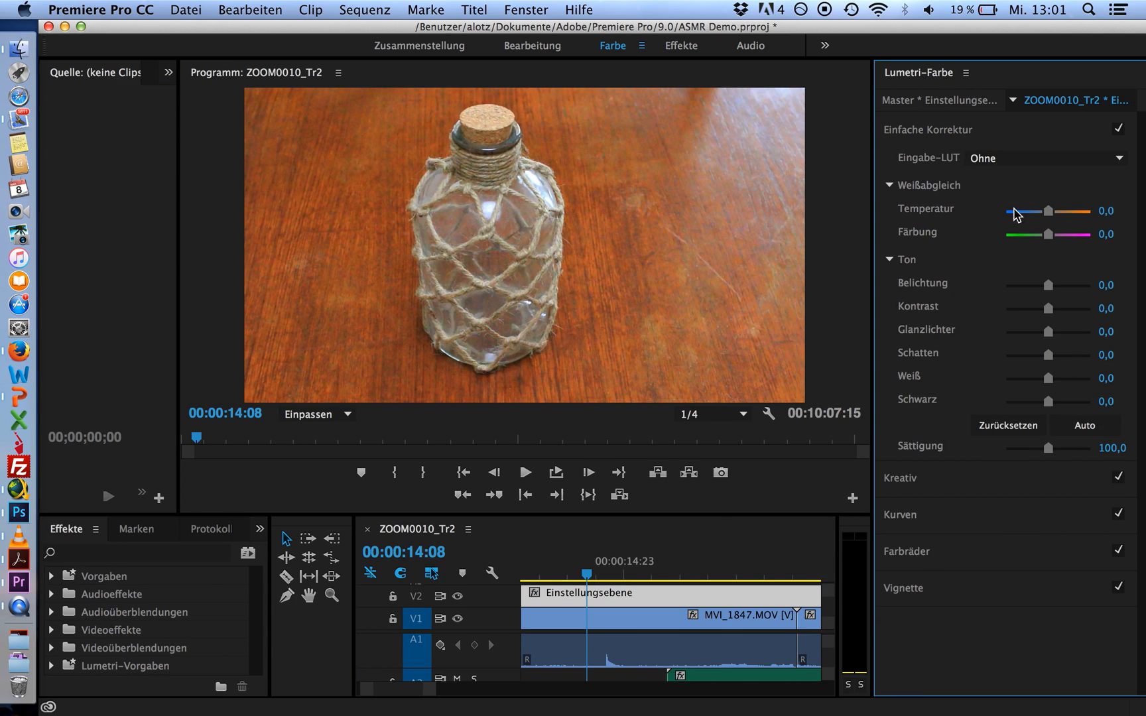
pyautogui.moveTo(1044, 212); pyautogui.dragTo(1050, 213)
# - Set the Einstellungsebene's vignette Stärke to -3,0, and its creative Dynamik to 22,1 and Sättigung to 117,9
pyautogui.click(940, 589)
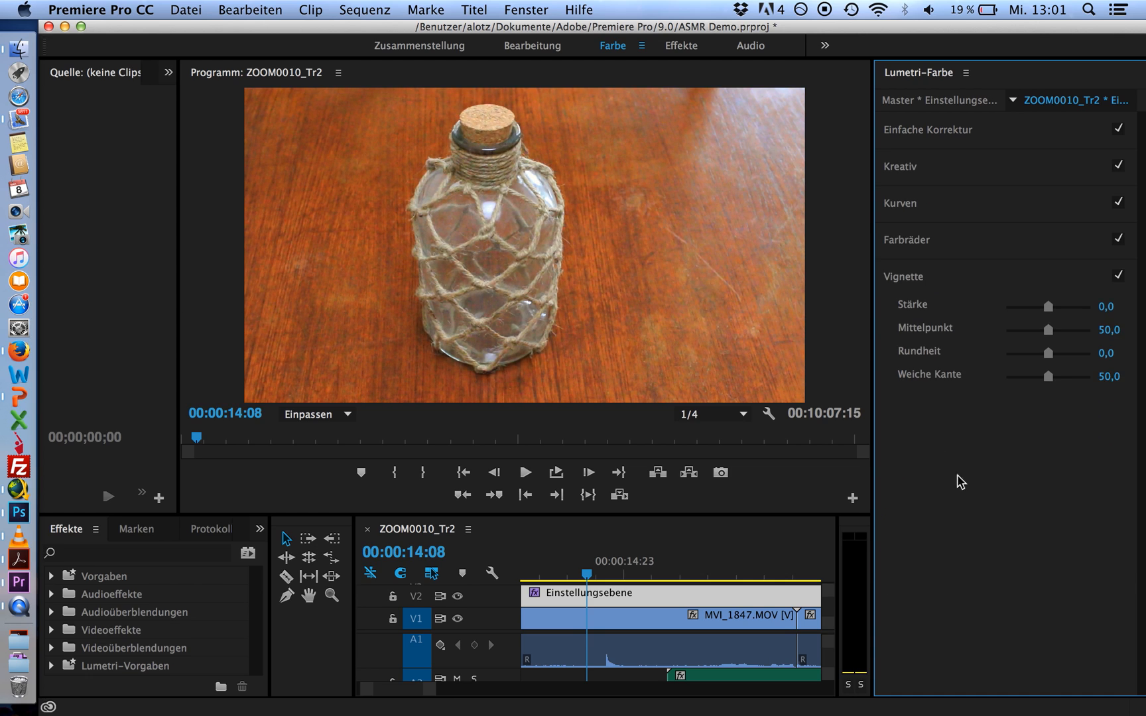
pyautogui.moveTo(1047, 306); pyautogui.dragTo(1000, 309)
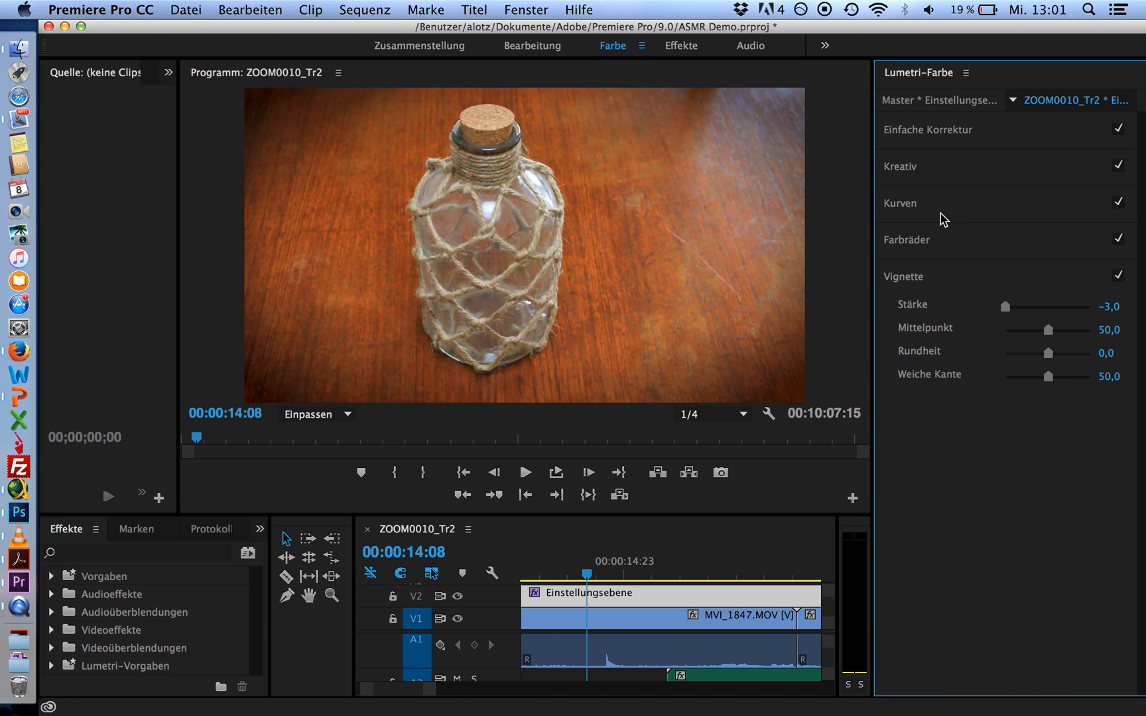
pyautogui.click(934, 174)
pyautogui.moveTo(1048, 443); pyautogui.dragTo(1055, 469)
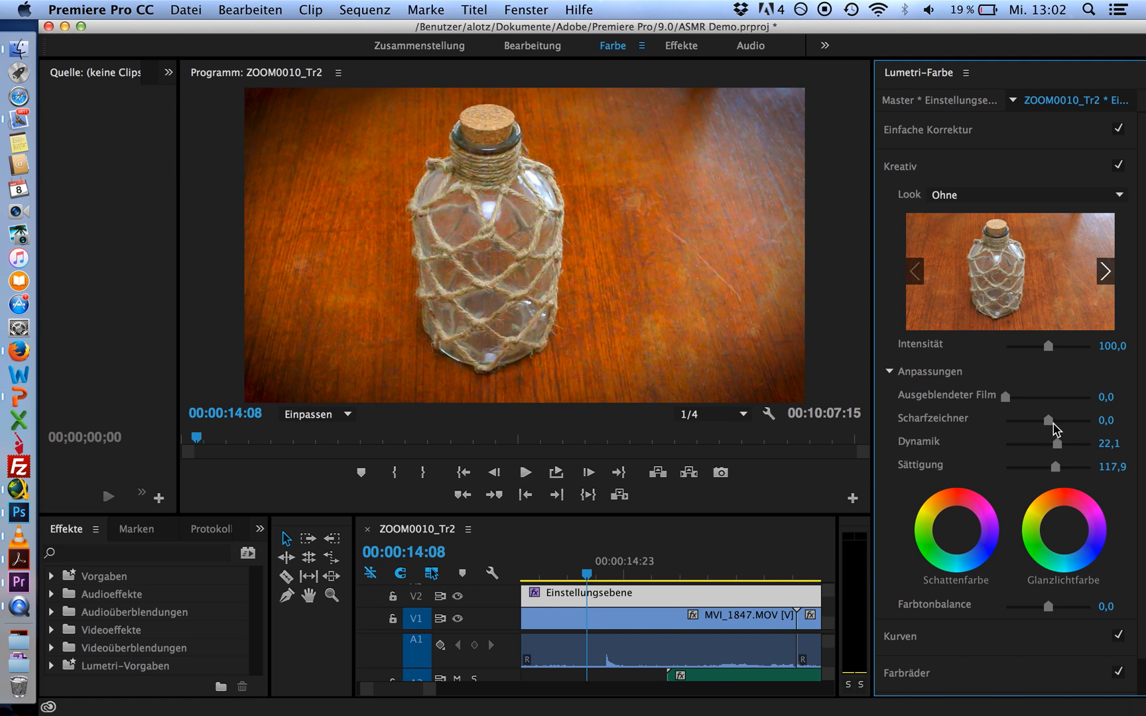
# - Set the Einstellungsebene's Belichtung to -0,4 and play back the graded footage from 00:00:14:08
pyautogui.click(987, 129)
pyautogui.moveTo(1049, 285); pyautogui.dragTo(1045, 287)
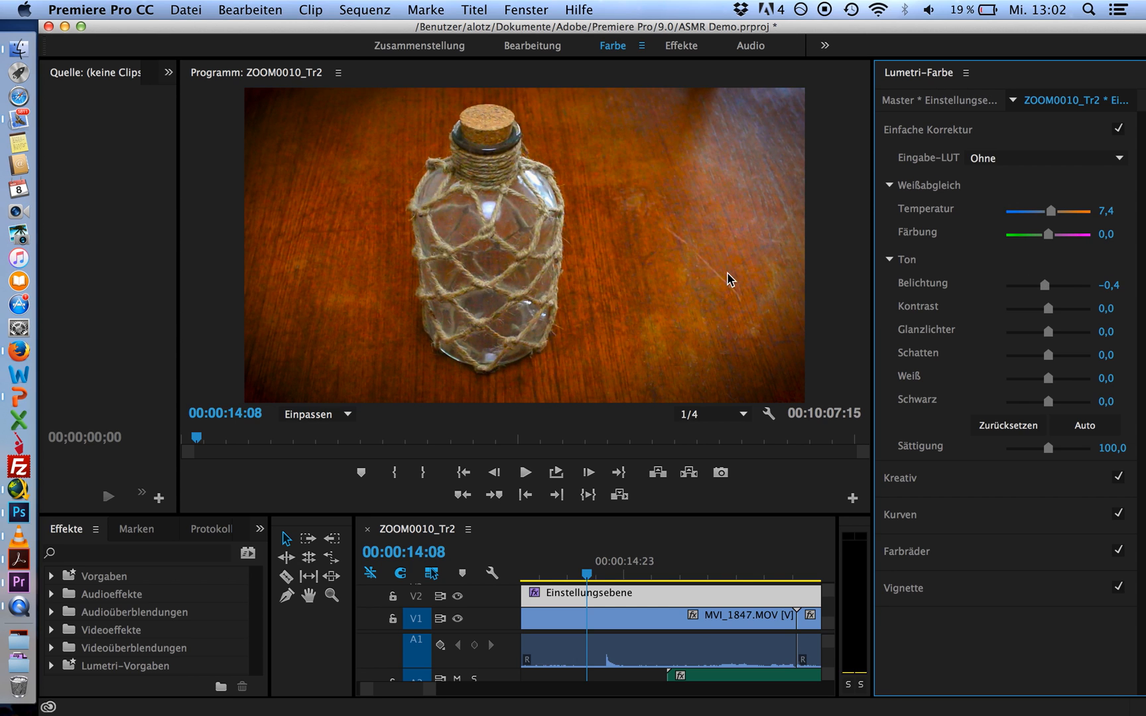
pyautogui.press('space')
pyautogui.press('space')
pyautogui.press('space')
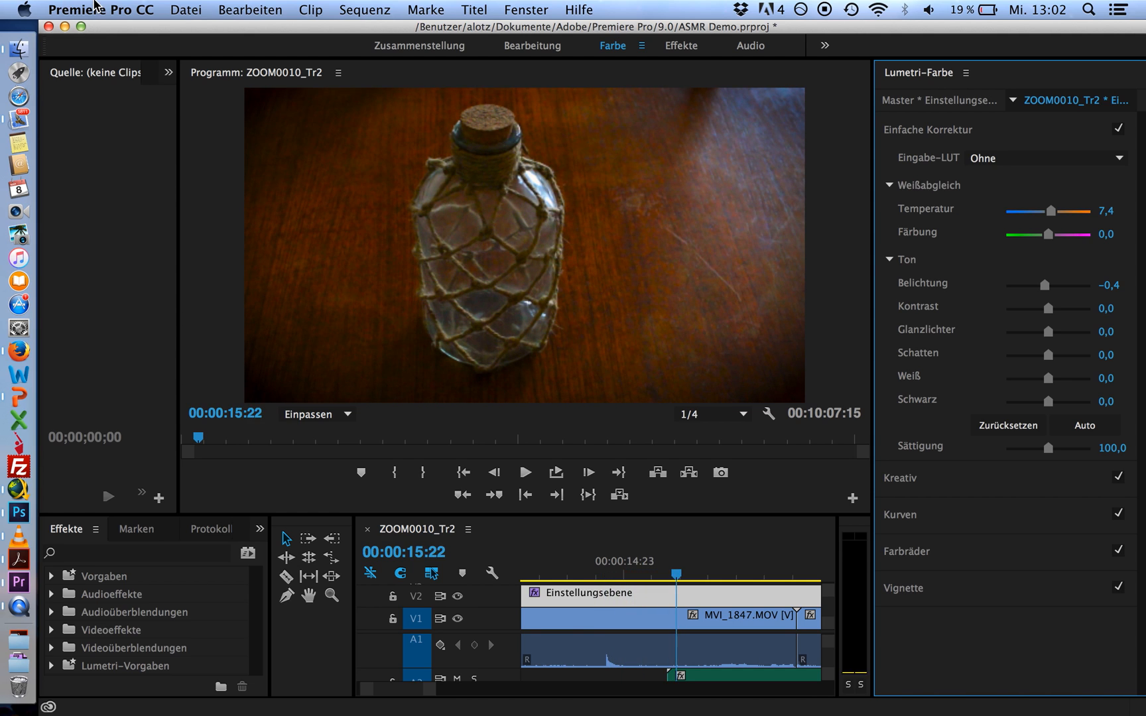
pyautogui.click(199, 8)
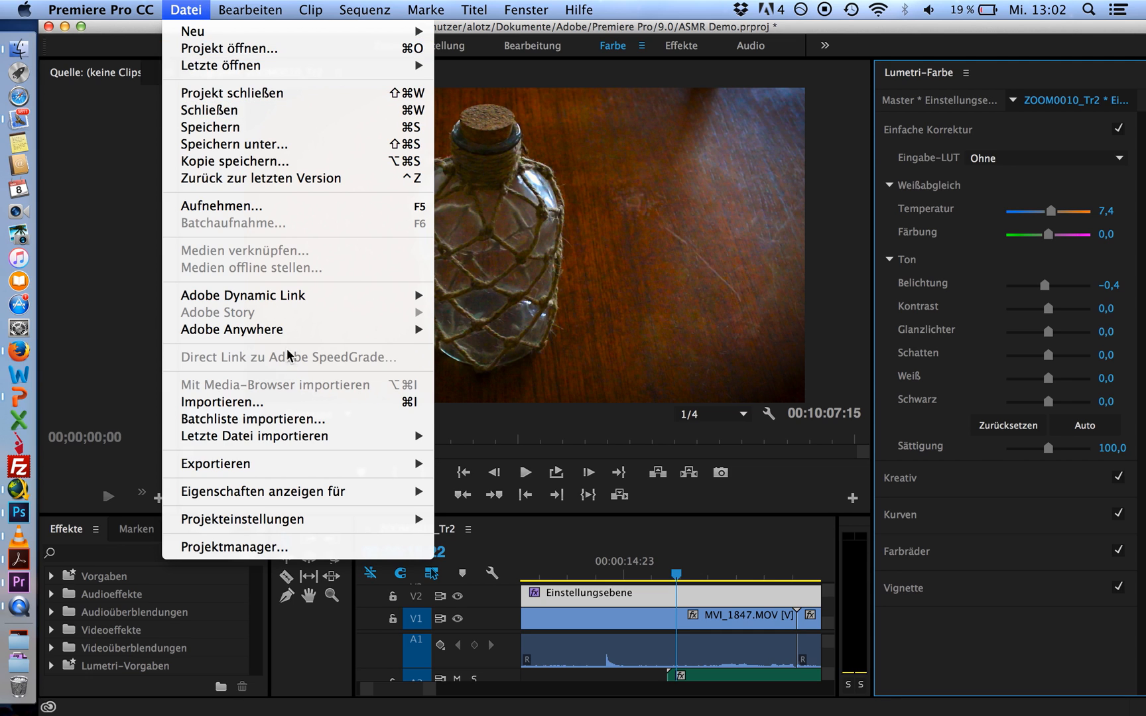
pyautogui.moveTo(325, 473)
pyautogui.click(585, 670)
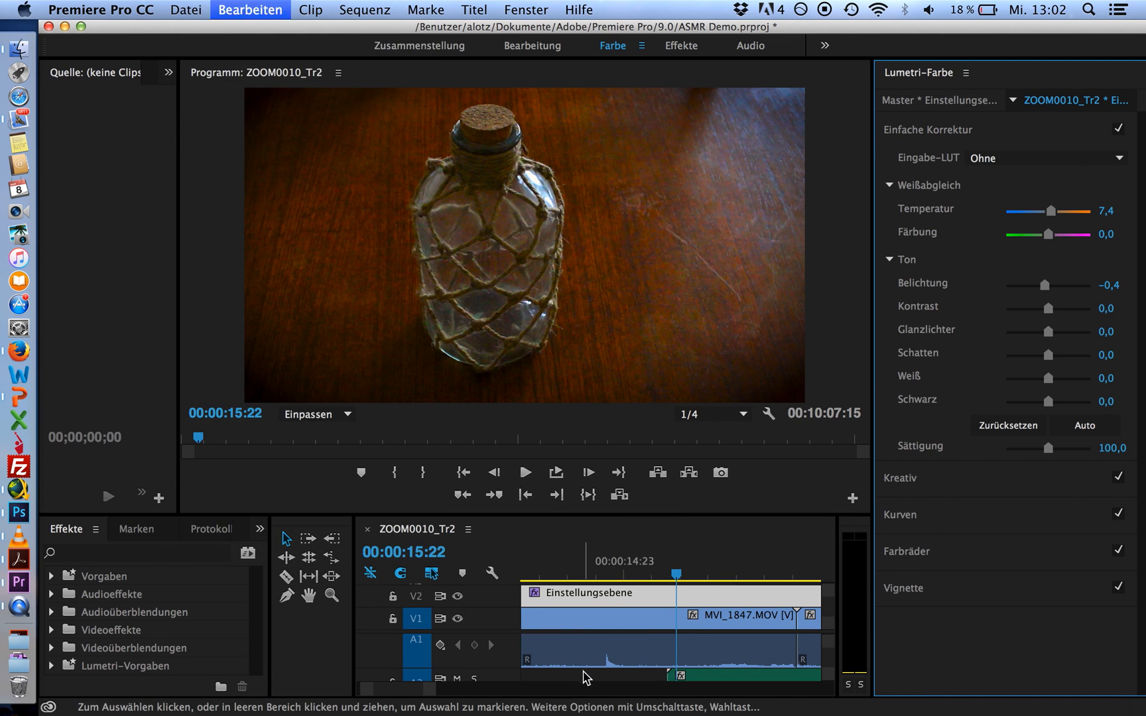
pyautogui.scroll(-10, 590, 669)
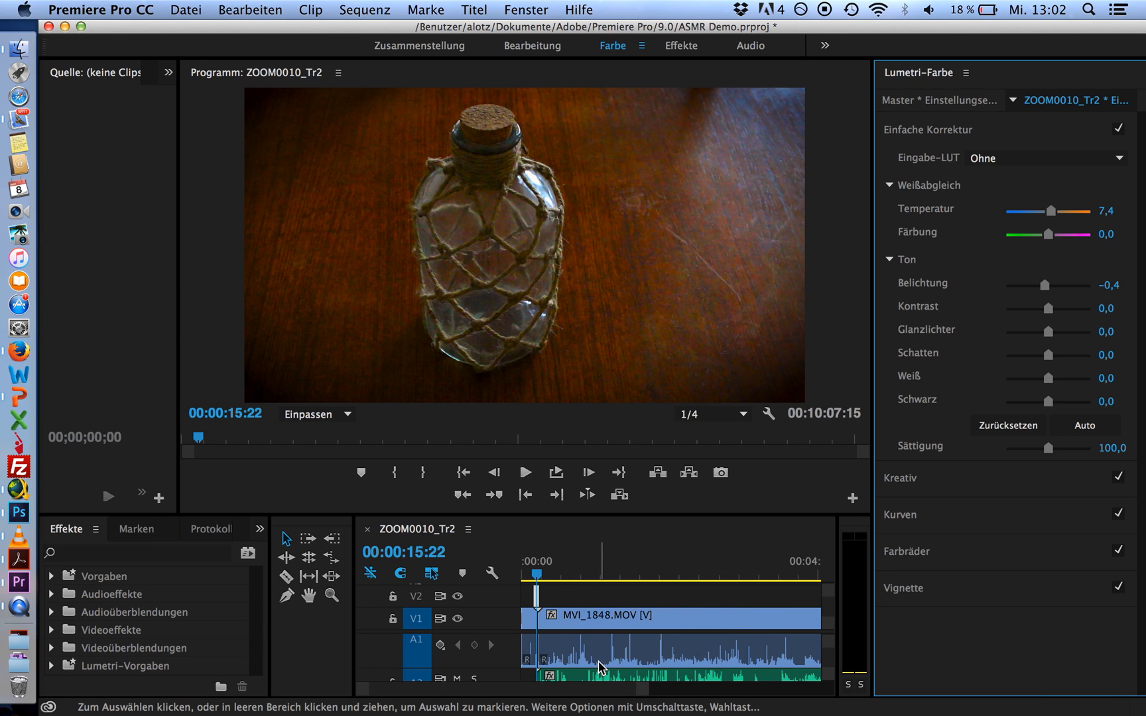
# - Return to the Zusammenstellung workspace, select the MVI_1848.MOV clip with its audio in the timeline, and open the media export settings
pyautogui.click(446, 50)
pyautogui.scroll(-6, 938, 578)
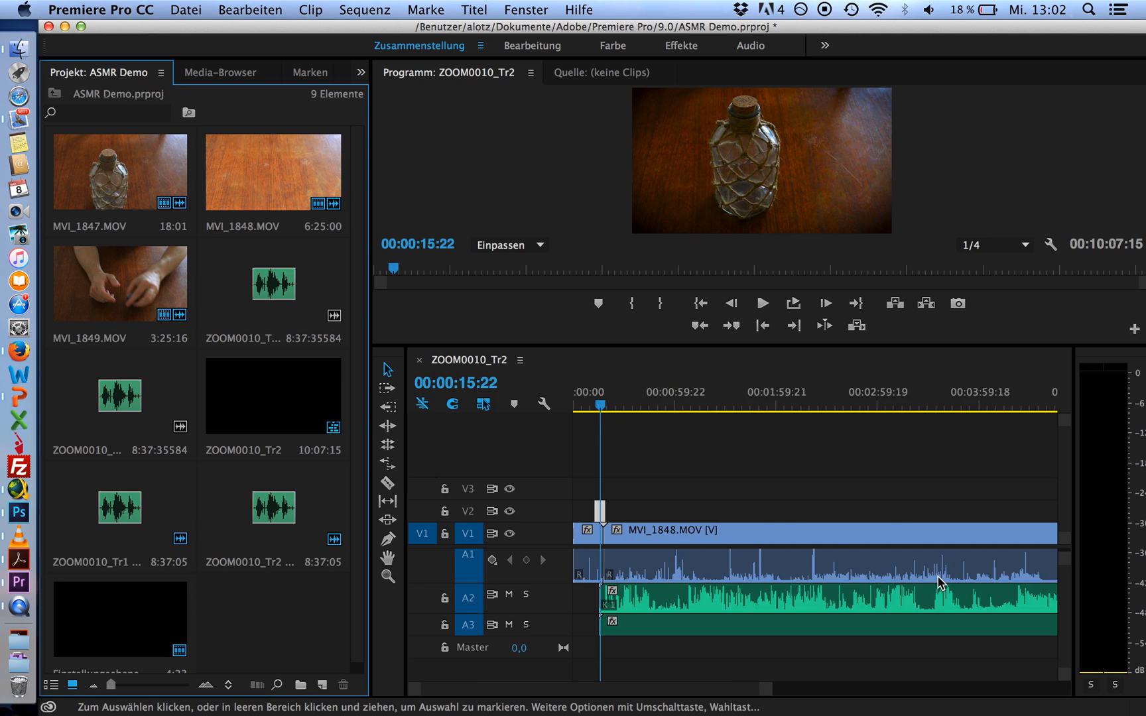
pyautogui.moveTo(701, 655); pyautogui.dragTo(1002, 468)
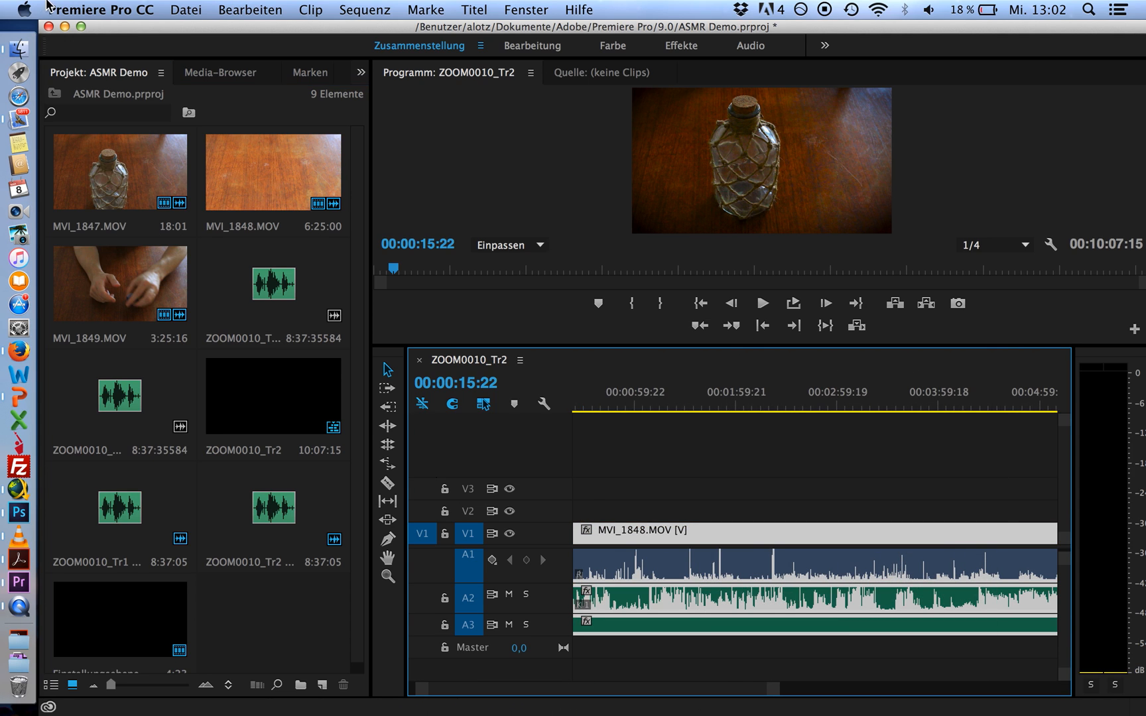
pyautogui.click(185, 9)
pyautogui.moveTo(307, 467)
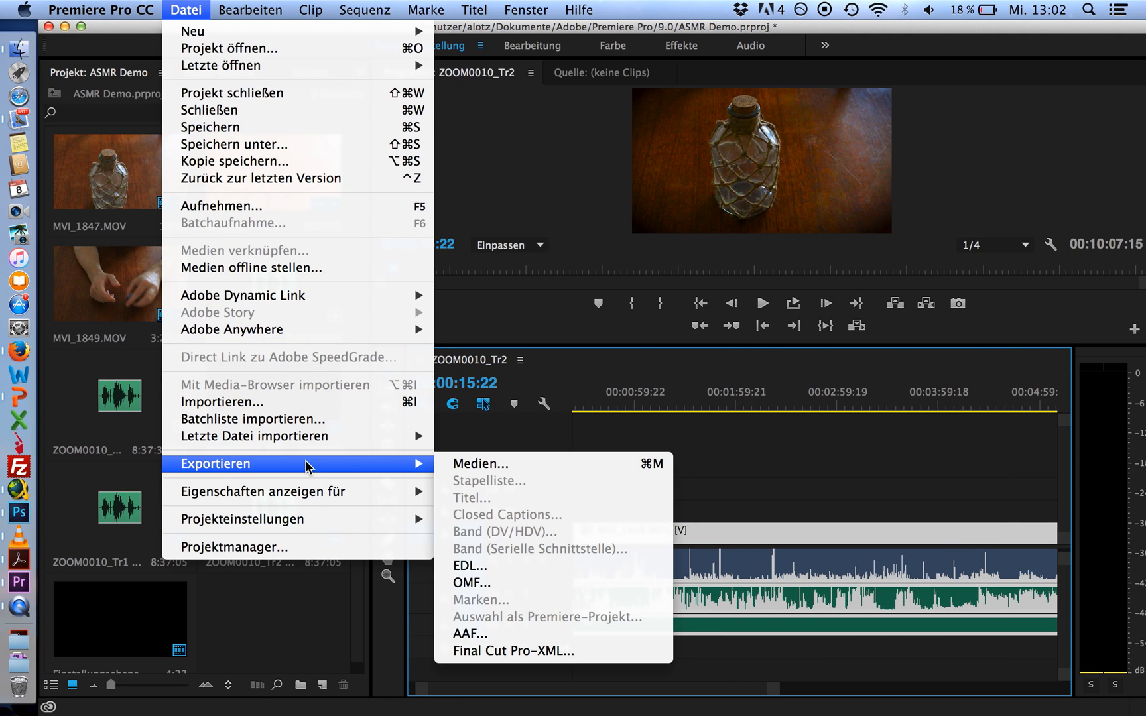
pyautogui.click(483, 466)
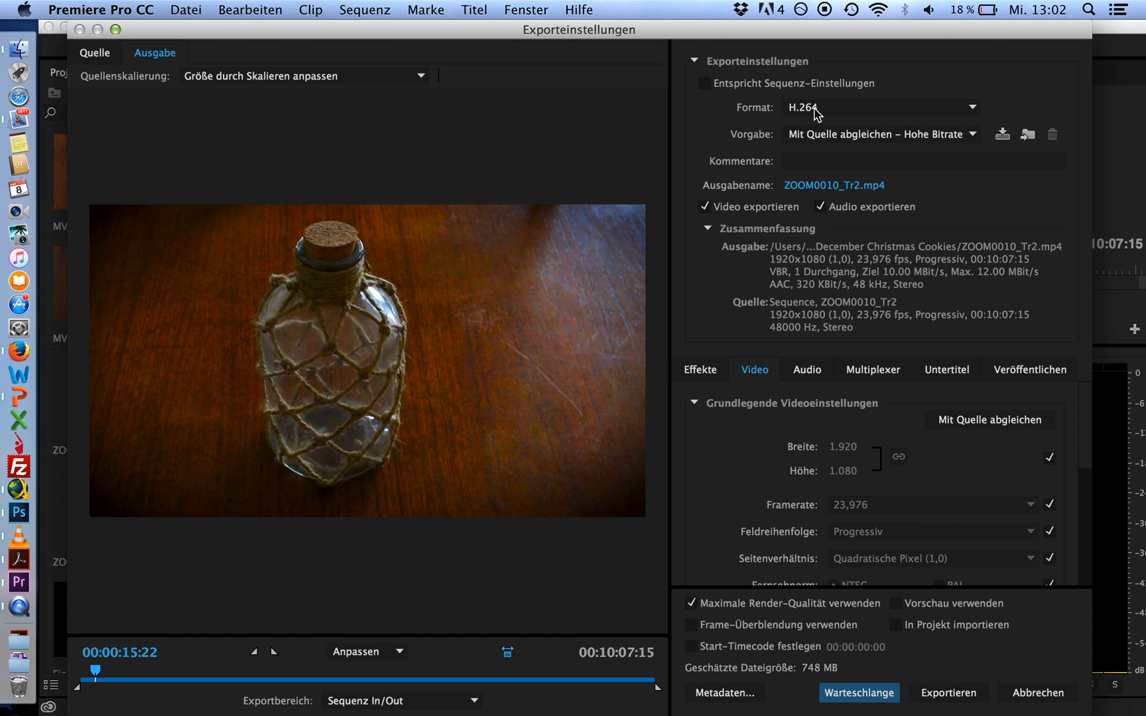
# - Look through the H.264 presets, keep Mit Quelle abgleichen – Hohe Bitrate, and match the basic video settings to the source
pyautogui.click(901, 136)
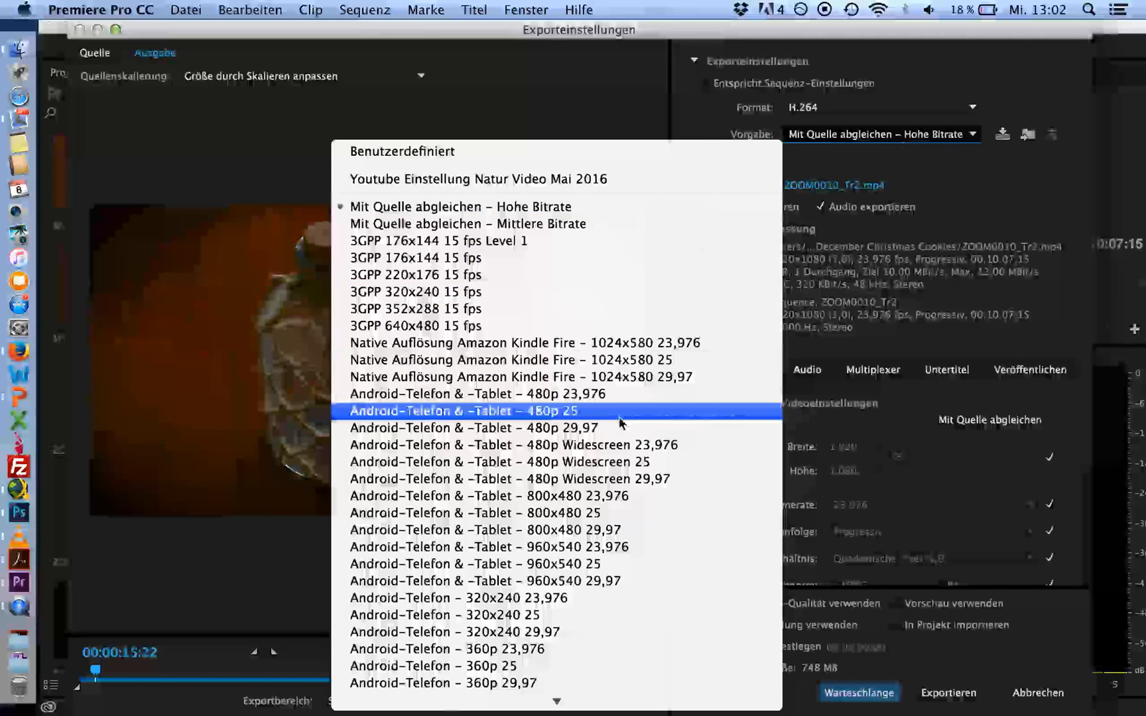
pyautogui.scroll(-10, 630, 424)
pyautogui.scroll(-2, 633, 430)
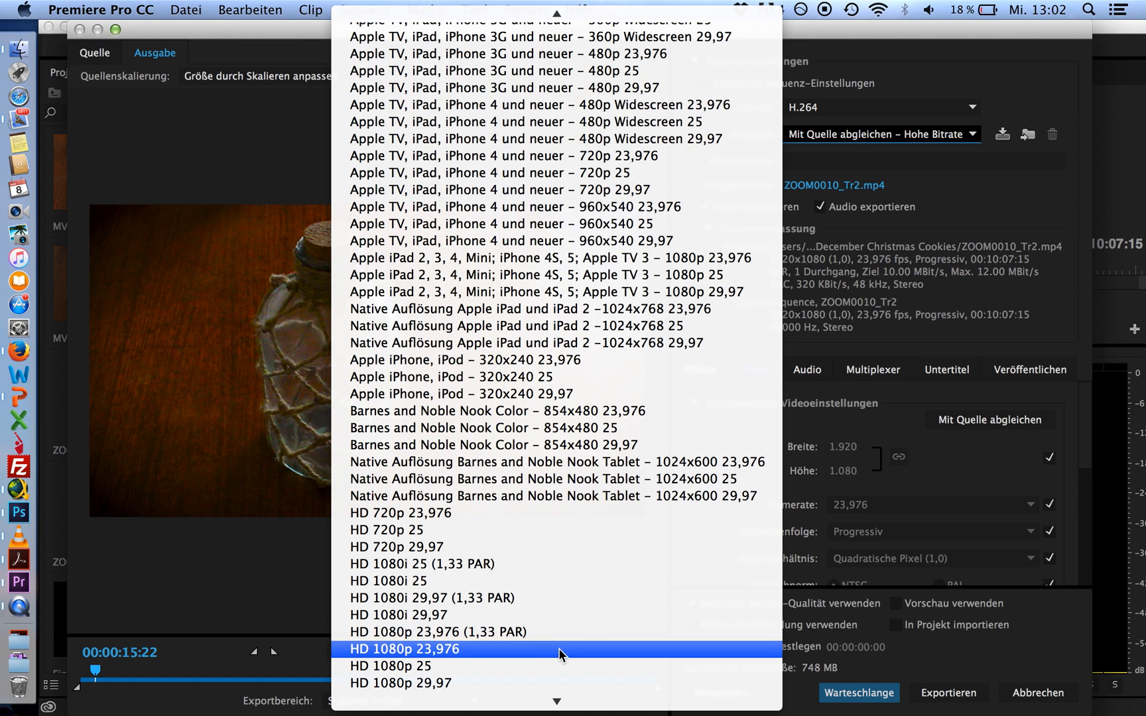
pyautogui.scroll(-4, 565, 654)
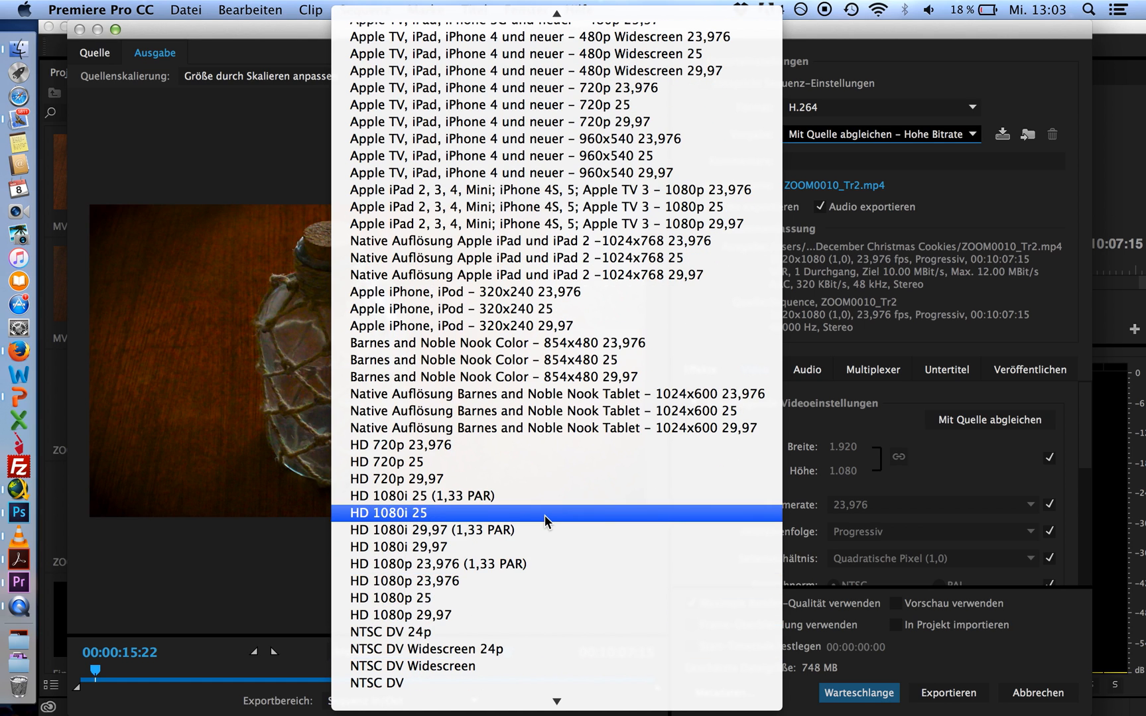
pyautogui.click(545, 516)
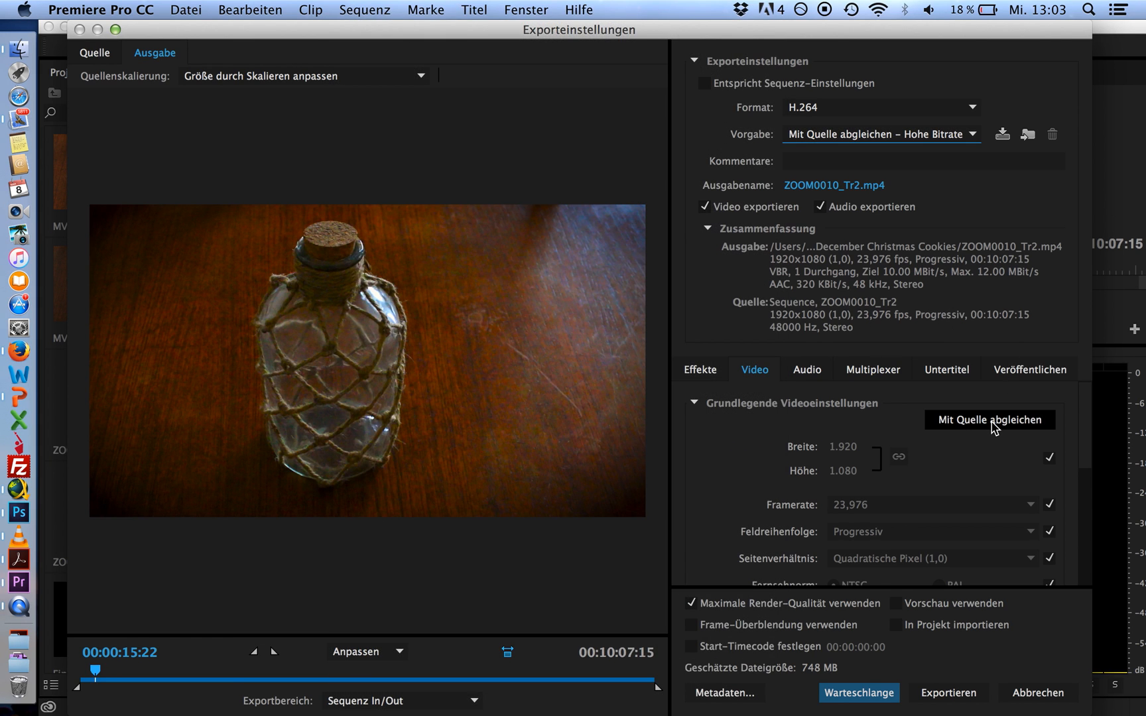
pyautogui.click(992, 421)
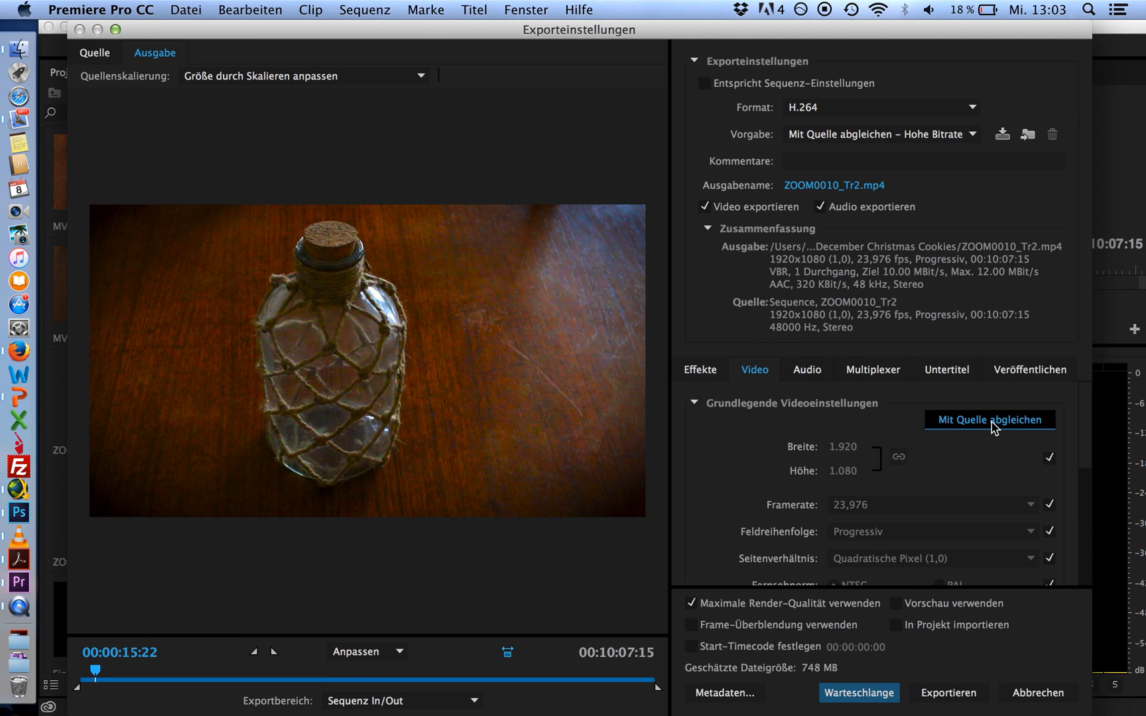
# - Enable rendering at maximum depth and set the bitrate encoding to VBR, 2 Durchgänge, with Zielbitrate 10,49 and Maximale Bitrate 27,78 MBit/s
pyautogui.scroll(-1, 1086, 403)
pyautogui.moveTo(1086, 402); pyautogui.dragTo(1086, 499)
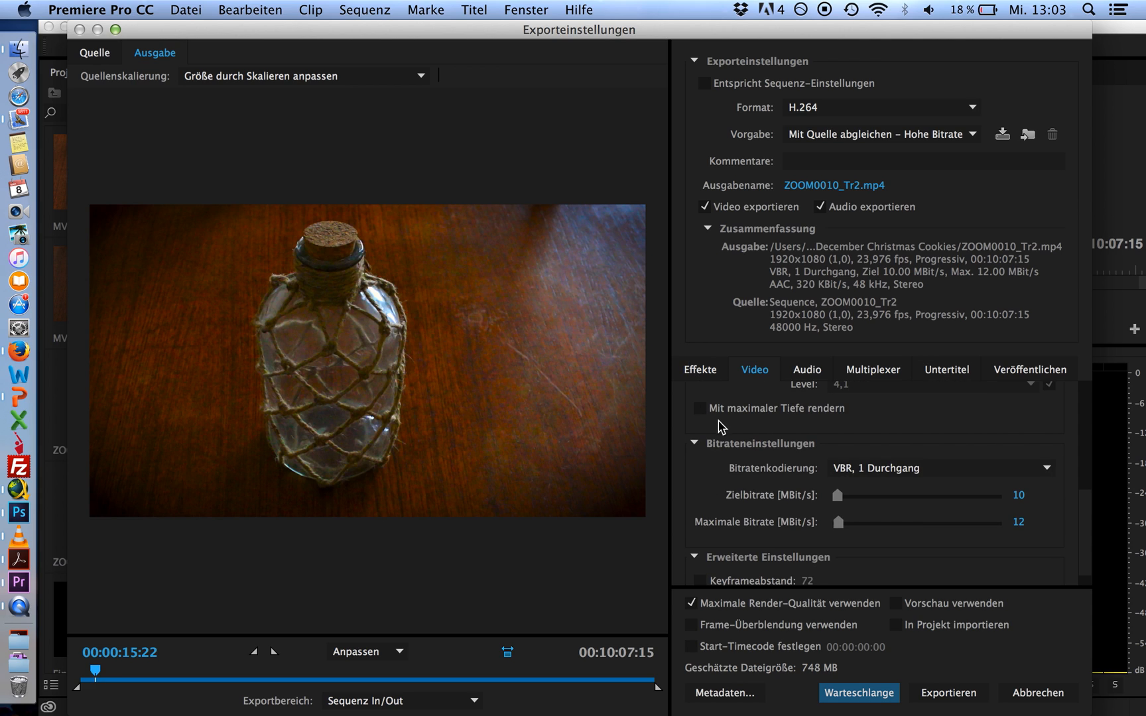
pyautogui.click(699, 408)
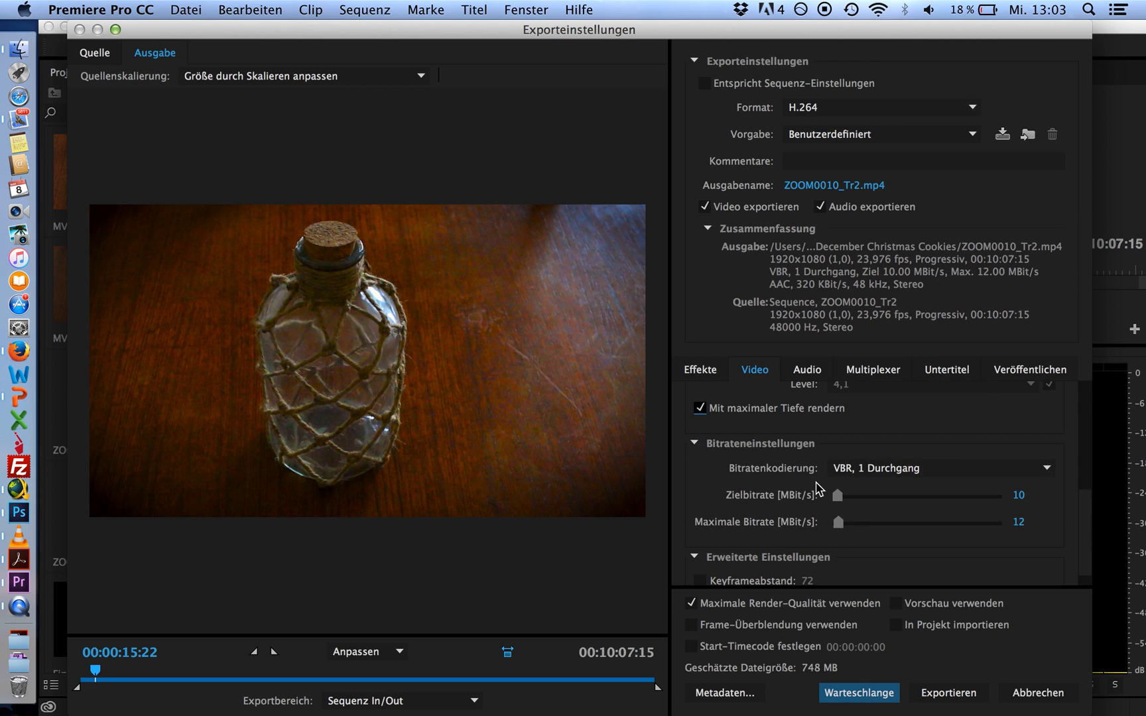
pyautogui.click(945, 478)
pyautogui.click(935, 519)
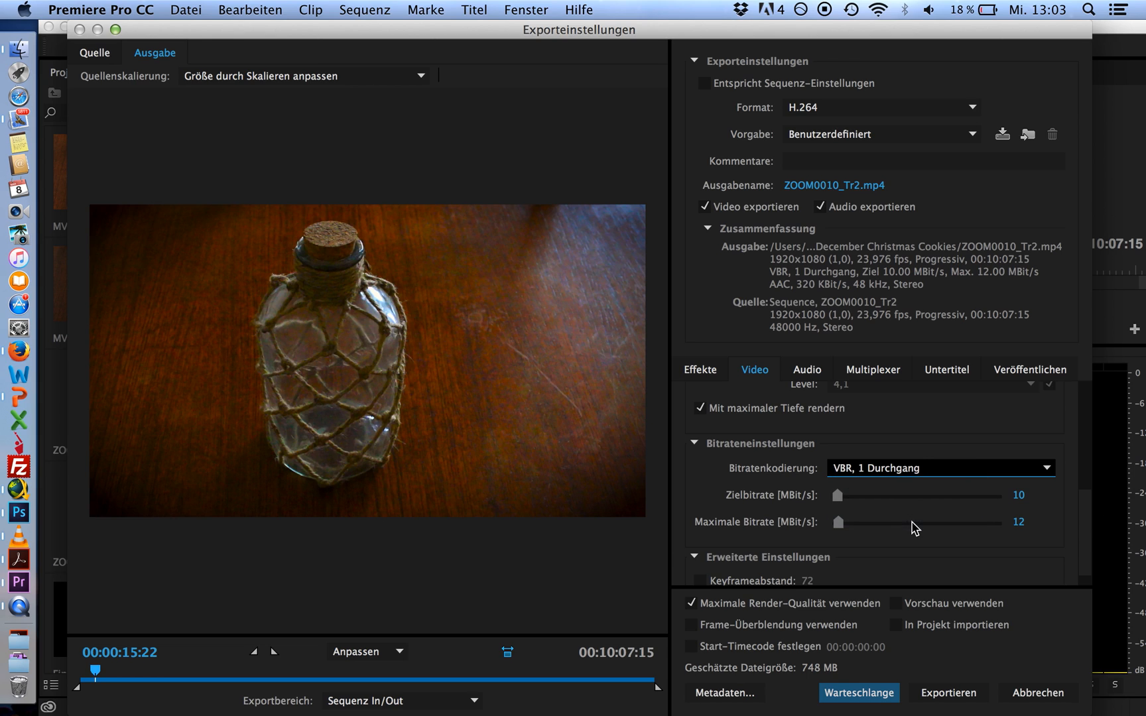
pyautogui.moveTo(839, 500); pyautogui.dragTo(849, 524)
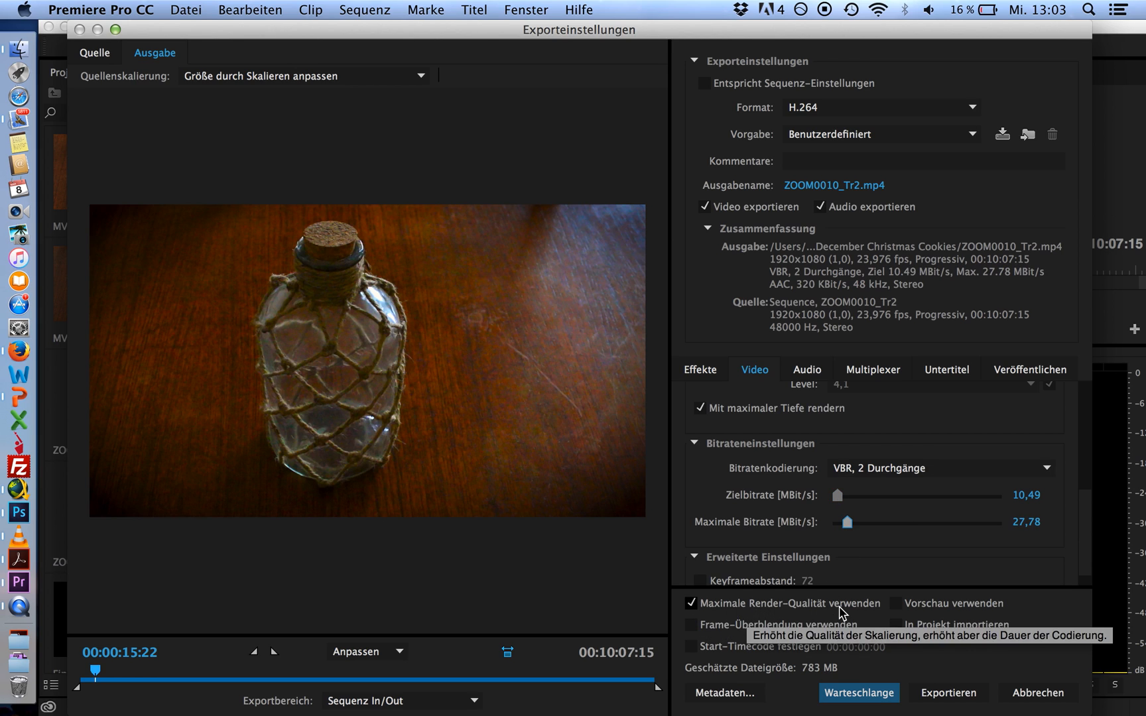
# - Set the audio export to a 48000 Hz Samplerate, Audioqualität Hoch and a Bitrate of 320 KBit/s
pyautogui.click(818, 367)
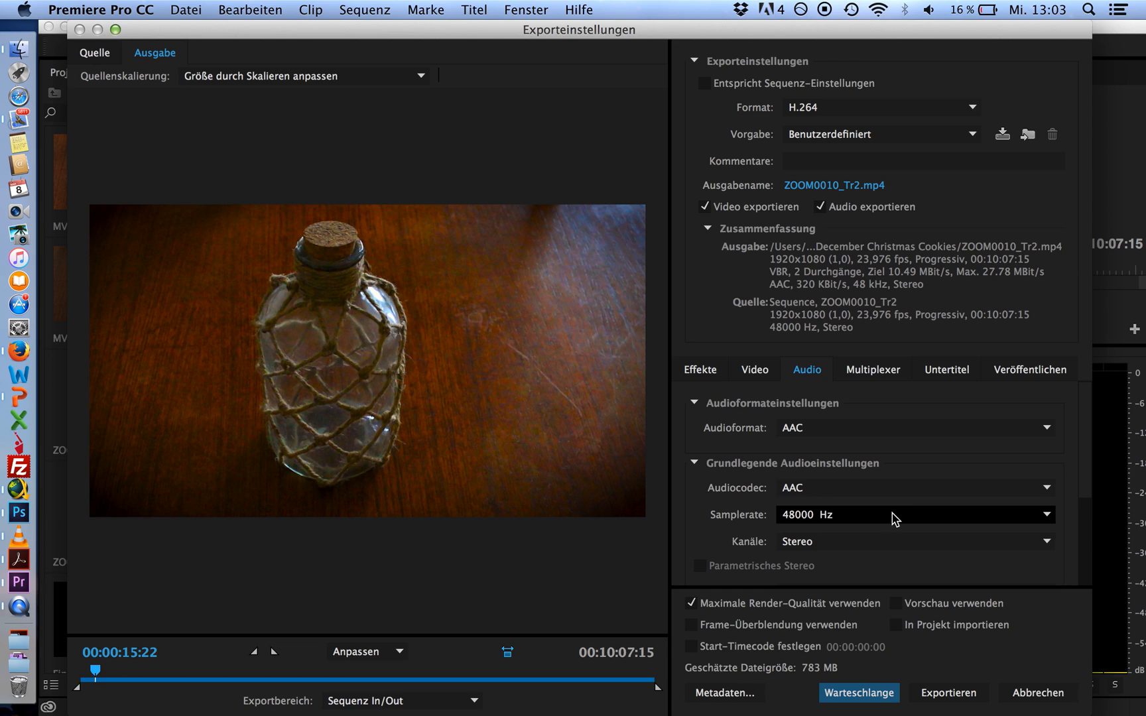
pyautogui.scroll(-2, 1077, 428)
pyautogui.click(982, 462)
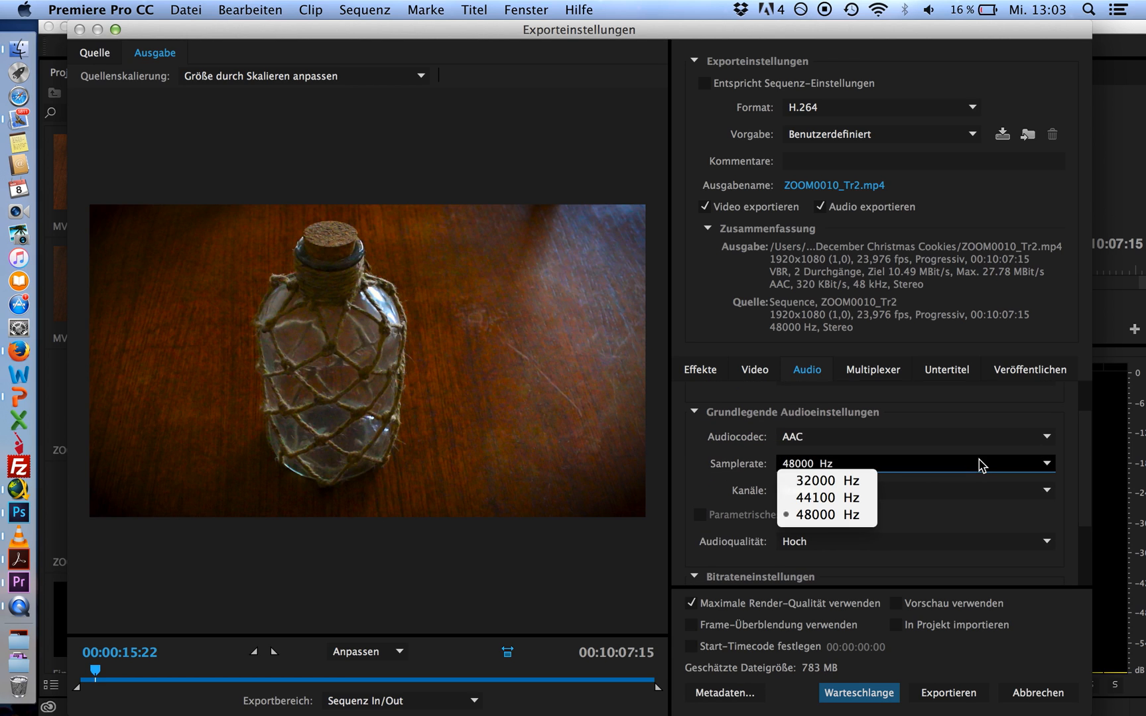
pyautogui.click(1077, 463)
pyautogui.scroll(-3, 1081, 470)
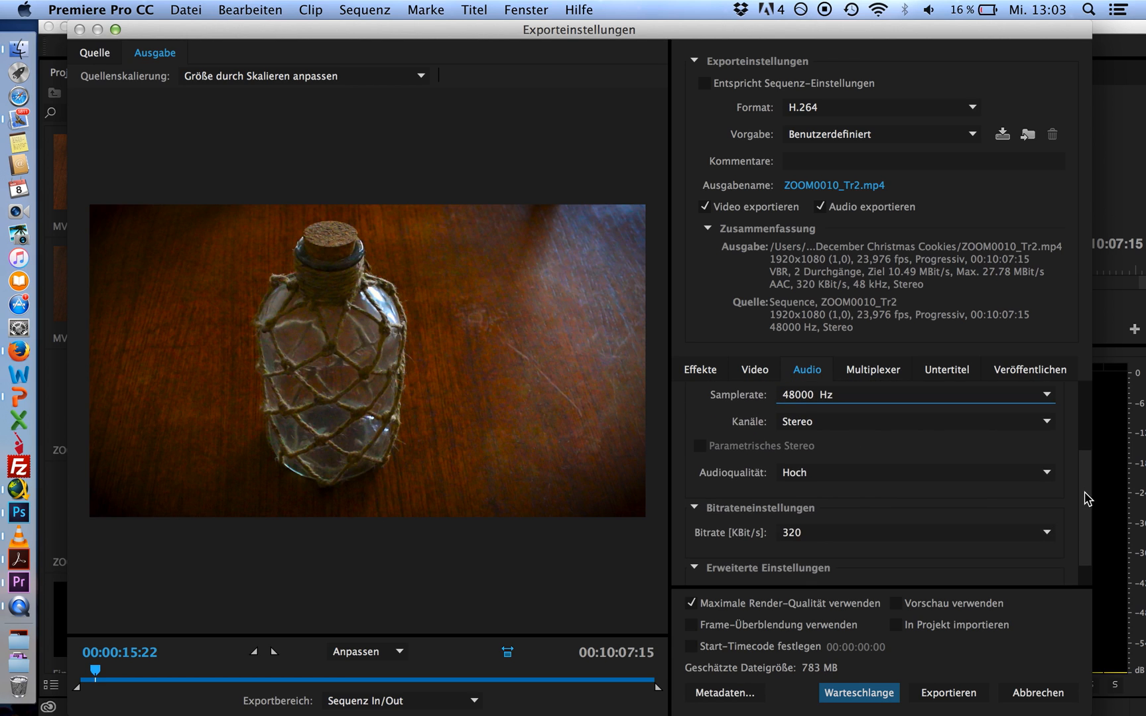
pyautogui.click(883, 481)
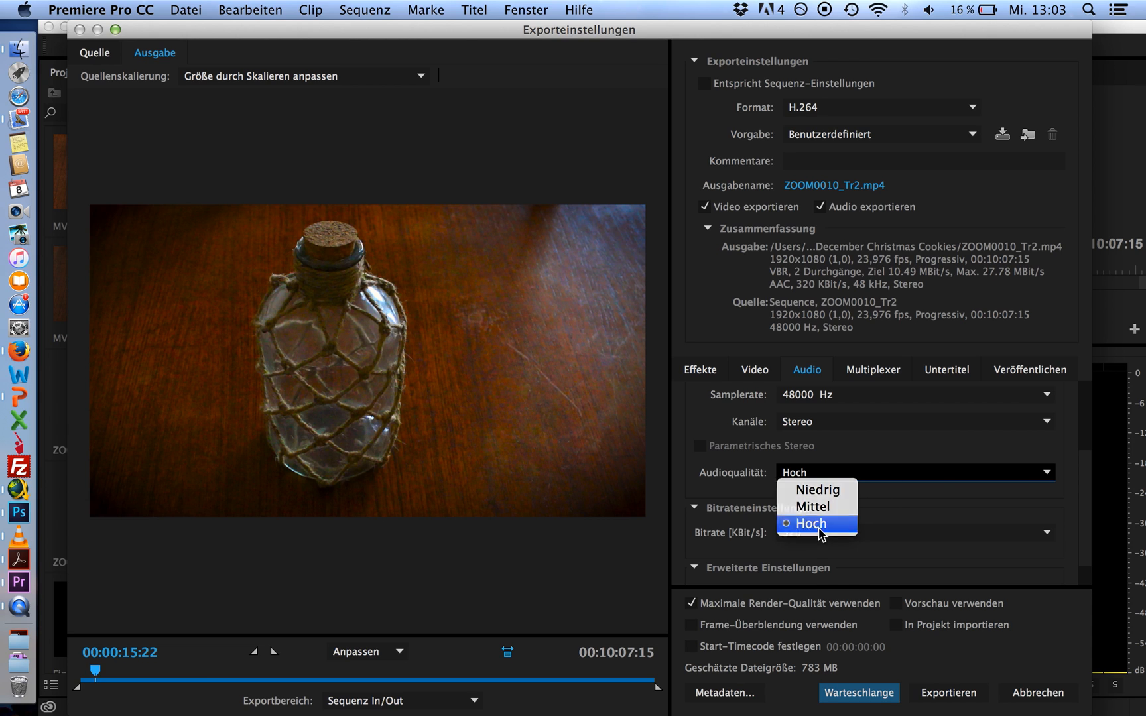
pyautogui.click(850, 529)
pyautogui.click(881, 537)
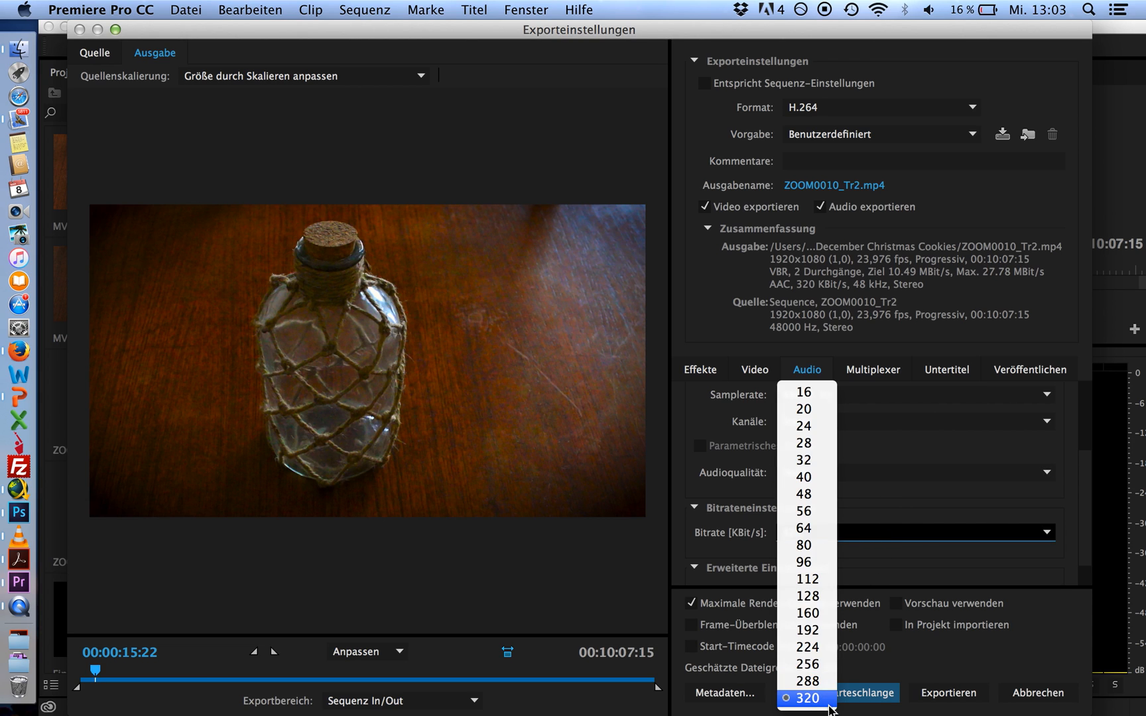
pyautogui.click(916, 503)
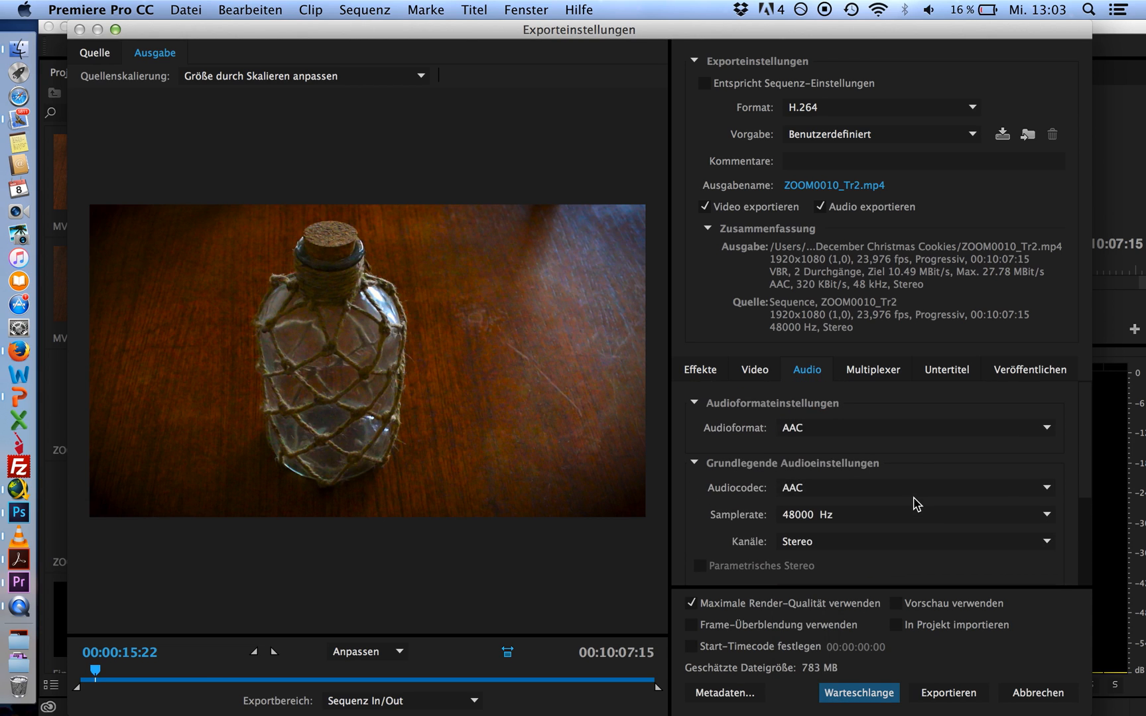
# - Try Dolby Digital as the export's Audioformat and switch it back to AAC
pyautogui.click(908, 429)
pyautogui.click(881, 468)
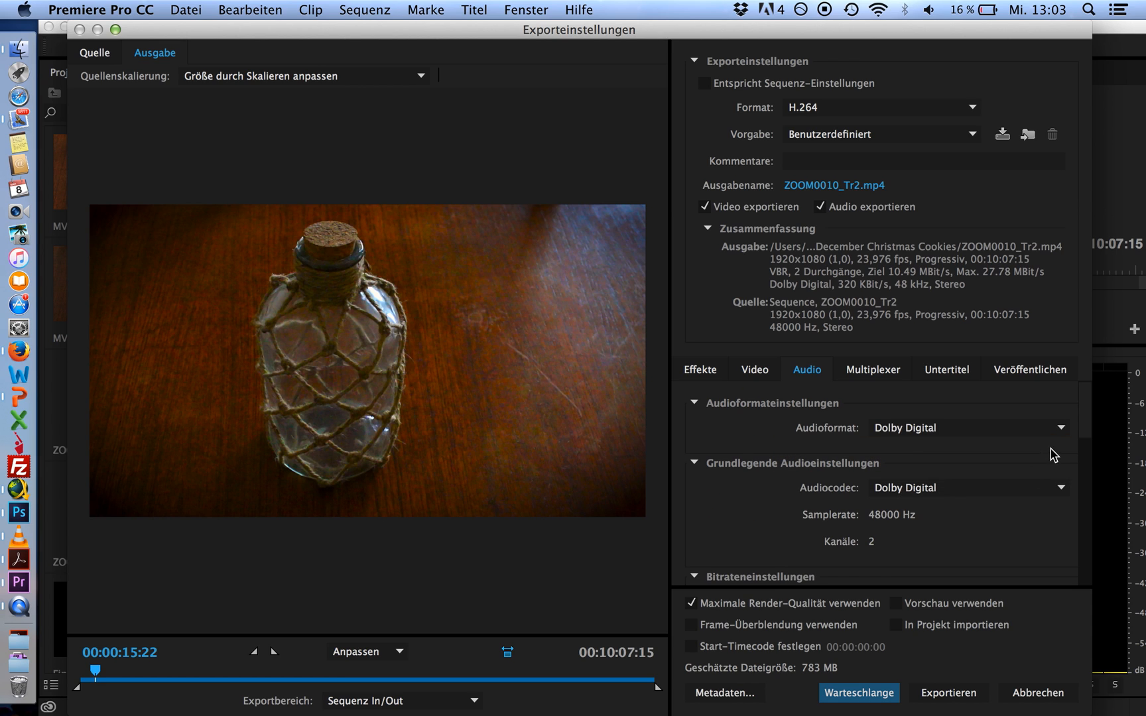
pyautogui.moveTo(1085, 417); pyautogui.dragTo(1087, 379)
pyautogui.click(955, 428)
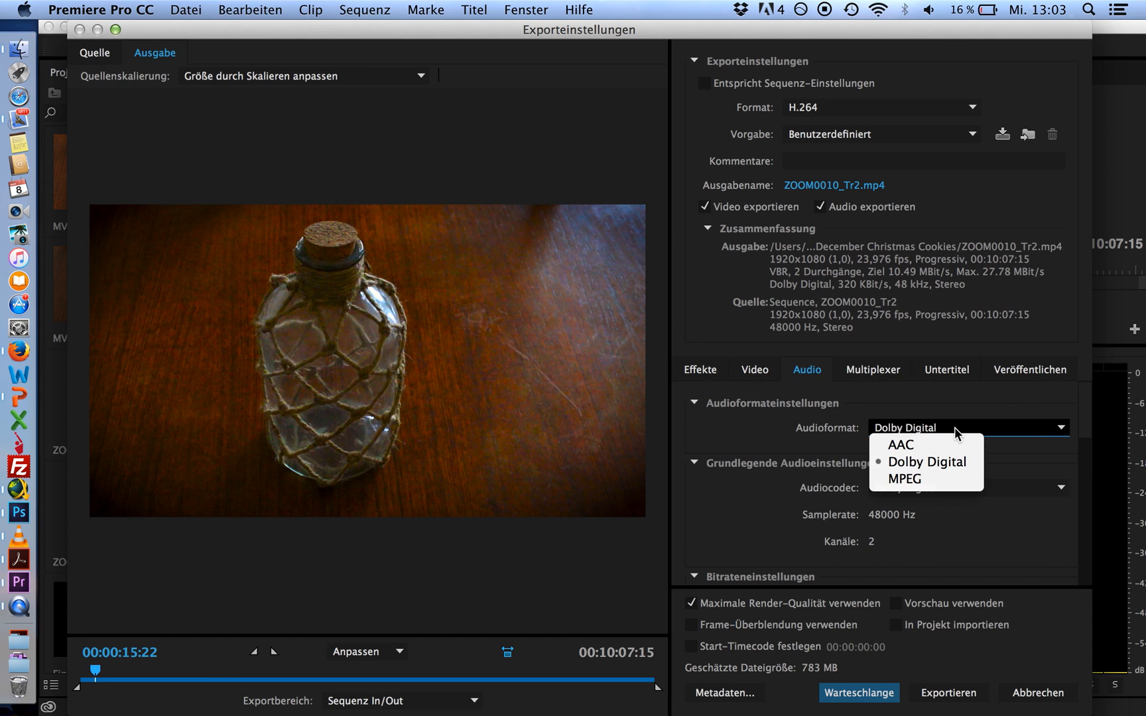
pyautogui.click(941, 445)
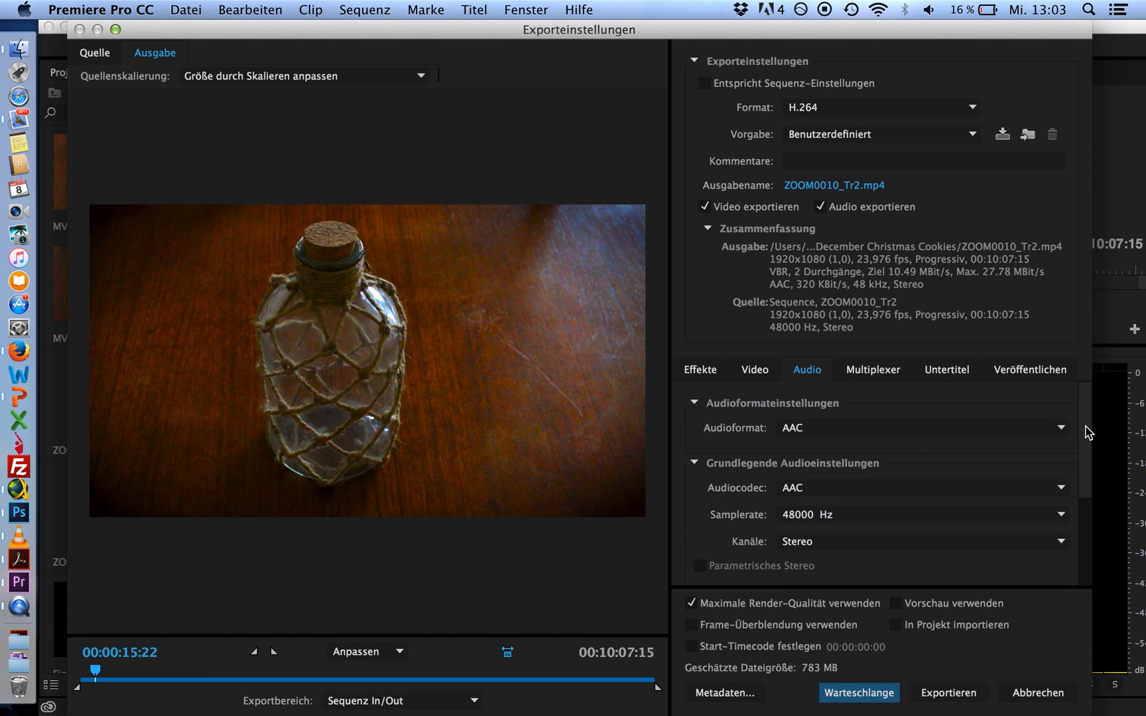
pyautogui.scroll(-5, 1084, 431)
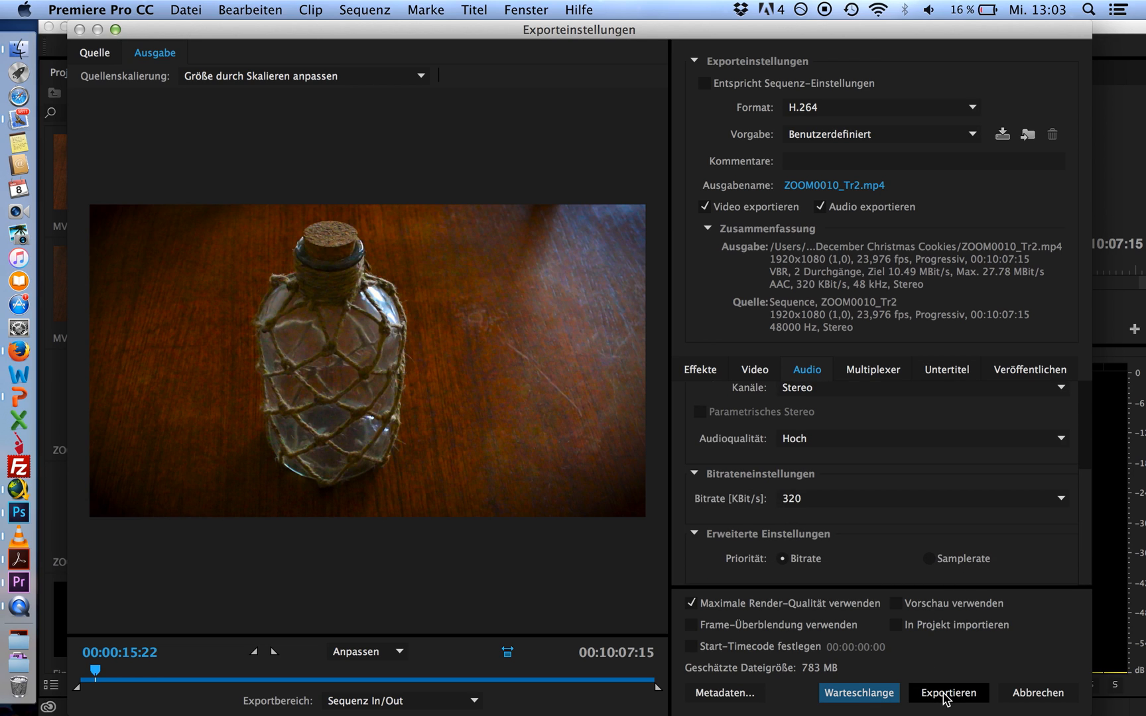